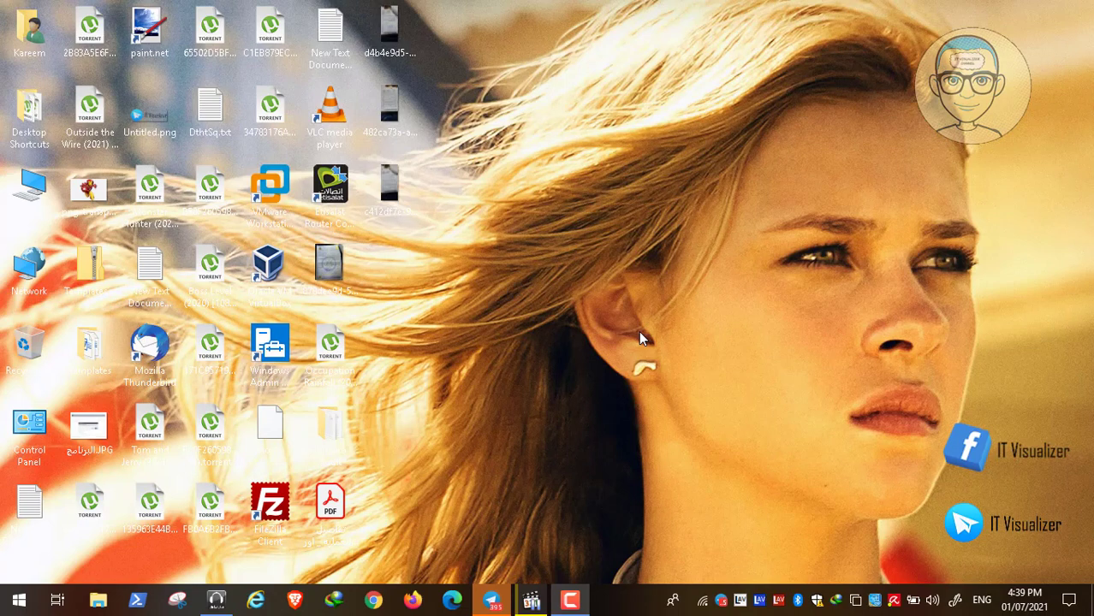
Open Telegram from the taskbar on the IT Visualizer channel.
{"action": "left_click", "coordinate": [492, 599]}
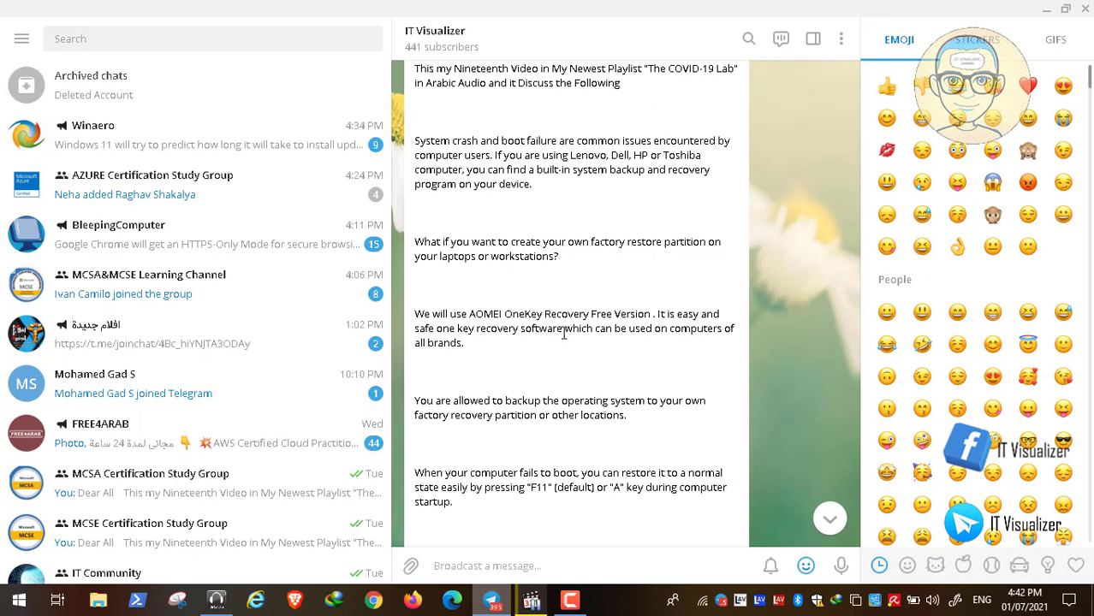
Minimize Telegram, resume Video22.mp4 full screen, then launch VMware Workstation from the desktop.
{"action": "left_click", "coordinate": [1046, 9]}
{"action": "left_click", "coordinate": [531, 600]}
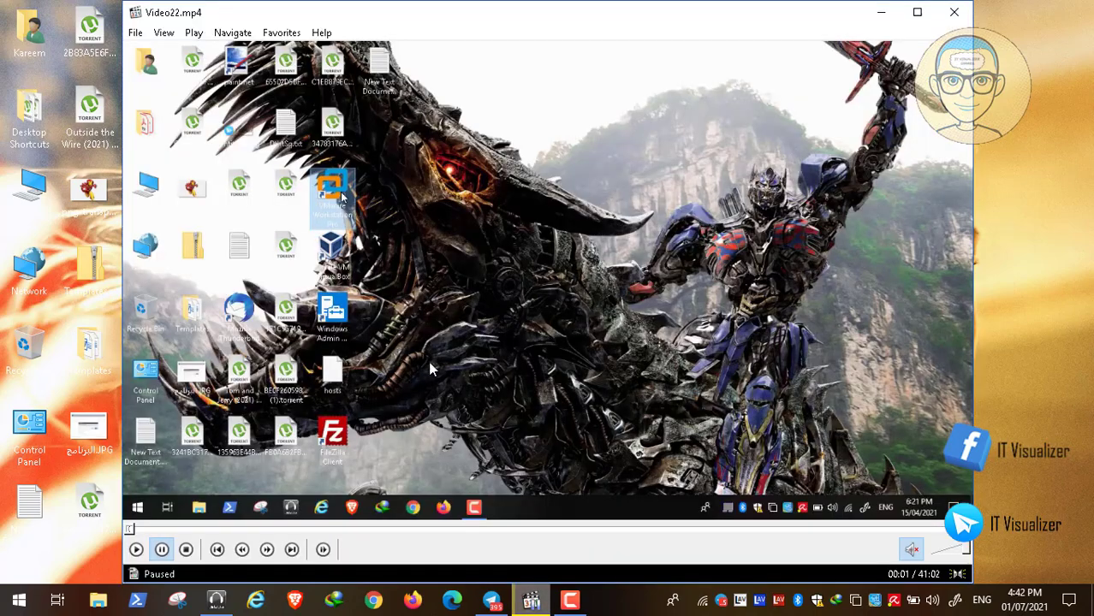
{"action": "double_click", "coordinate": [404, 337]}
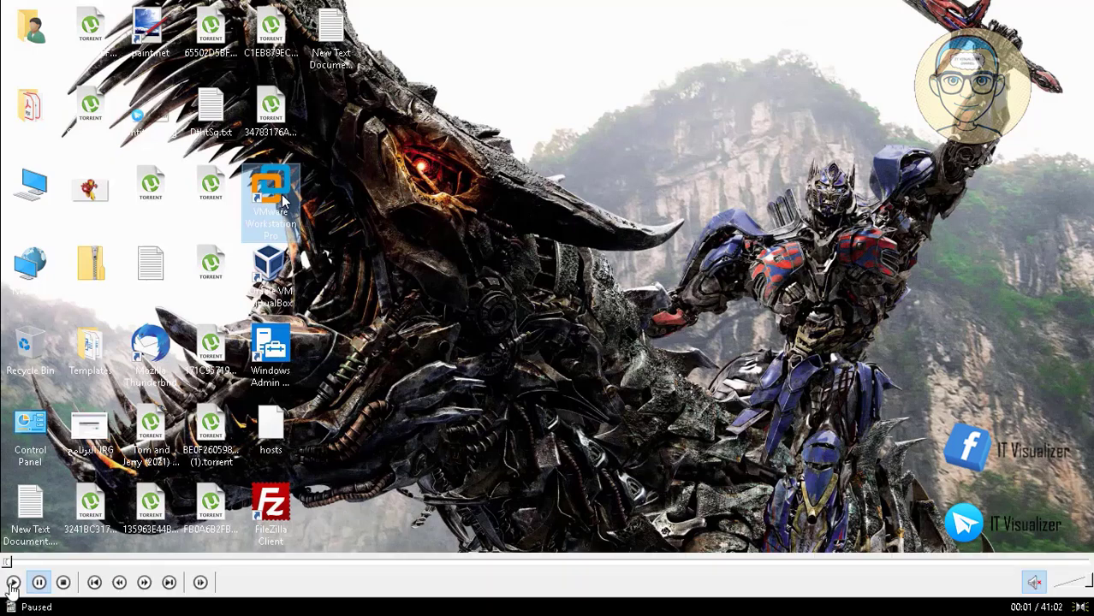
{"action": "left_click", "coordinate": [12, 585]}
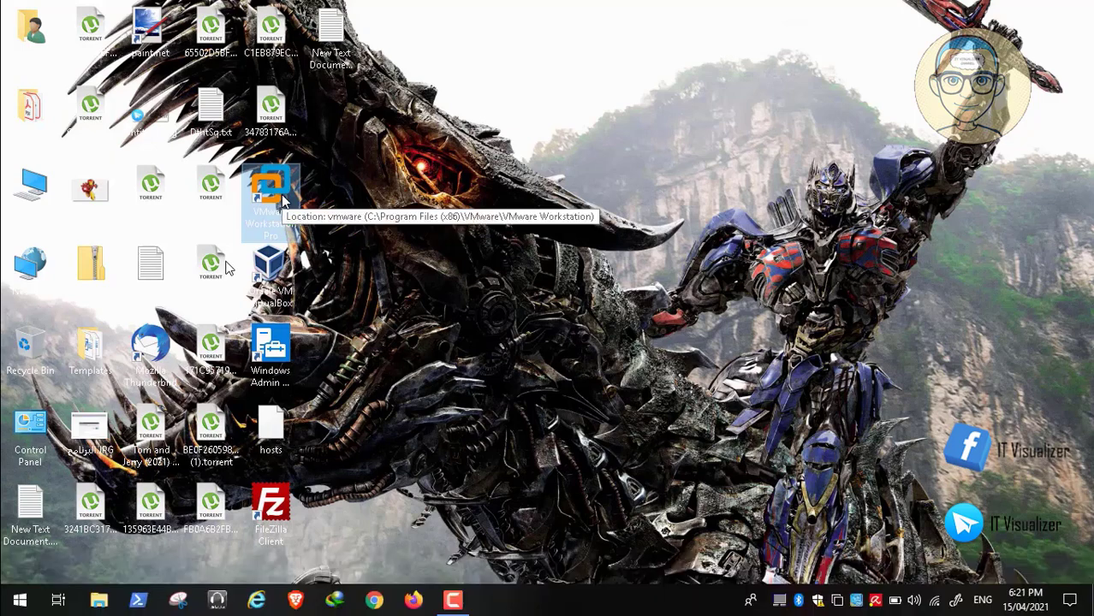
{"action": "double_click", "coordinate": [283, 200]}
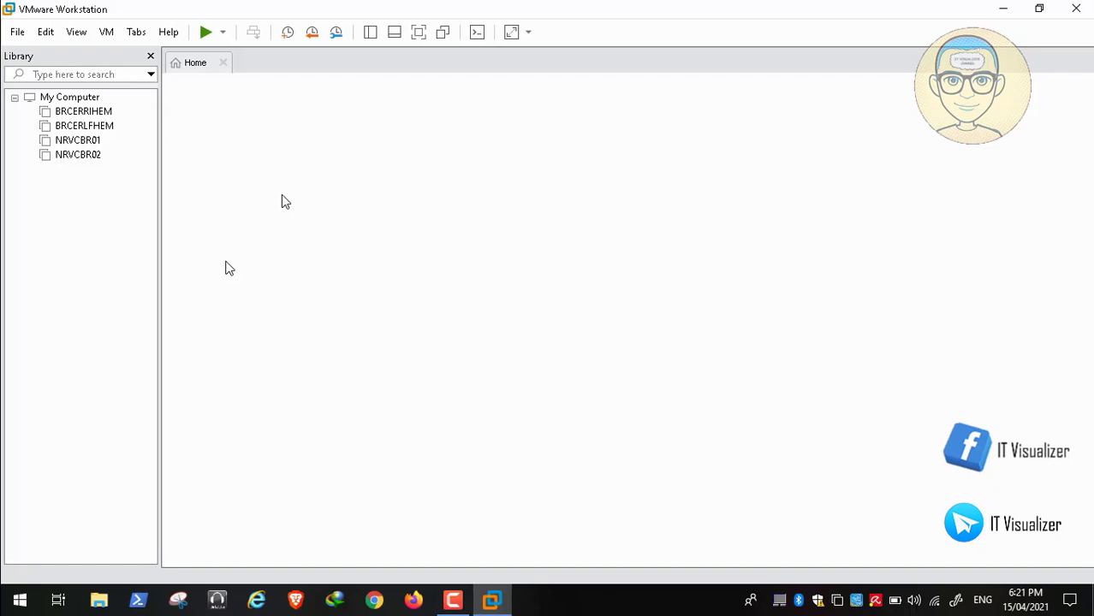
Resume the video again and switch to the NRVCBR01 tab to show its summary.
{"action": "mouse_move", "coordinate": [66, 587]}
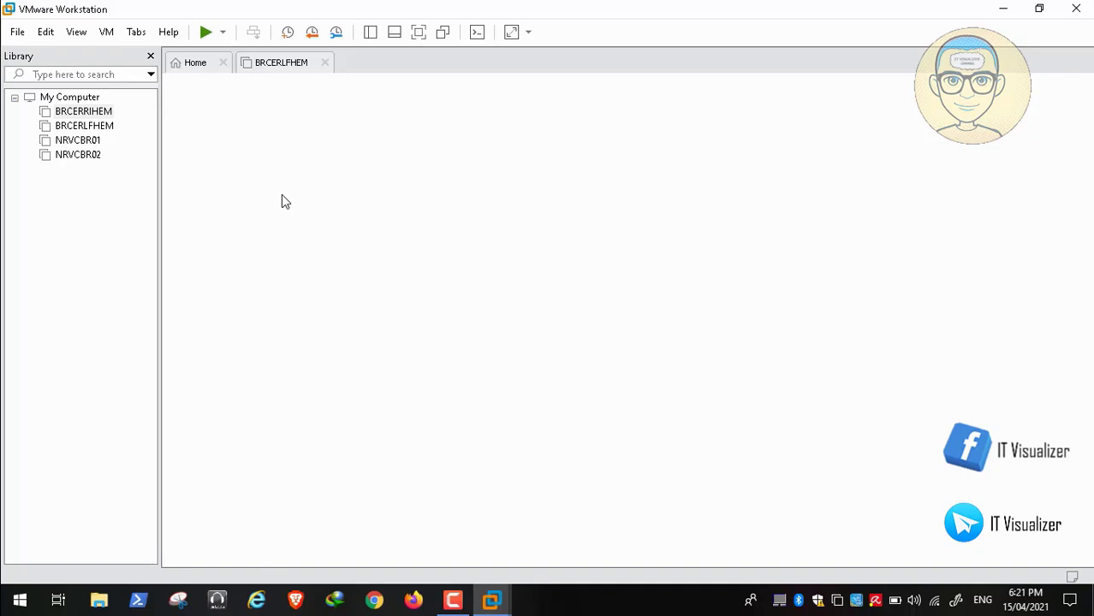
{"action": "left_click", "coordinate": [15, 587]}
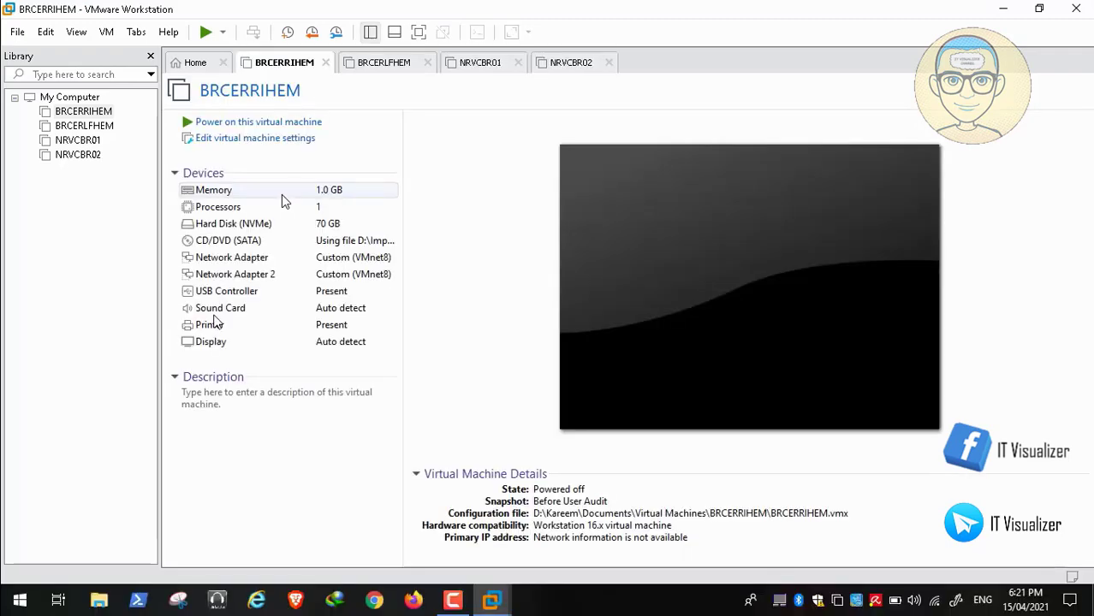
{"action": "left_click", "coordinate": [479, 65]}
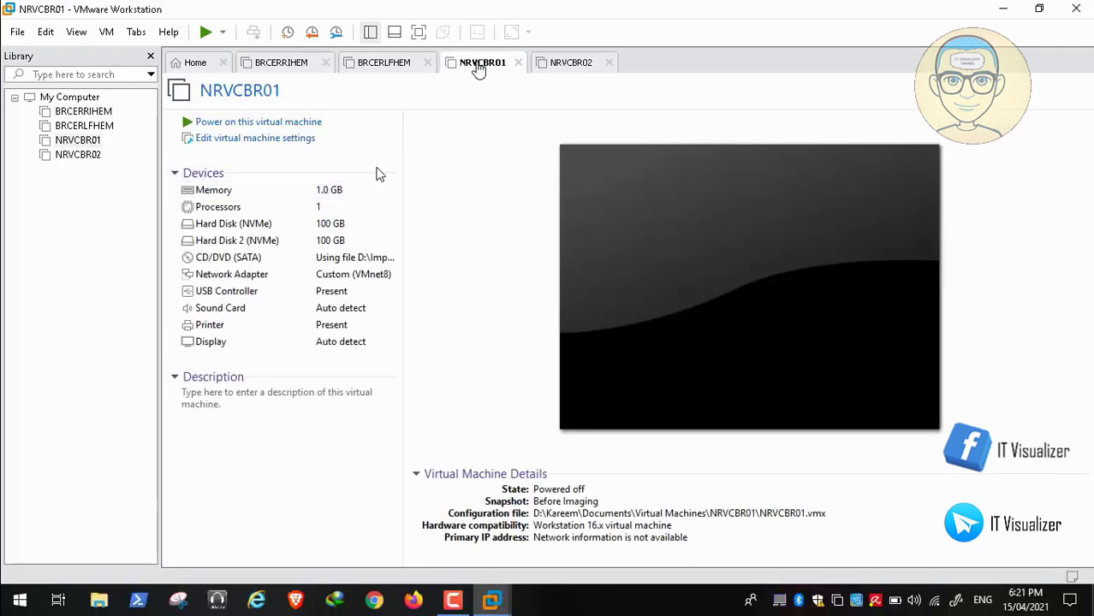
Set NRVCBR01's memory to 3072 MB (3 GB) and power the machine on.
{"action": "left_click", "coordinate": [312, 139]}
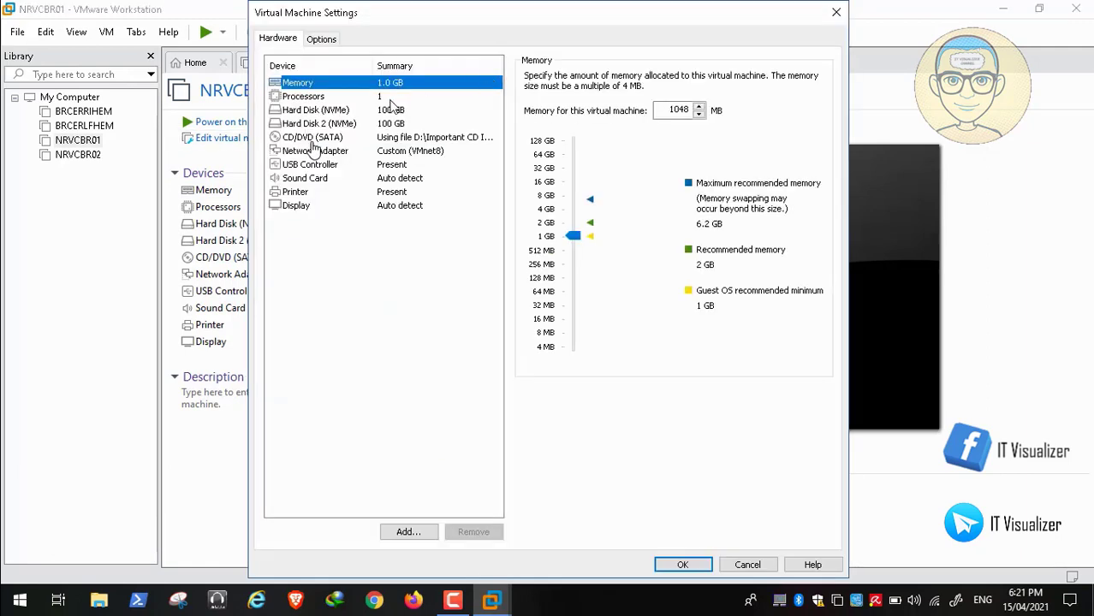
{"action": "left_click", "coordinate": [676, 113]}
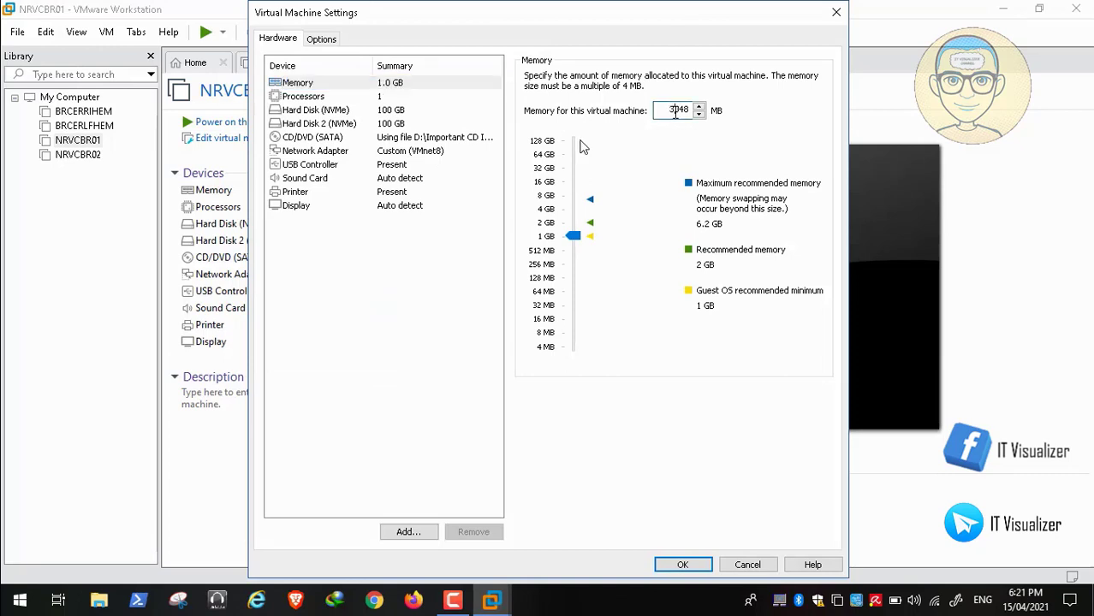
{"action": "left_click", "coordinate": [684, 565]}
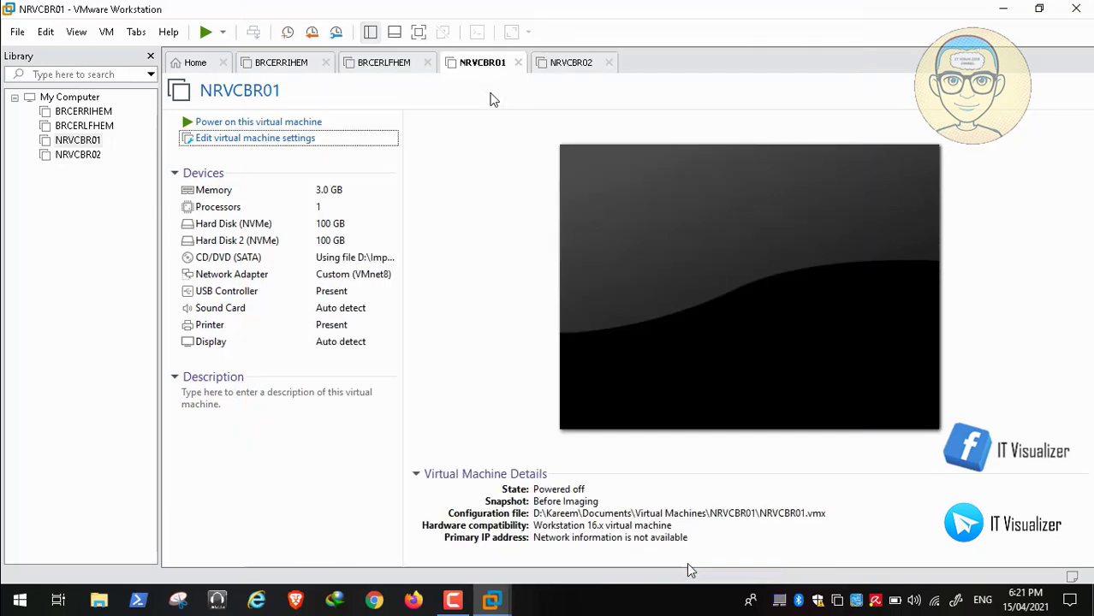
{"action": "left_click", "coordinate": [302, 125]}
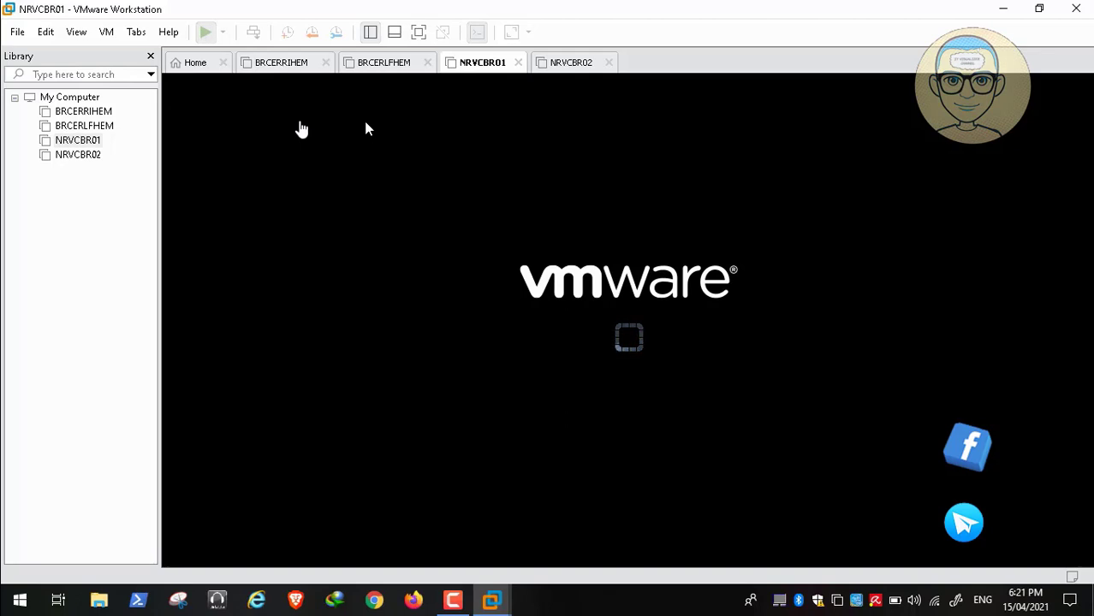
Send Ctrl+Alt+Del to NRVCBR01 and acknowledge the Patient Zero City access notice.
{"action": "left_click", "coordinate": [452, 600]}
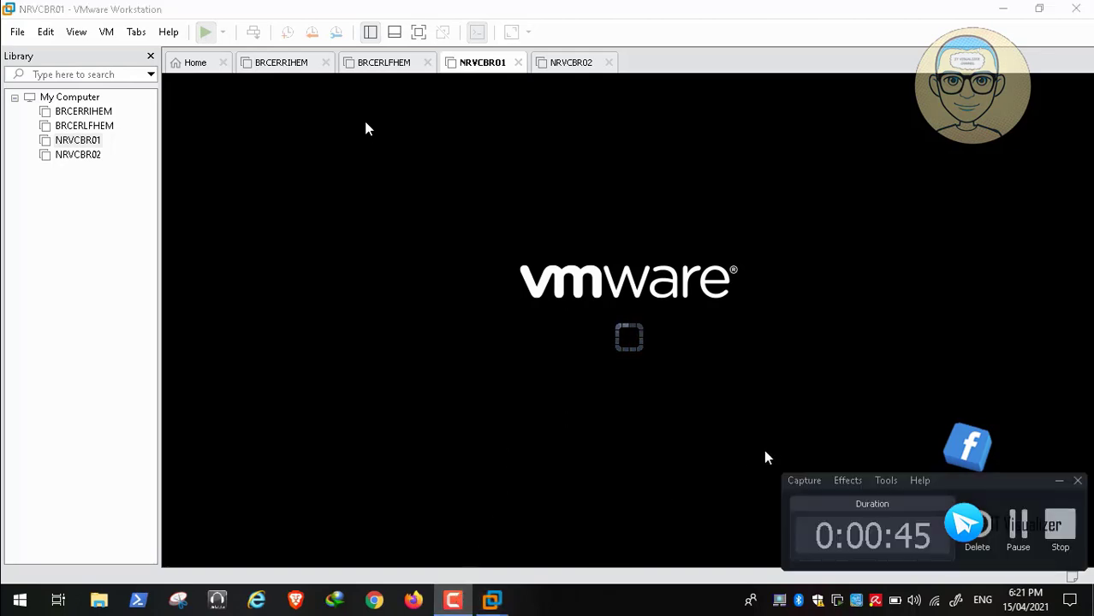
{"action": "left_click", "coordinate": [1018, 525]}
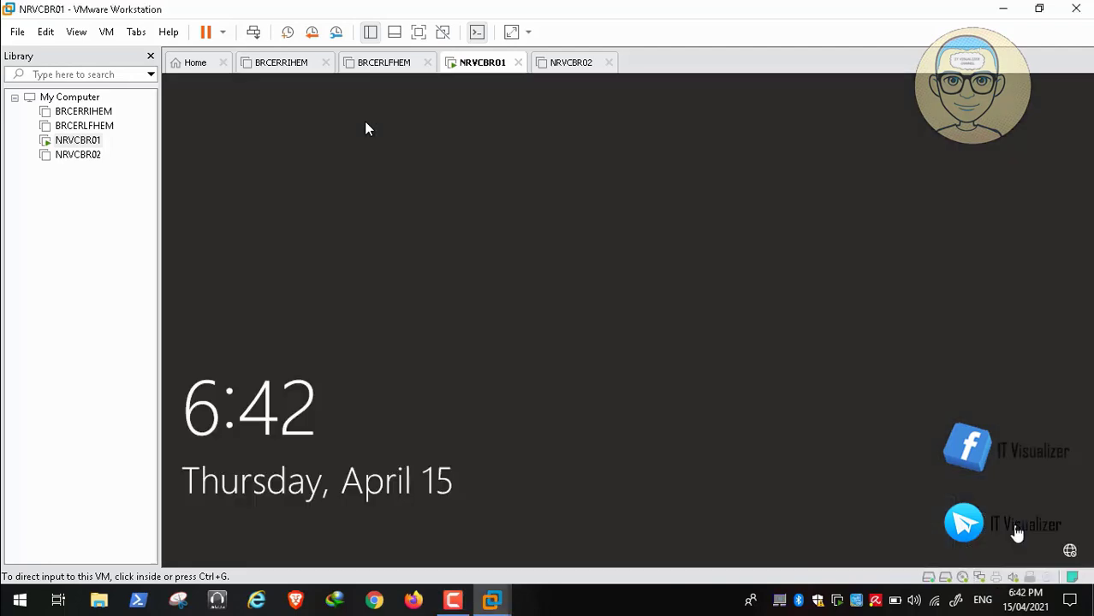
{"action": "left_click", "coordinate": [254, 32]}
{"action": "left_click", "coordinate": [490, 368]}
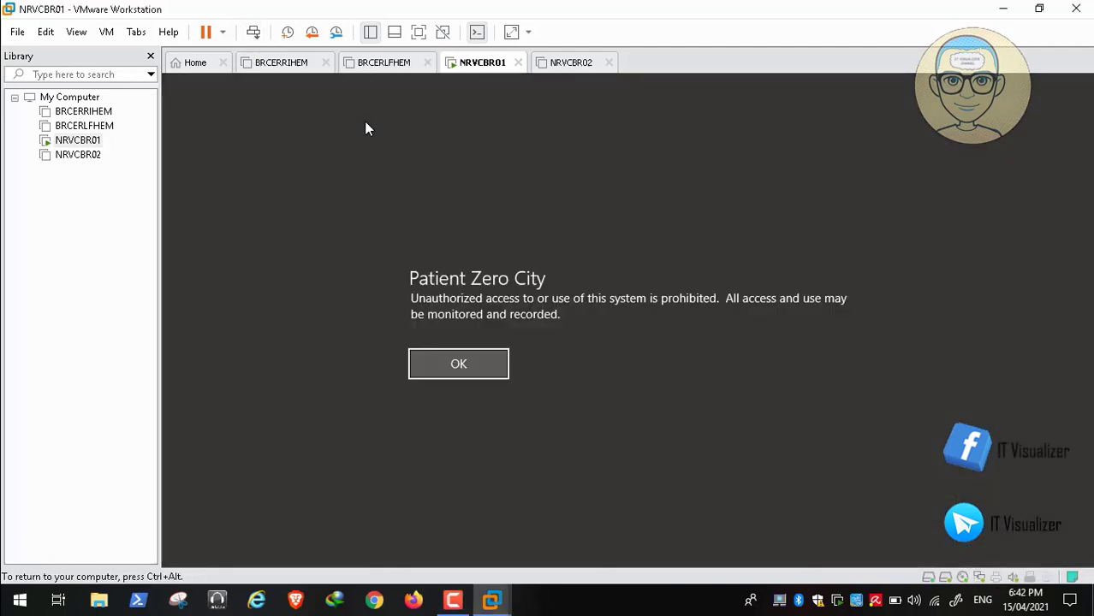
{"action": "left_click", "coordinate": [458, 364]}
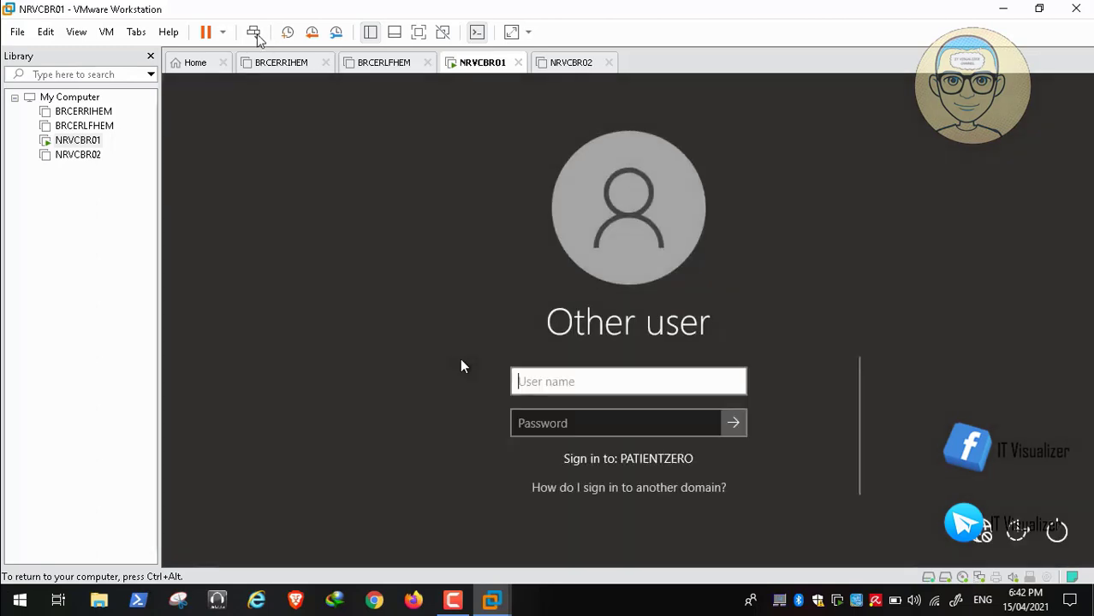
Sign in with the local account's user name and password.
{"action": "type", "text": ".\\"}
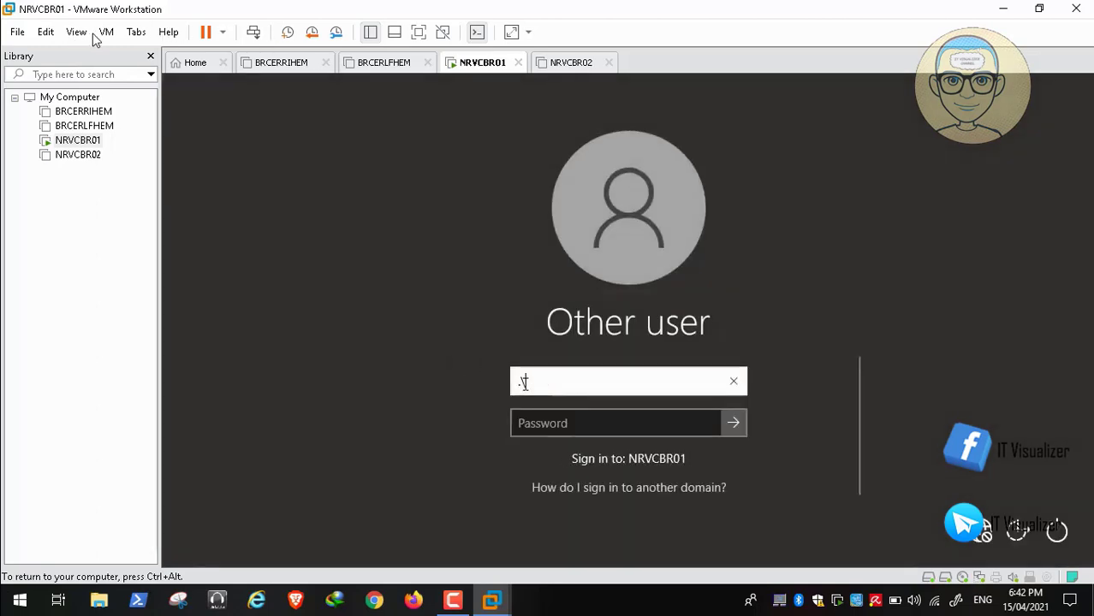
{"action": "type", "text": "kra"}
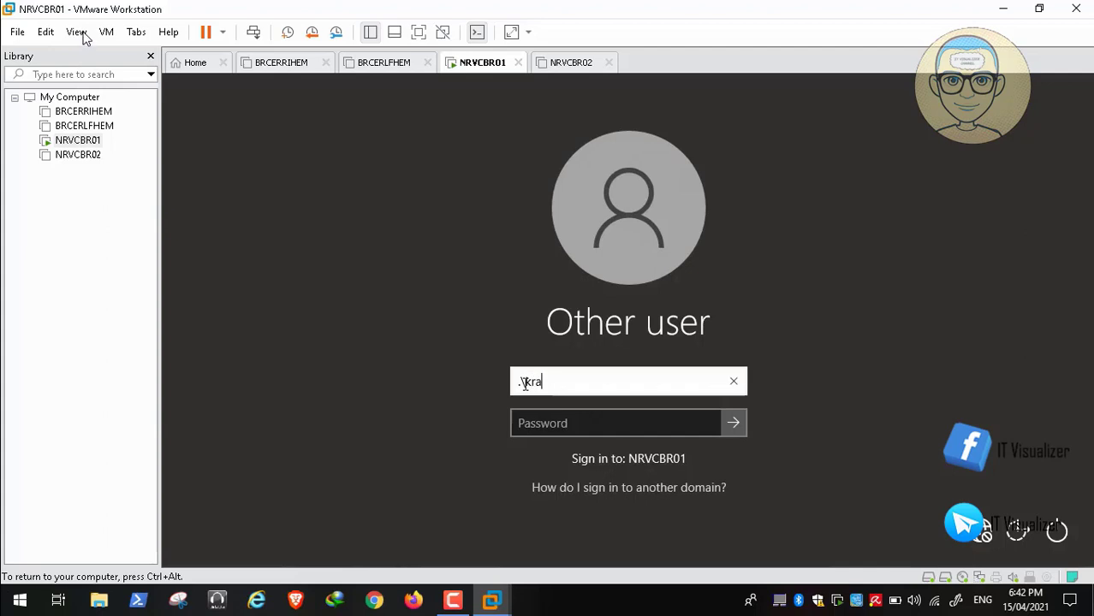
{"action": "type", "text": "ouf1"}
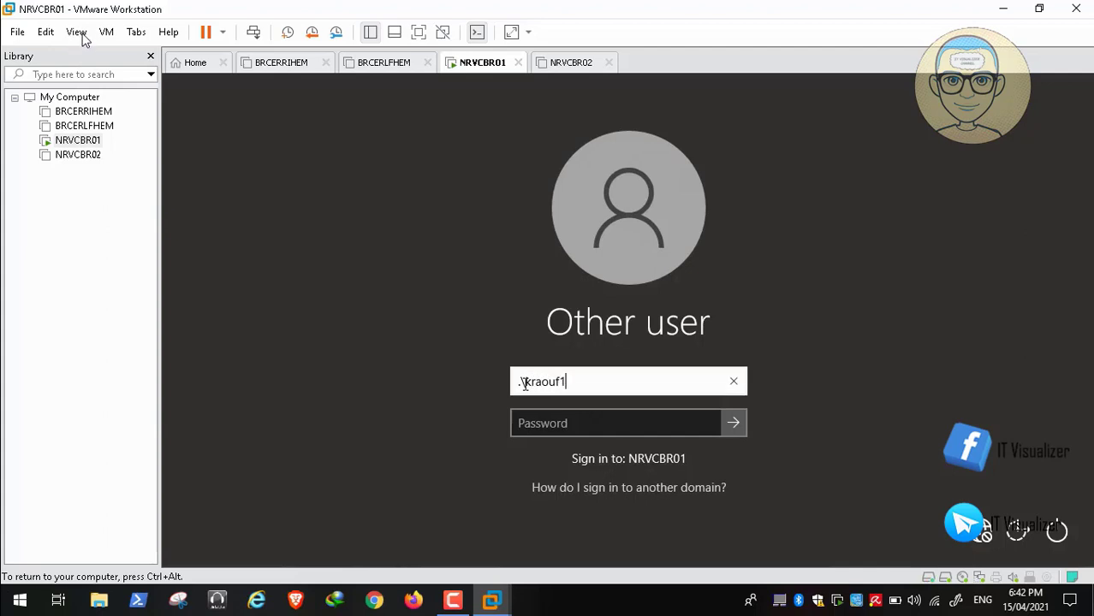
{"action": "key", "text": "Tab"}
{"action": "type", "text": "*****"}
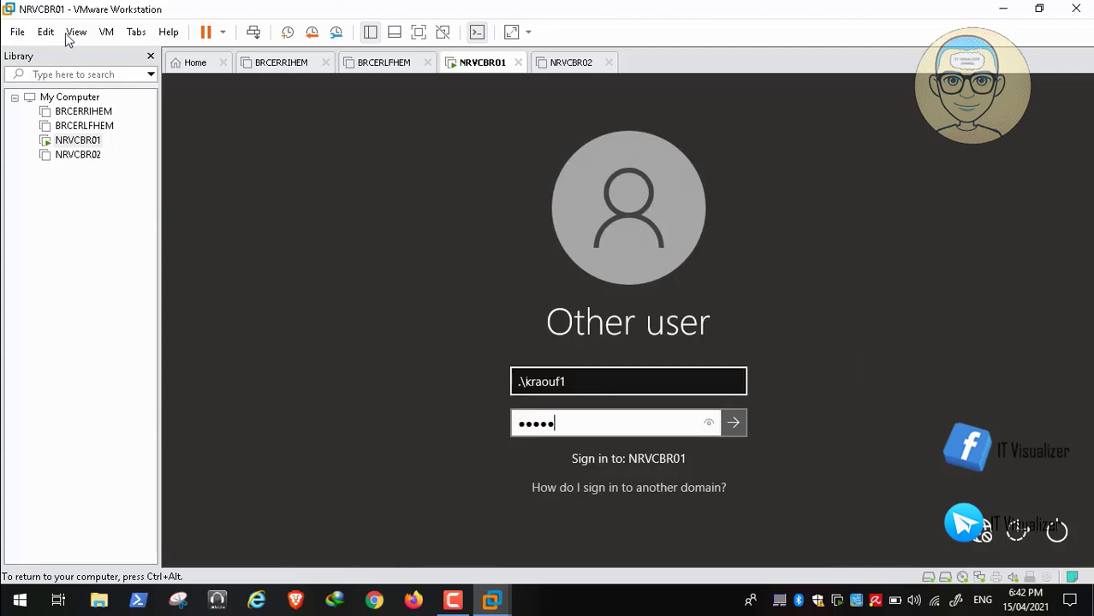
{"action": "type", "text": "*****"}
{"action": "key", "text": "Return"}
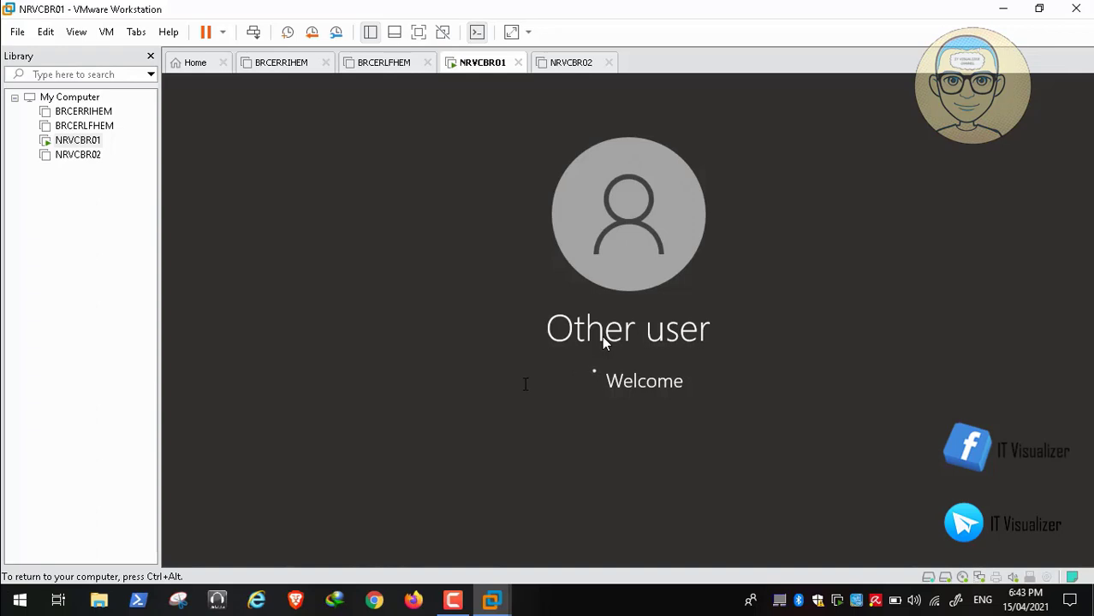
Seek the video ahead to 02:20, then back to around 02:15.
{"action": "mouse_move", "coordinate": [53, 561]}
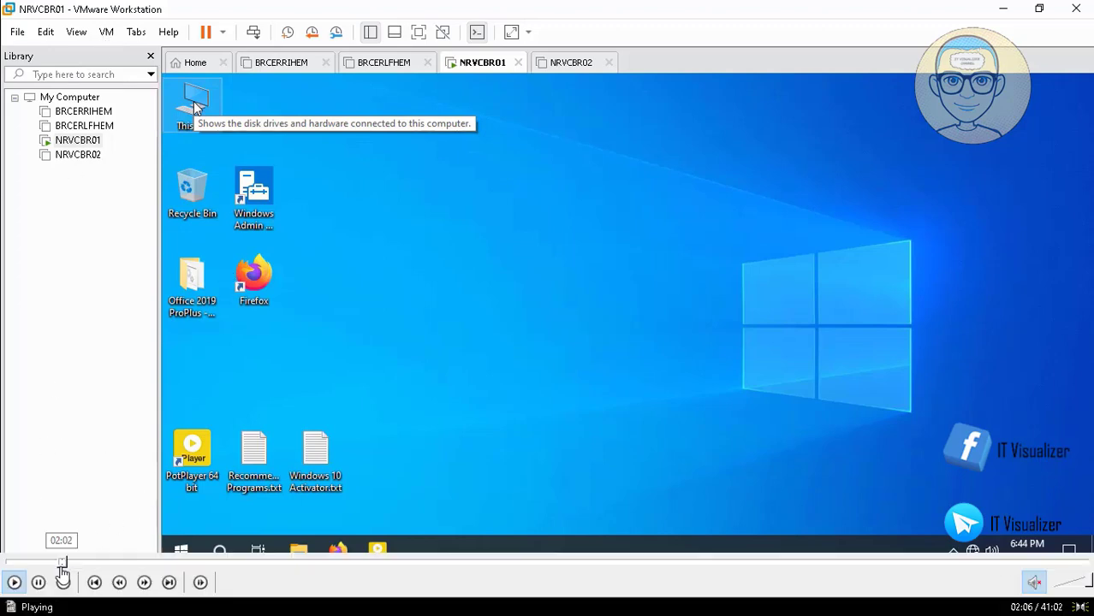
{"action": "left_click", "coordinate": [68, 562]}
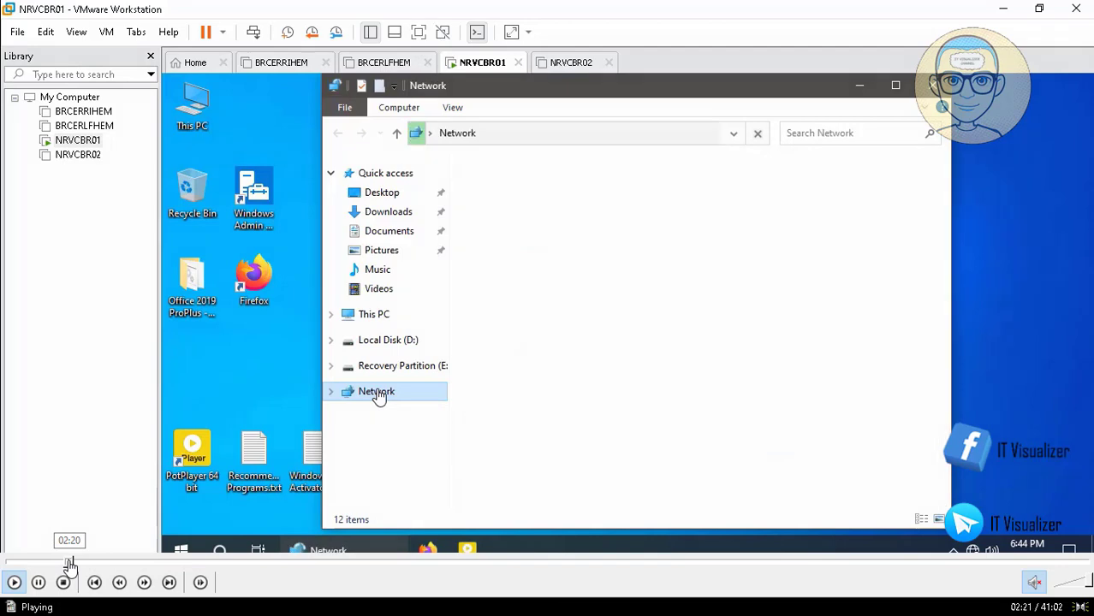
{"action": "left_click", "coordinate": [68, 561]}
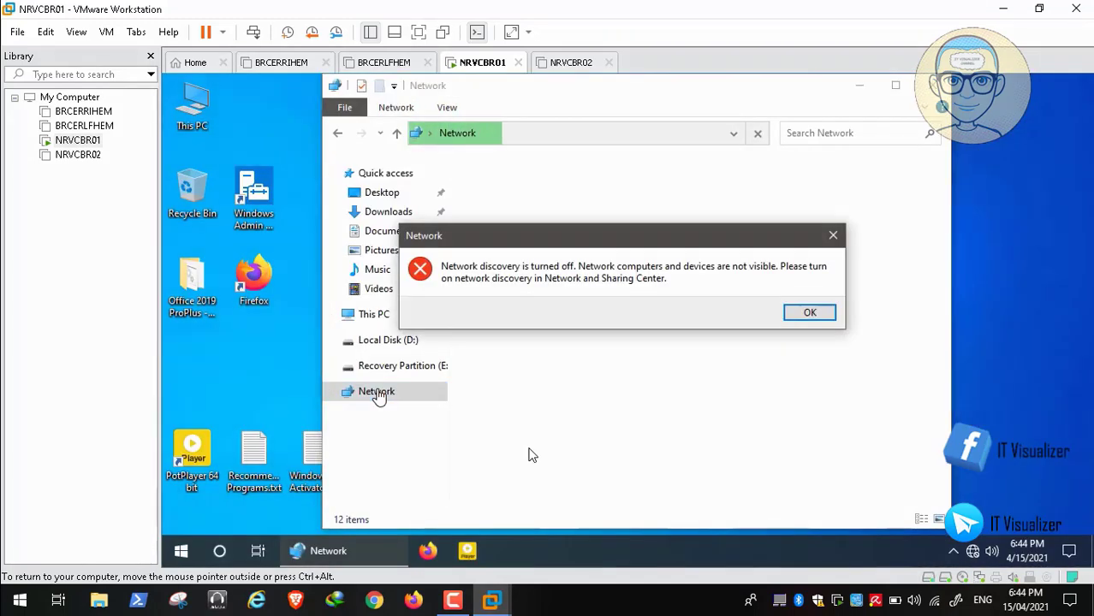
Dismiss the network discovery error and open Z:\ADToolsCollection\COVID-19 on Shared Folders.
{"action": "left_click", "coordinate": [809, 315]}
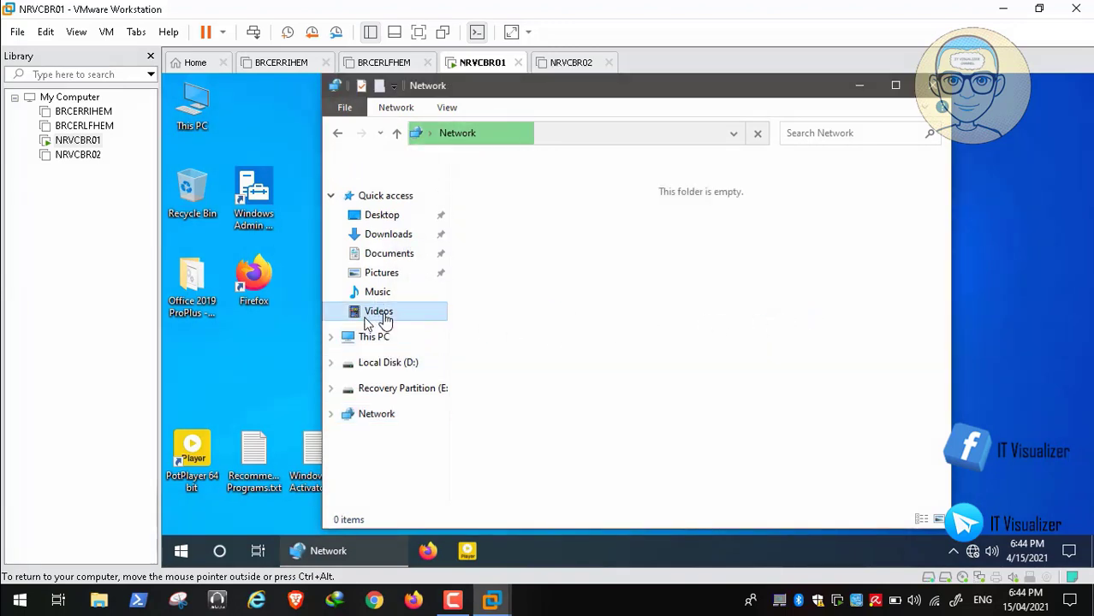
{"action": "left_click", "coordinate": [379, 313]}
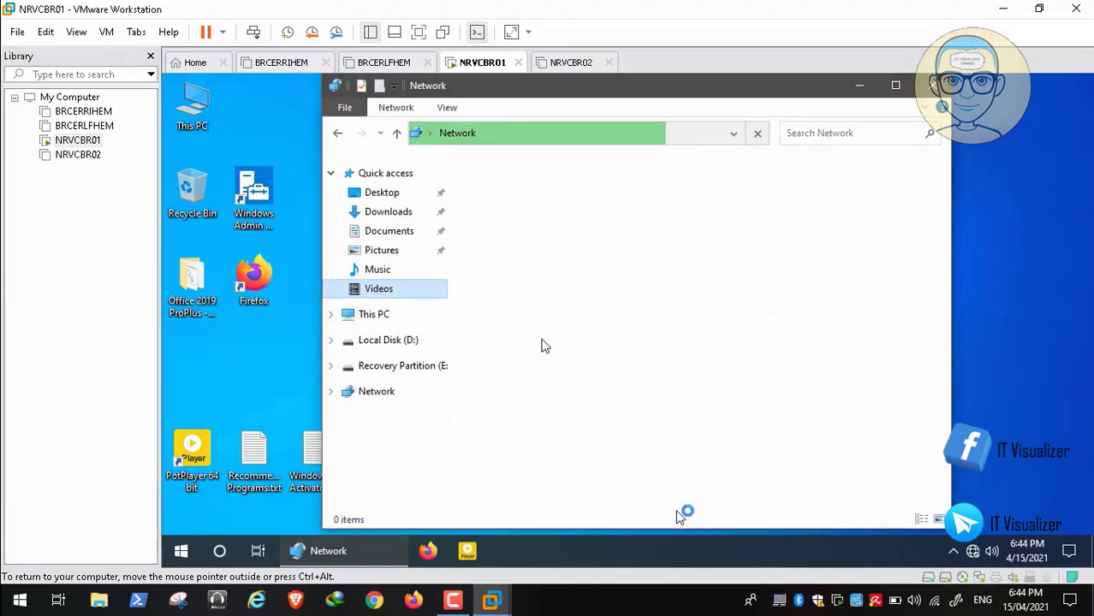
{"action": "left_click", "coordinate": [382, 317]}
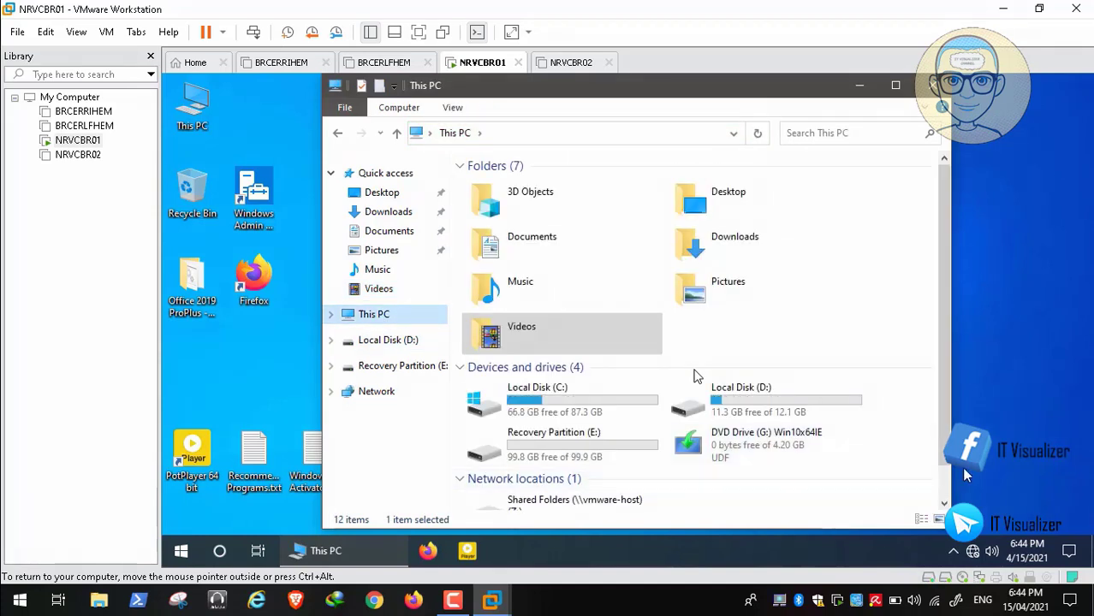
{"action": "left_click", "coordinate": [942, 487]}
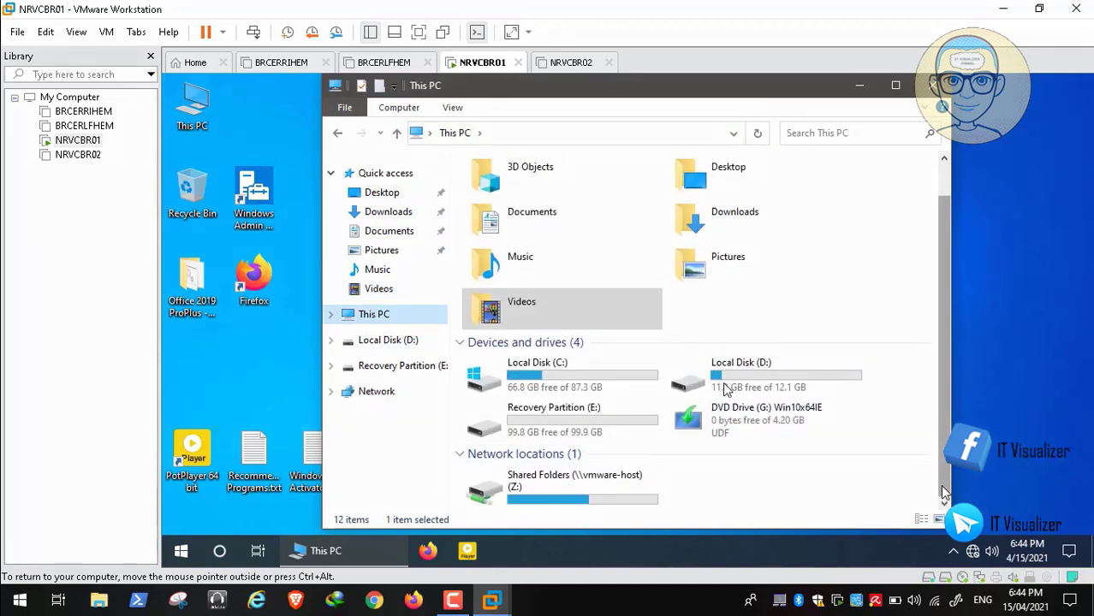
{"action": "left_click", "coordinate": [586, 488]}
{"action": "double_click", "coordinate": [581, 496]}
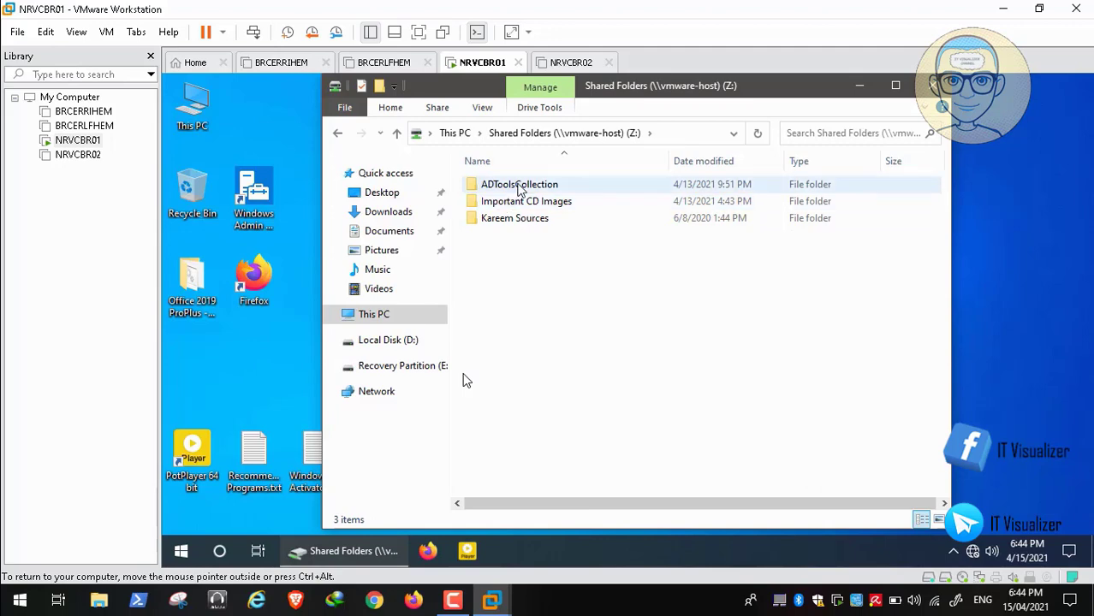
{"action": "double_click", "coordinate": [501, 185]}
{"action": "double_click", "coordinate": [502, 218]}
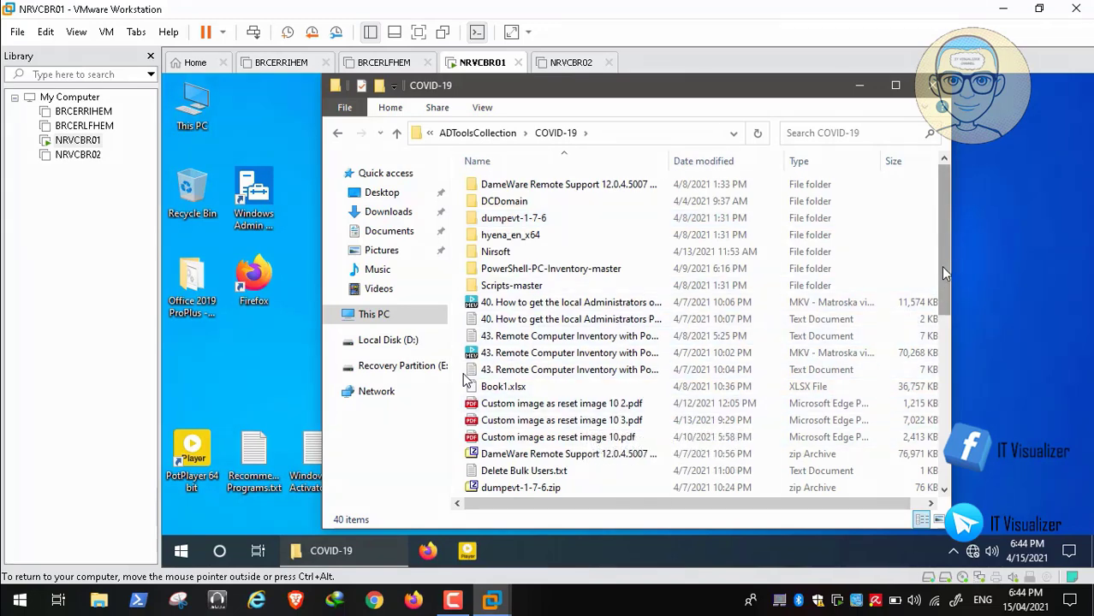
Copy Recovery.bat and Recovery.txt into Local Disk (D:).
{"action": "left_click_drag", "start_coordinate": [943, 273], "coordinate": [950, 421]}
{"action": "left_click", "coordinate": [552, 404]}
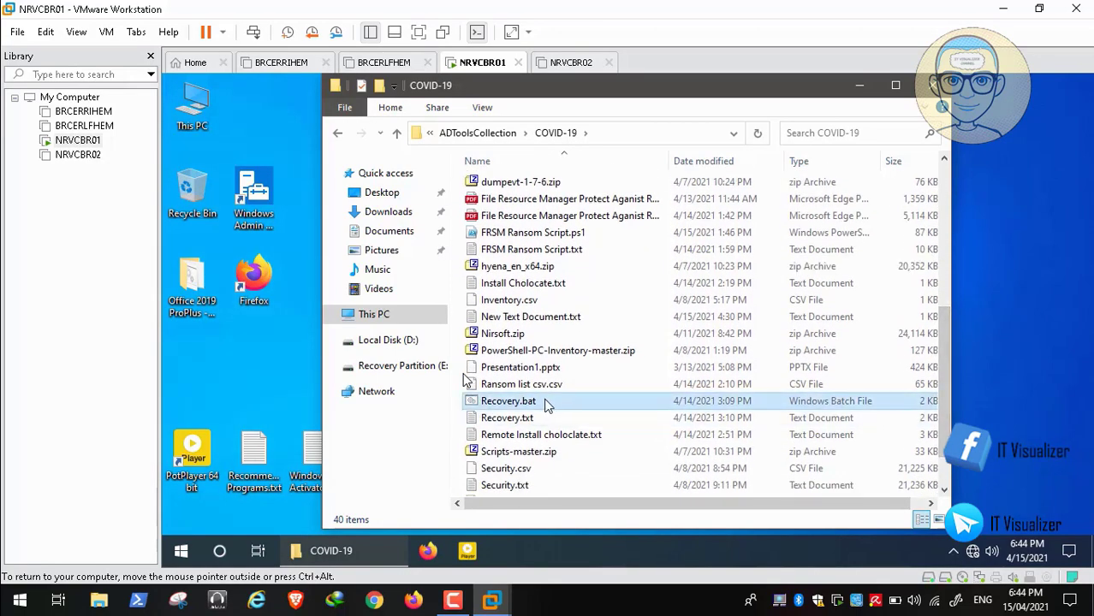
{"action": "left_click", "coordinate": [525, 418], "text": "ctrl"}
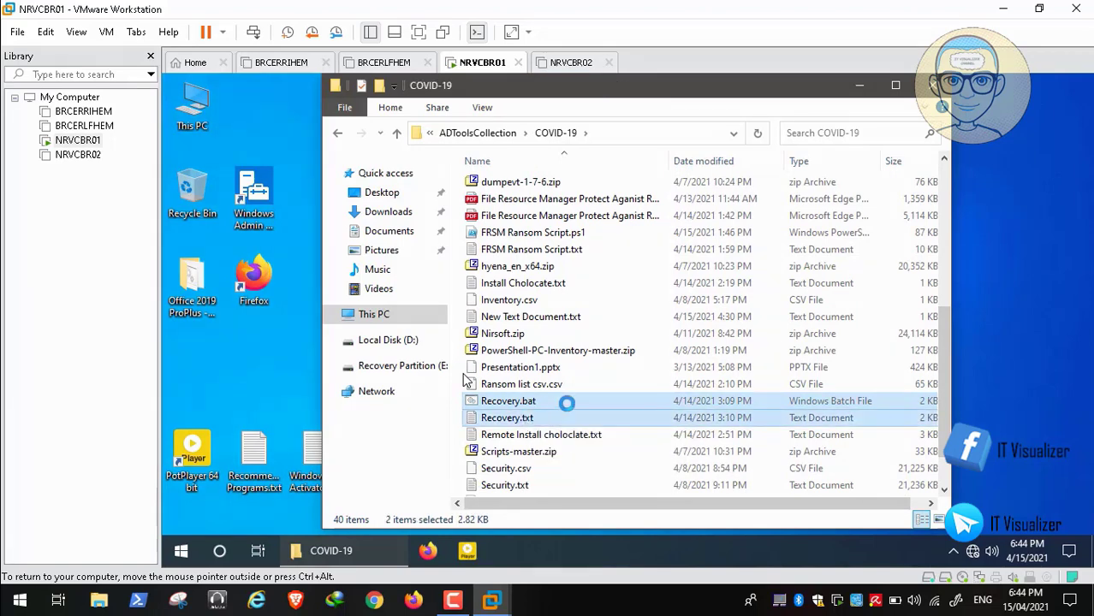
{"action": "right_click", "coordinate": [584, 399]}
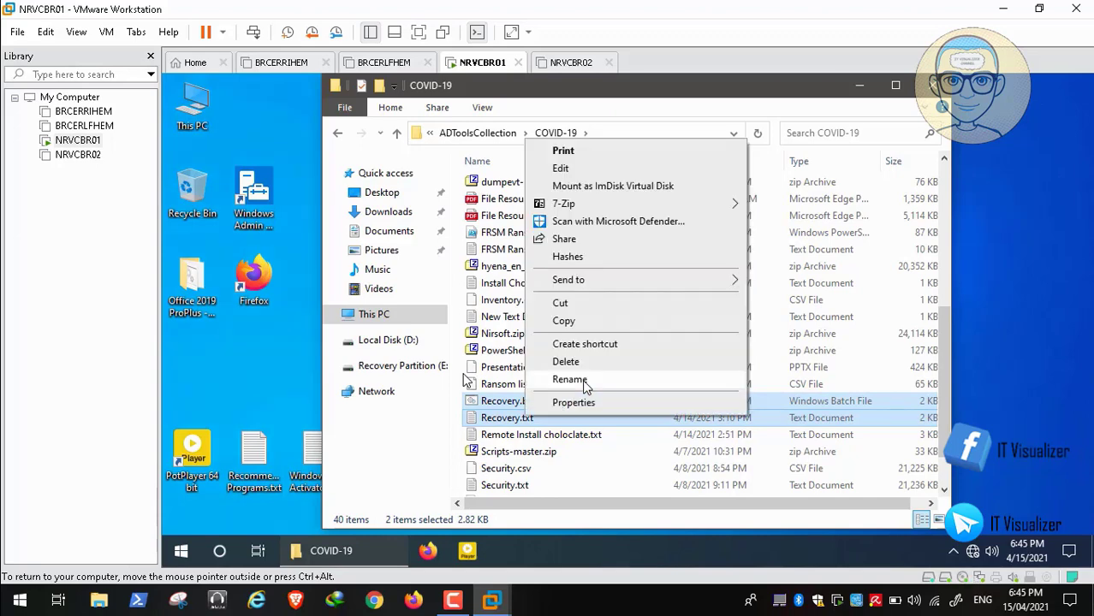
{"action": "left_click", "coordinate": [583, 321]}
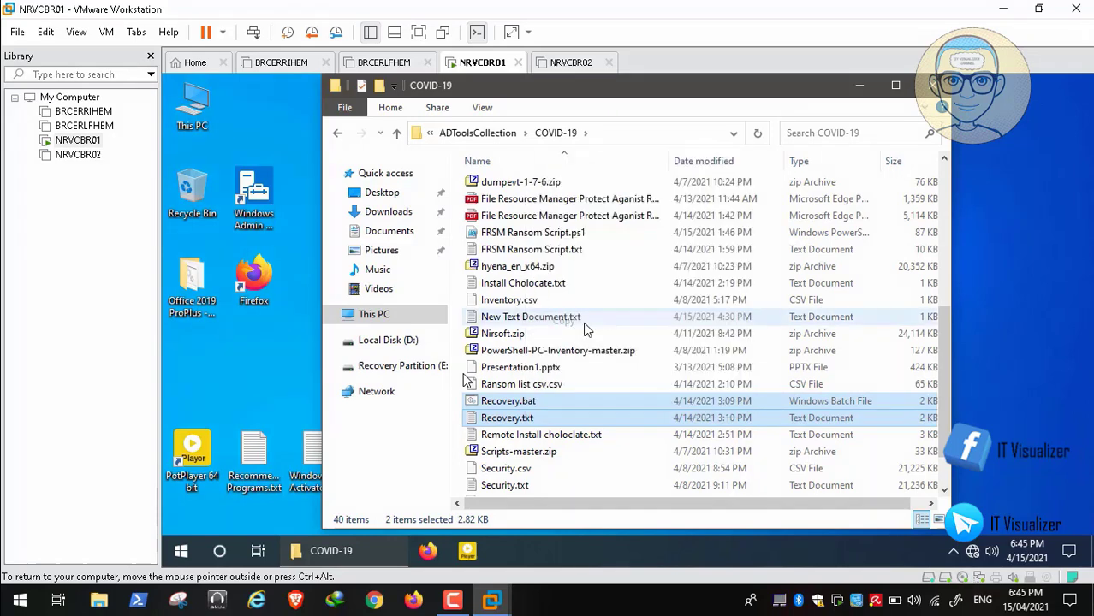
{"action": "left_click", "coordinate": [372, 343]}
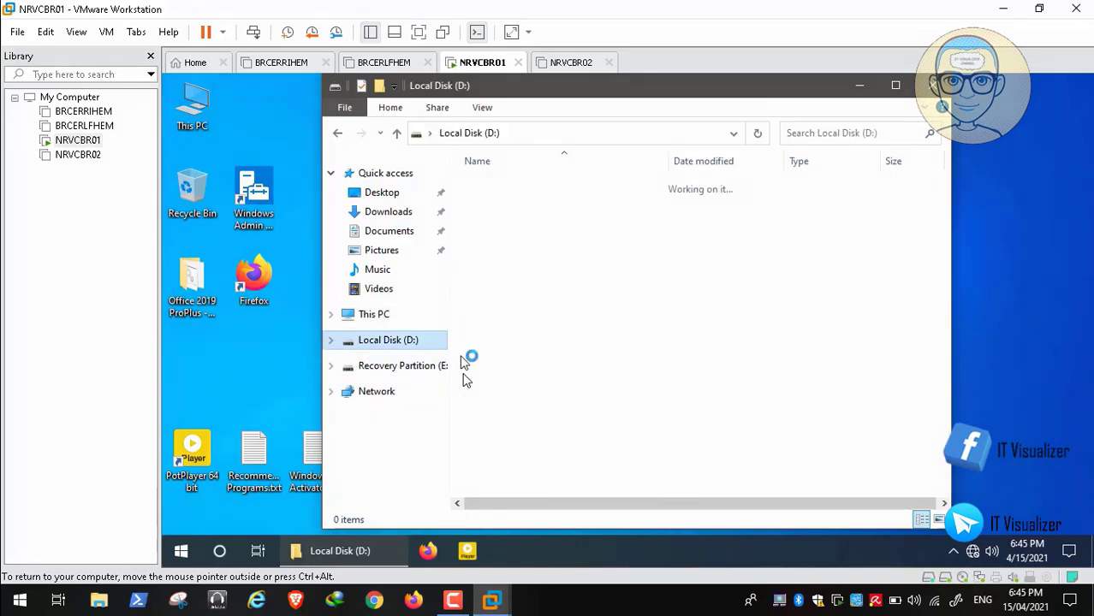
{"action": "right_click", "coordinate": [614, 314]}
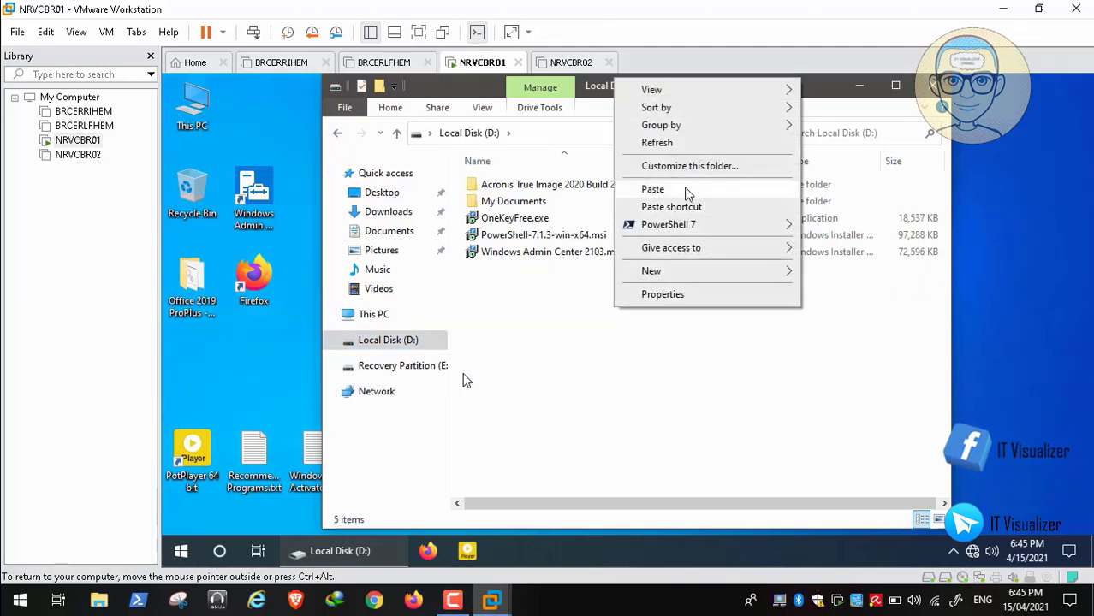
{"action": "left_click", "coordinate": [687, 189]}
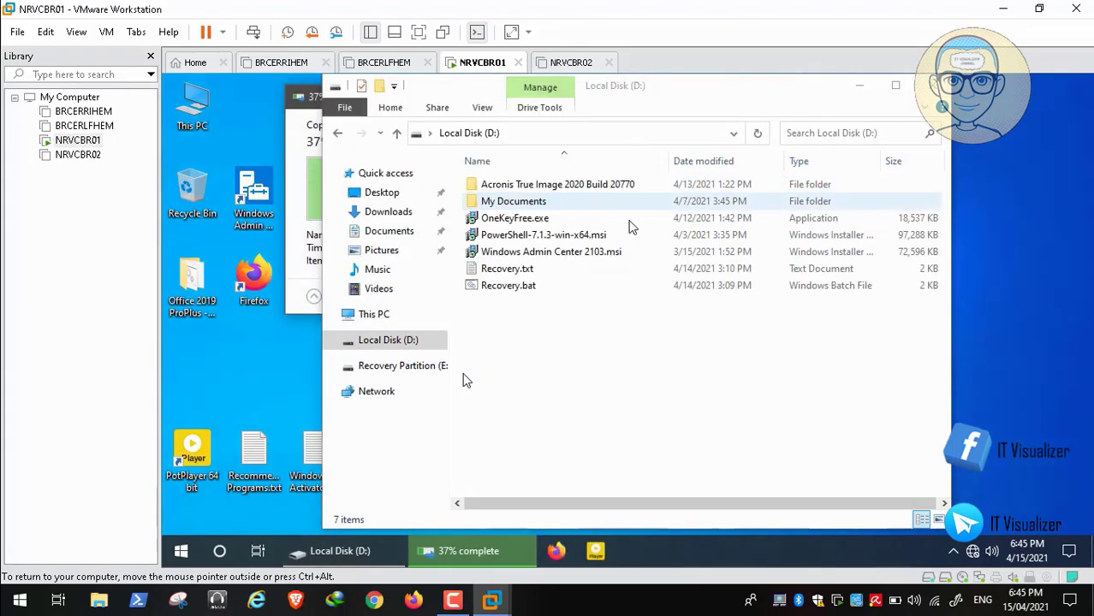
Permanently delete Windows Admin Center 2103.msi, the PowerShell installer, OneKeyFree.exe and Acronis True Image from D:.
{"action": "left_click", "coordinate": [573, 286]}
{"action": "left_click", "coordinate": [589, 254]}
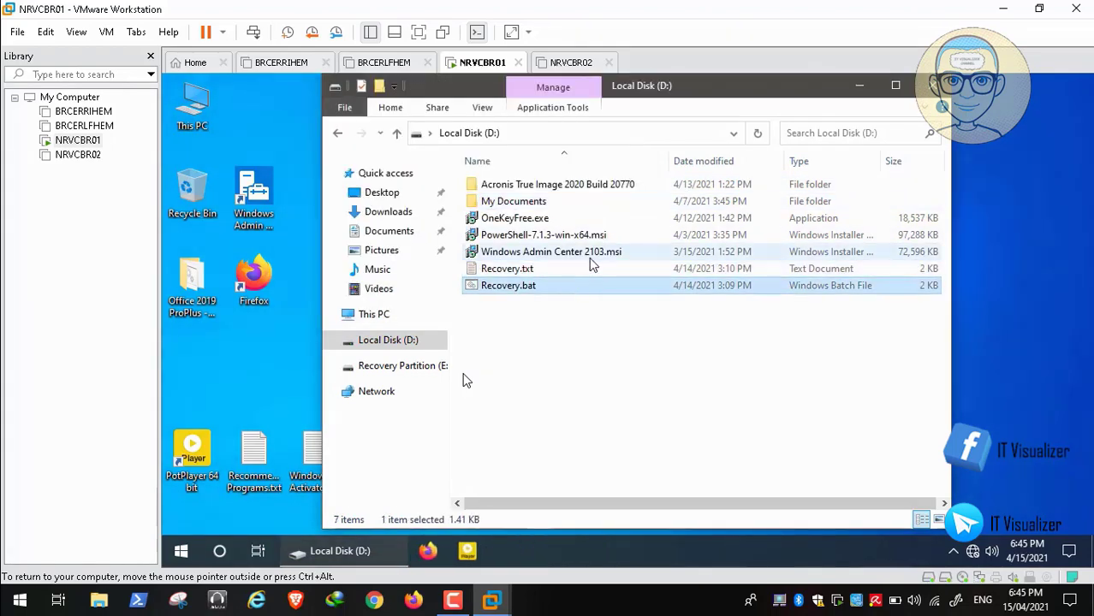
{"action": "left_click", "coordinate": [566, 237], "text": "ctrl"}
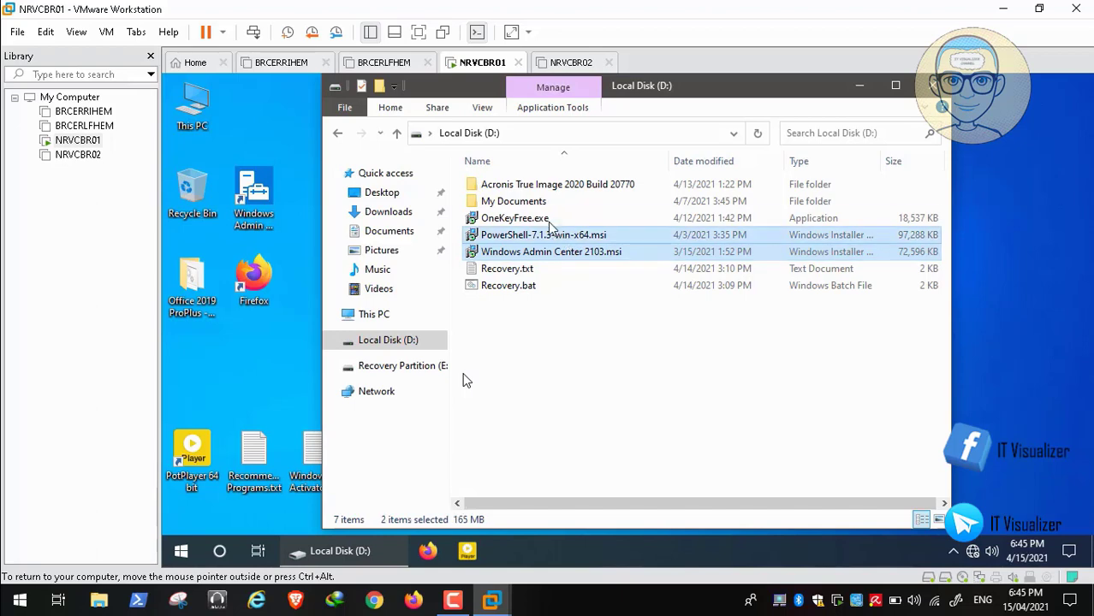
{"action": "left_click", "coordinate": [554, 219], "text": "ctrl"}
{"action": "left_click", "coordinate": [583, 189], "text": "ctrl"}
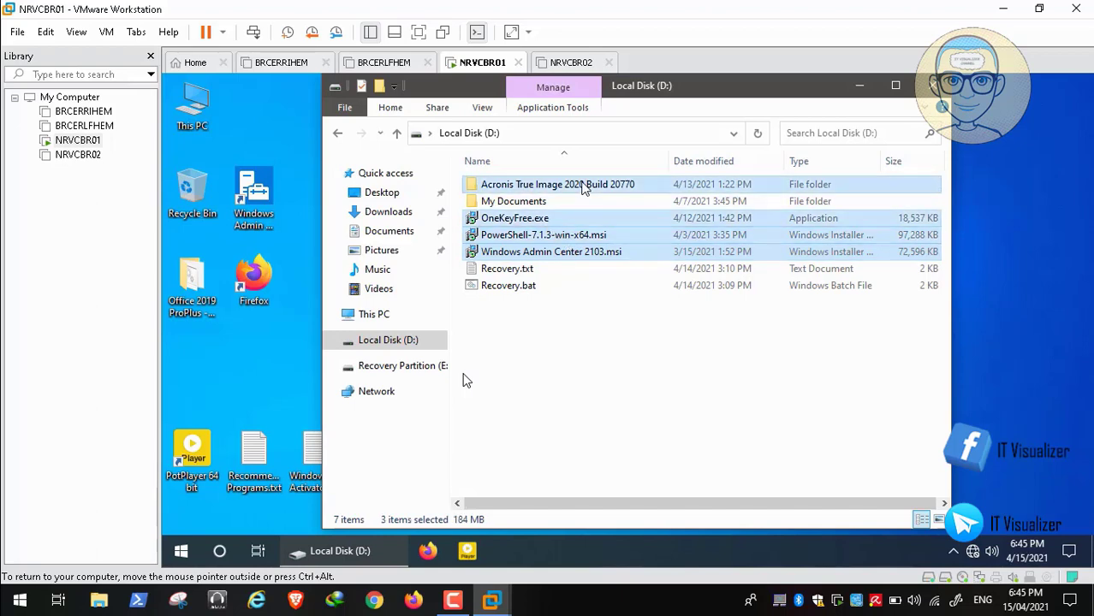
{"action": "key", "text": "shift+Delete"}
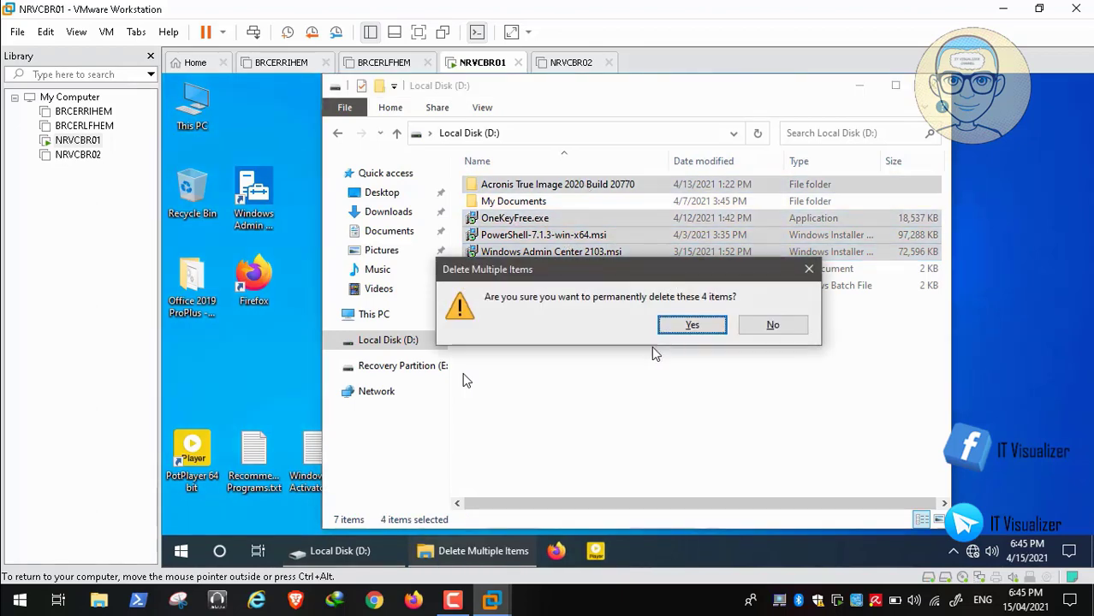
{"action": "left_click", "coordinate": [681, 329]}
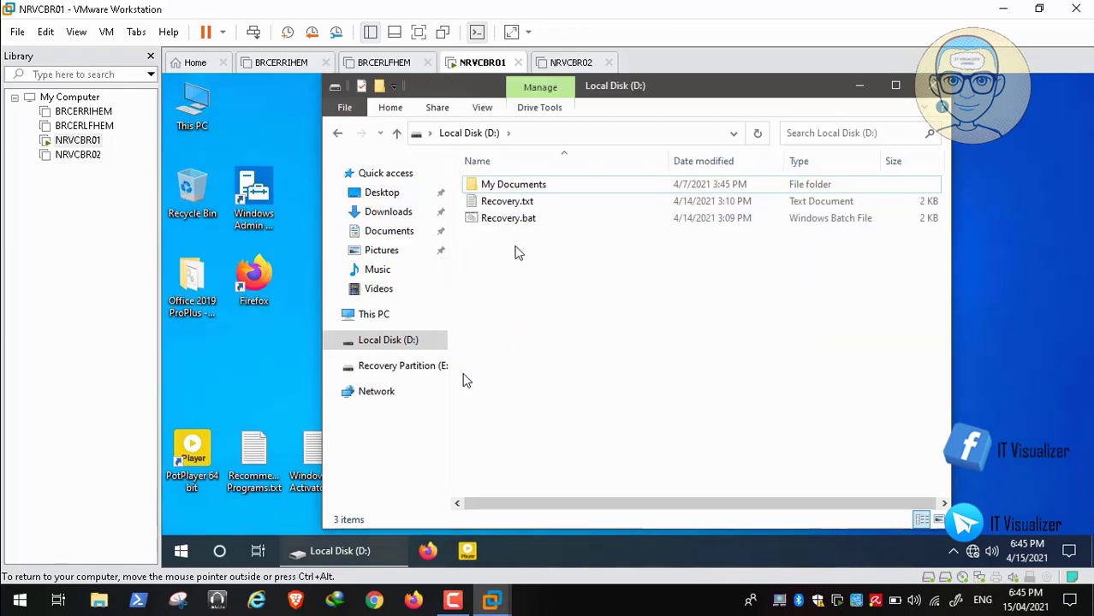
{"action": "double_click", "coordinate": [508, 202]}
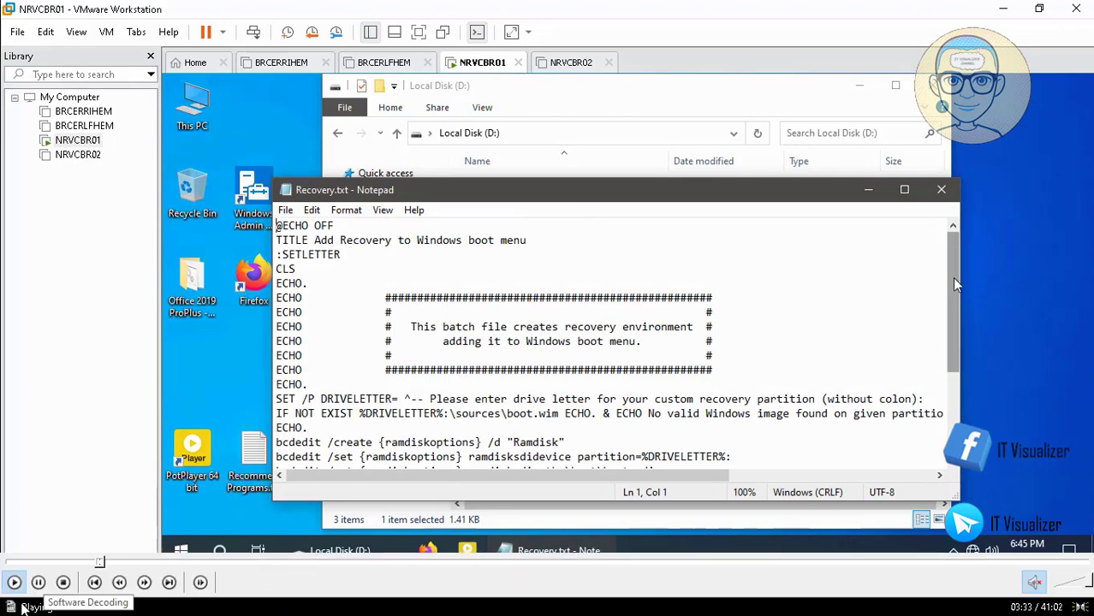
{"action": "left_click_drag", "start_coordinate": [953, 278], "coordinate": [956, 324]}
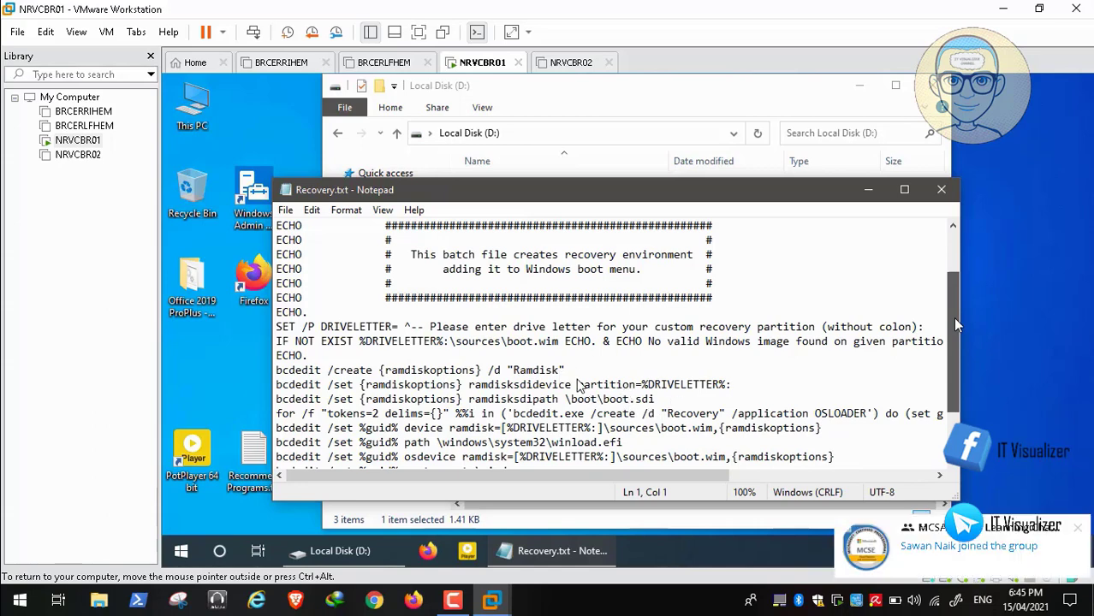
{"action": "left_click", "coordinate": [1076, 529]}
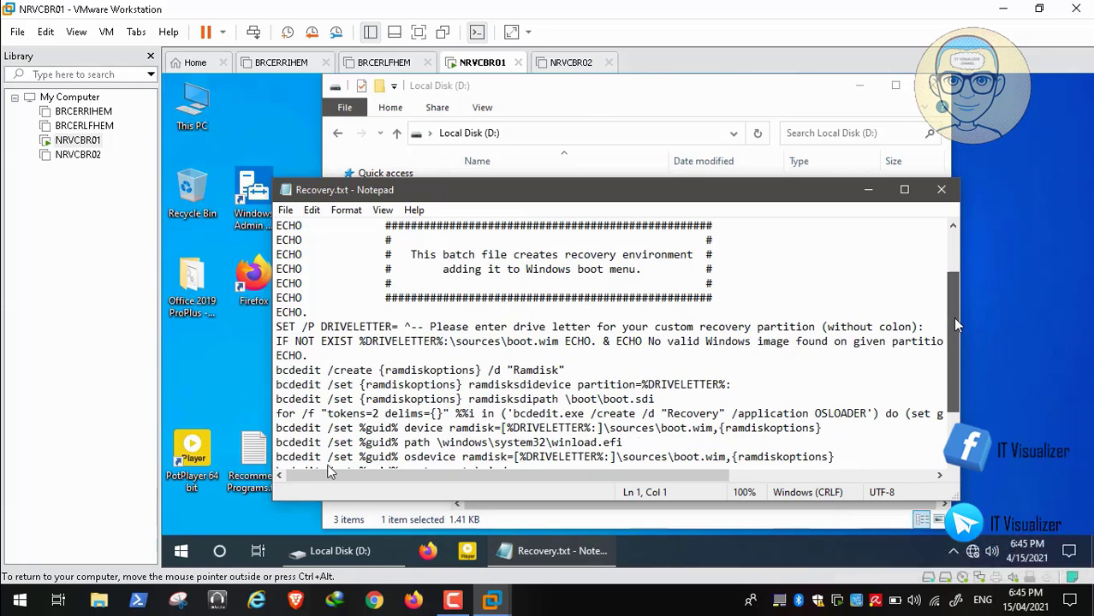
{"action": "mouse_move", "coordinate": [13, 585]}
{"action": "left_click_drag", "start_coordinate": [957, 325], "coordinate": [951, 226]}
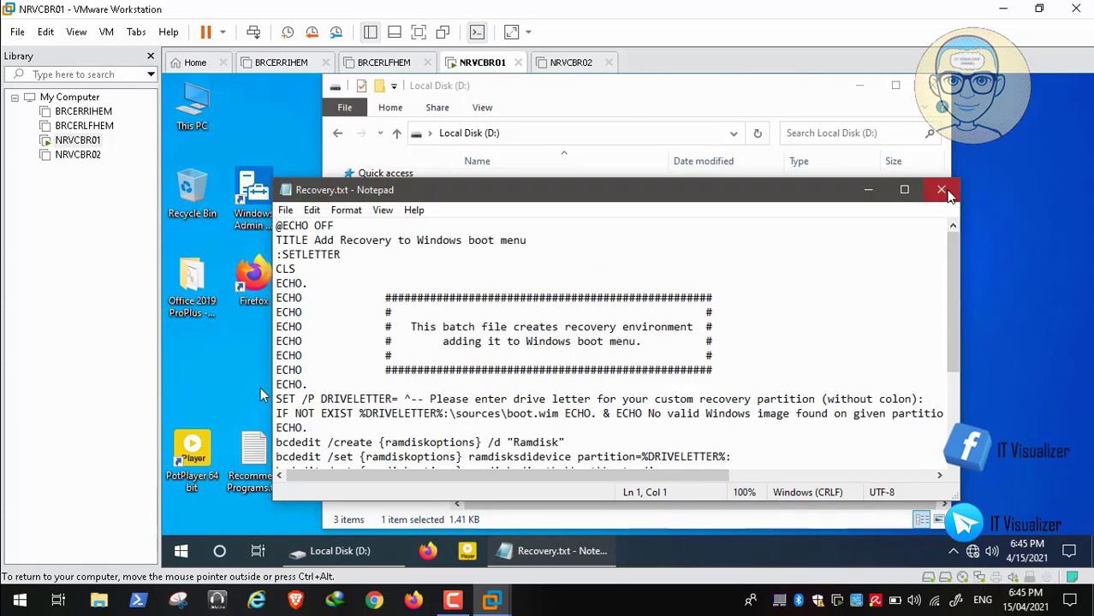
{"action": "left_click", "coordinate": [945, 192]}
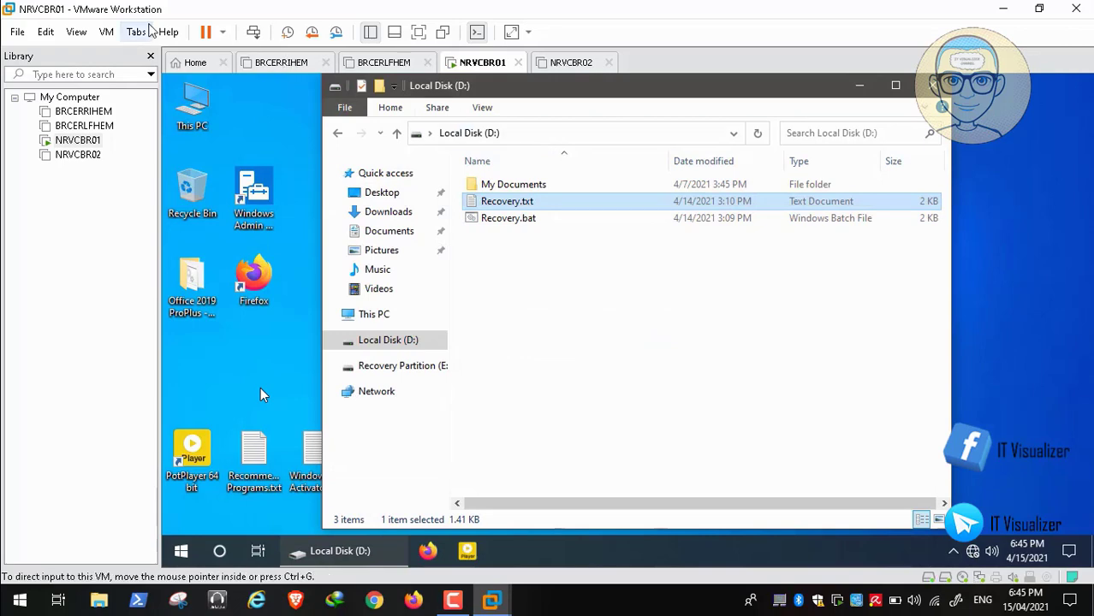
Return input to NRVCBR01, close the Local Disk (D:) window and open Disk Management.
{"action": "left_click", "coordinate": [106, 32]}
{"action": "left_click", "coordinate": [136, 32]}
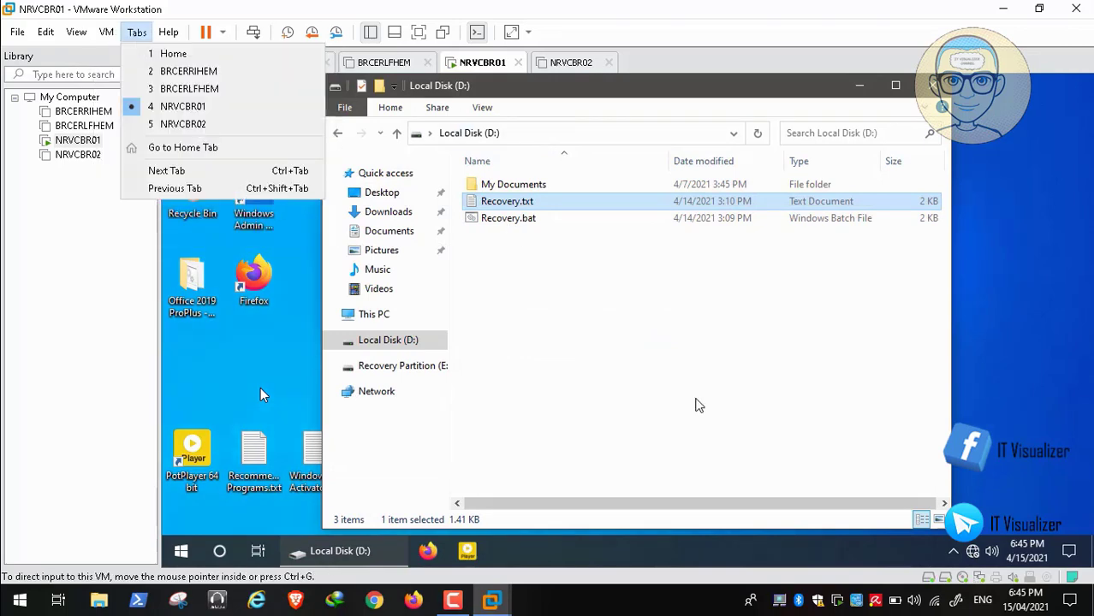
{"action": "left_click", "coordinate": [261, 394]}
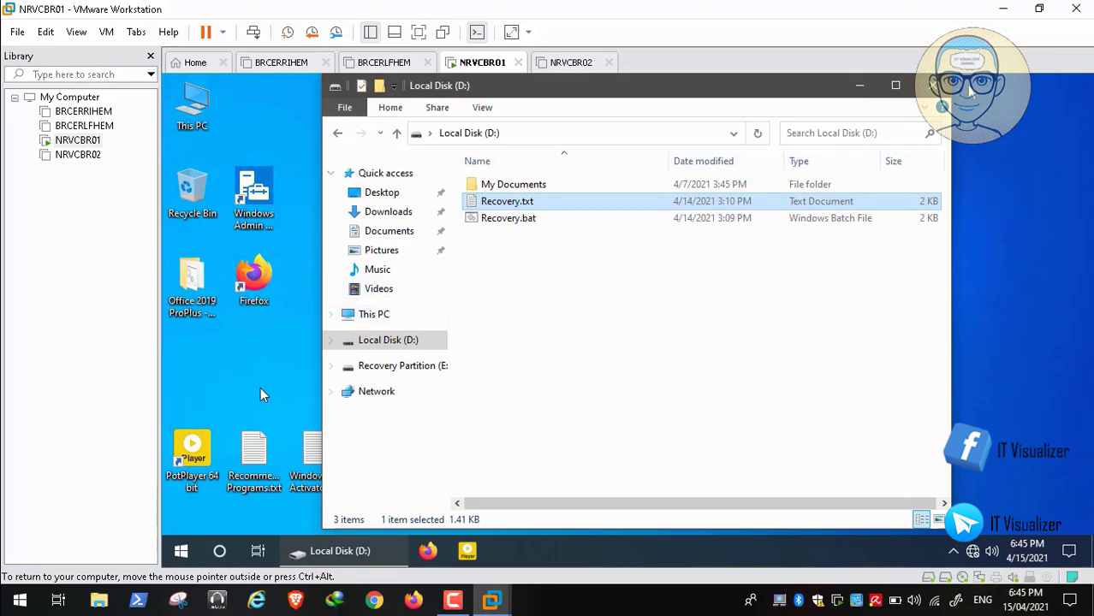
{"action": "left_click", "coordinate": [940, 85]}
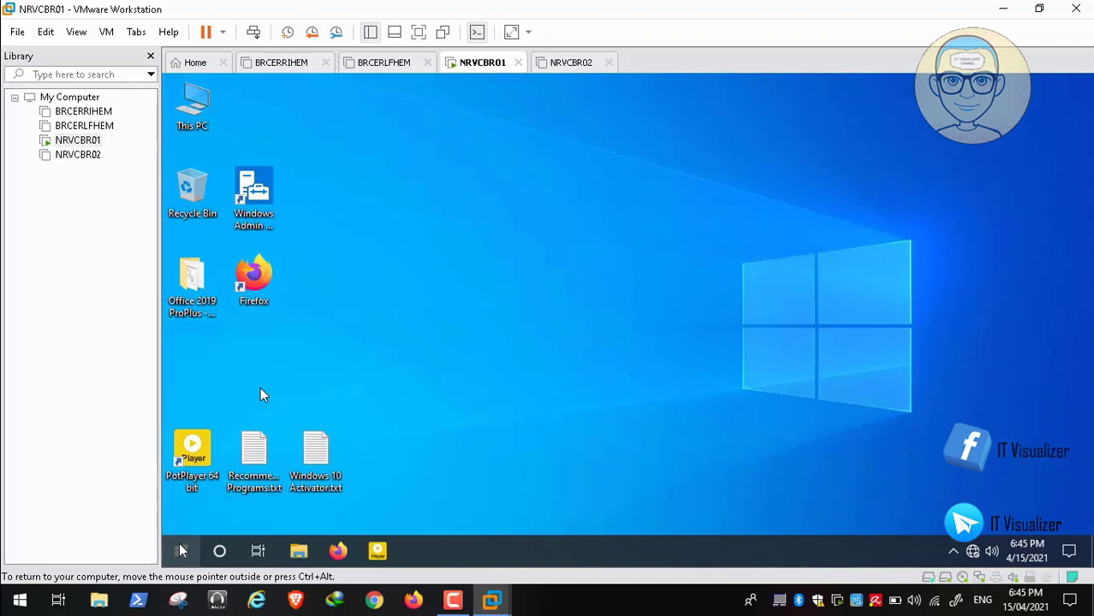
{"action": "right_click", "coordinate": [181, 551]}
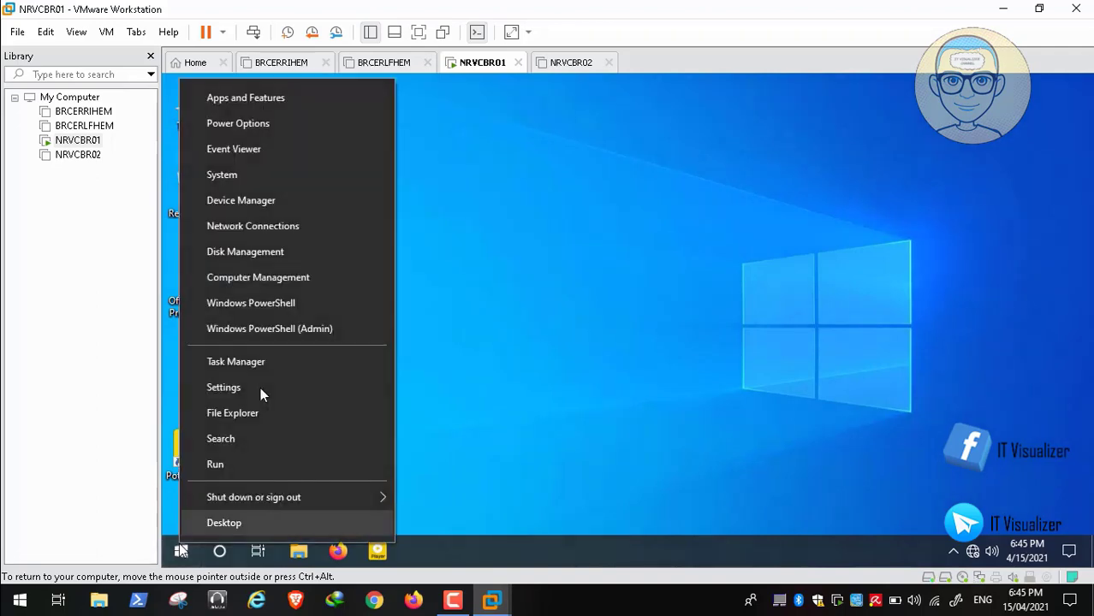
{"action": "left_click", "coordinate": [325, 262]}
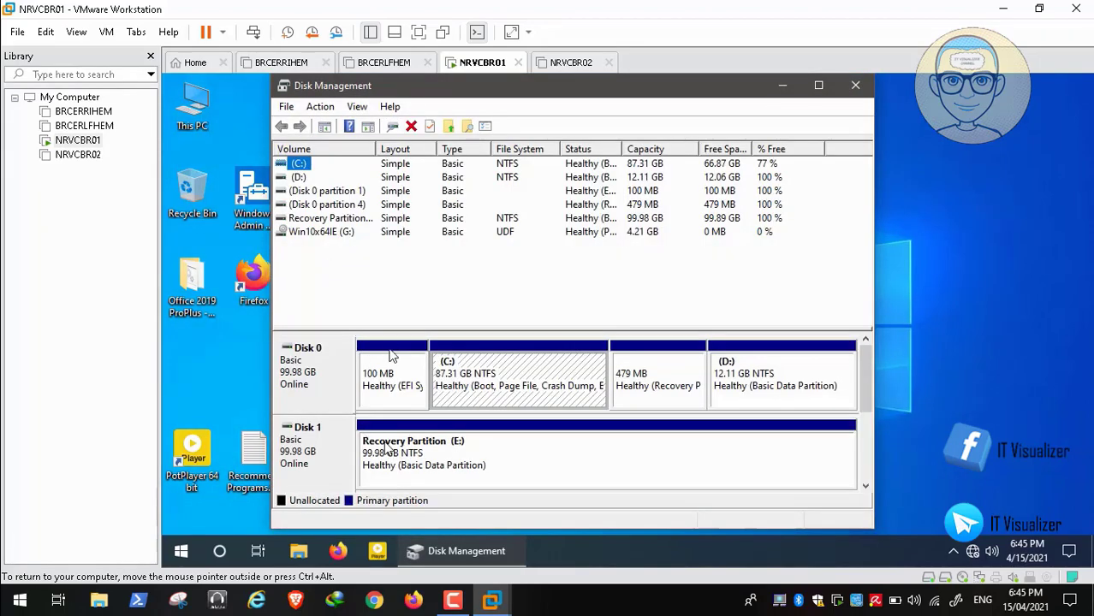
Delete the 99.98 GB Recovery Partition (E:) volume and confirm.
{"action": "right_click", "coordinate": [462, 463]}
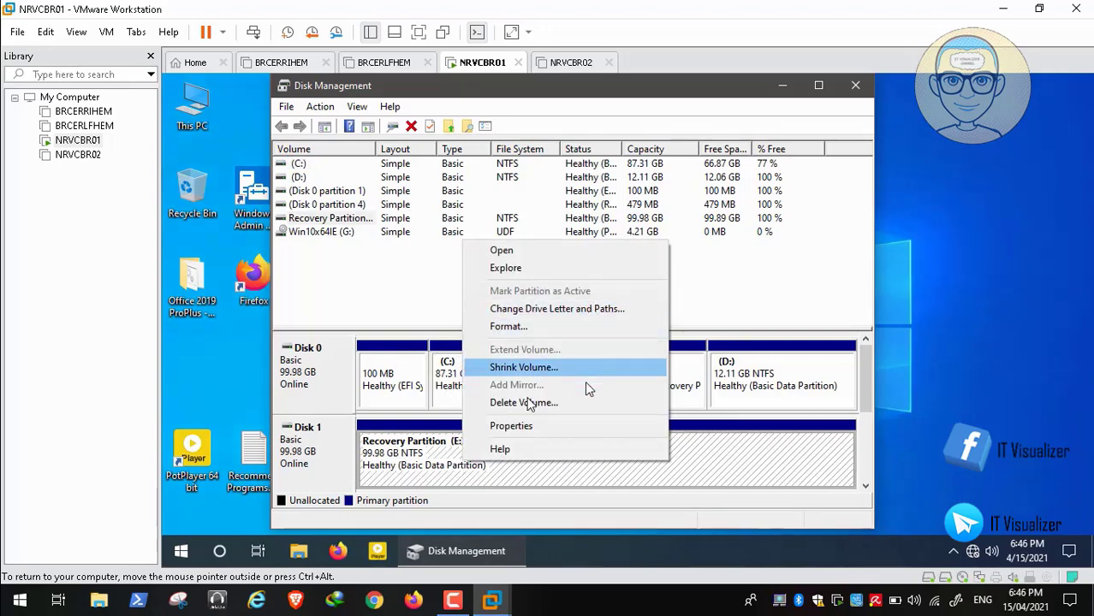
{"action": "left_click", "coordinate": [587, 404]}
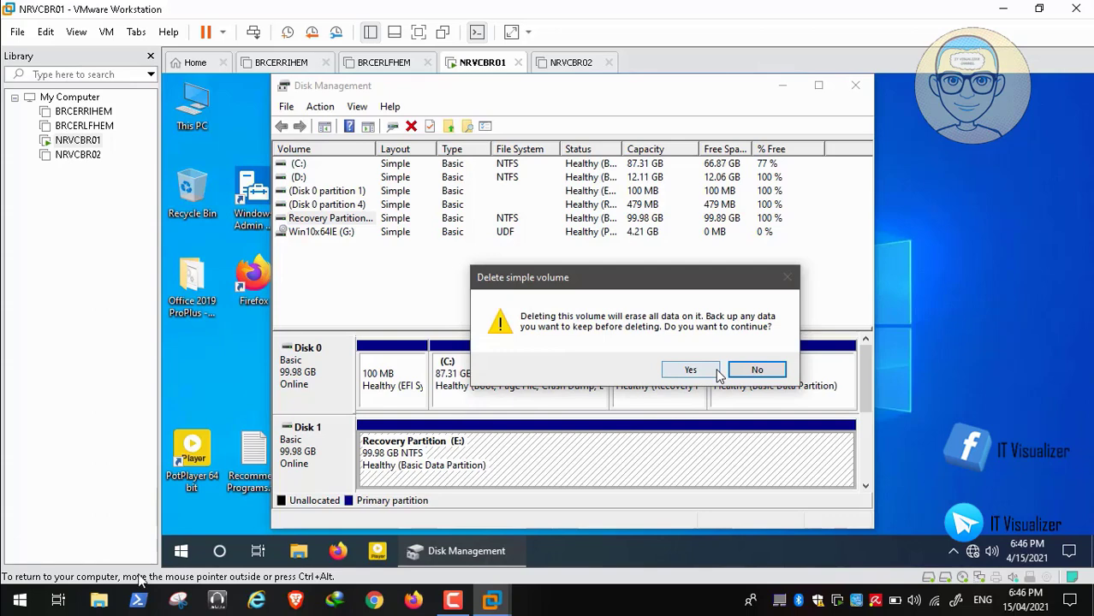
{"action": "mouse_move", "coordinate": [64, 585]}
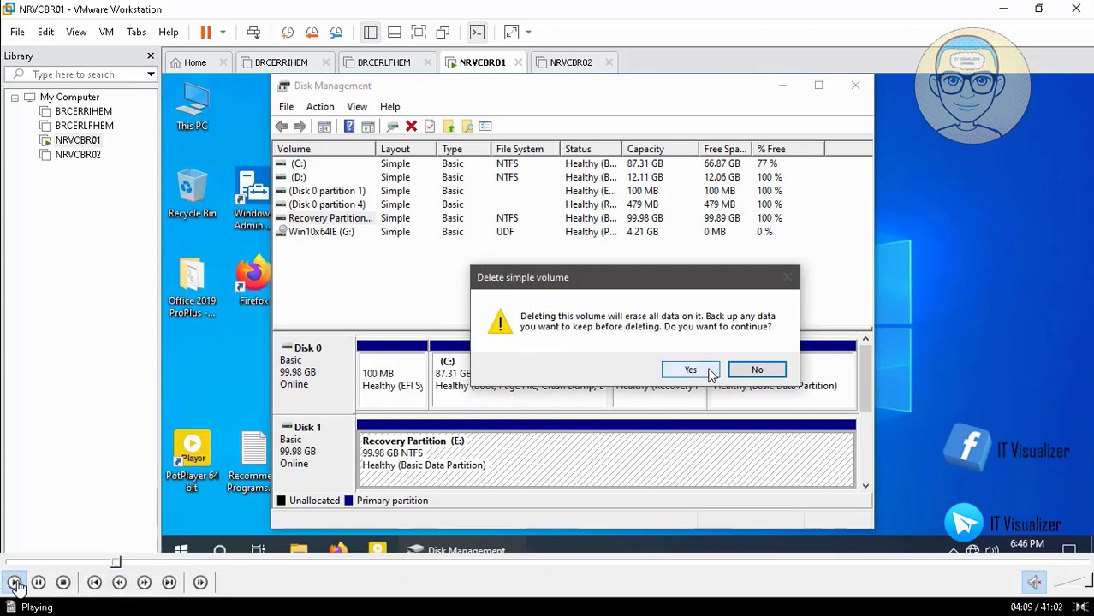
{"action": "left_click", "coordinate": [717, 371]}
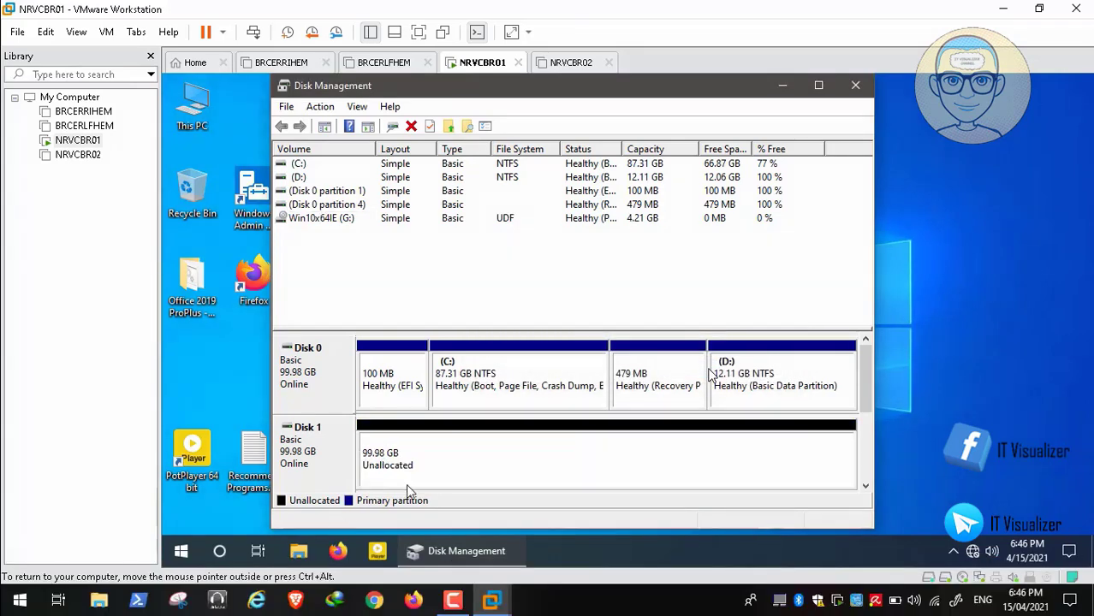
Create a new 20000 MB simple volume on Disk 1's unallocated space with drive letter E.
{"action": "right_click", "coordinate": [489, 463]}
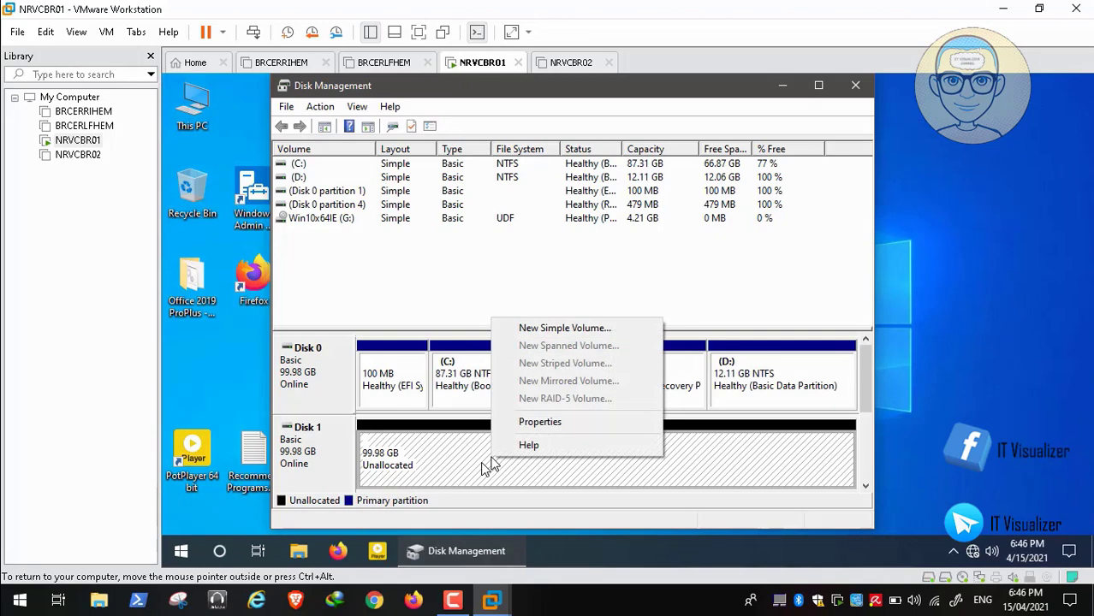
{"action": "left_click", "coordinate": [593, 327]}
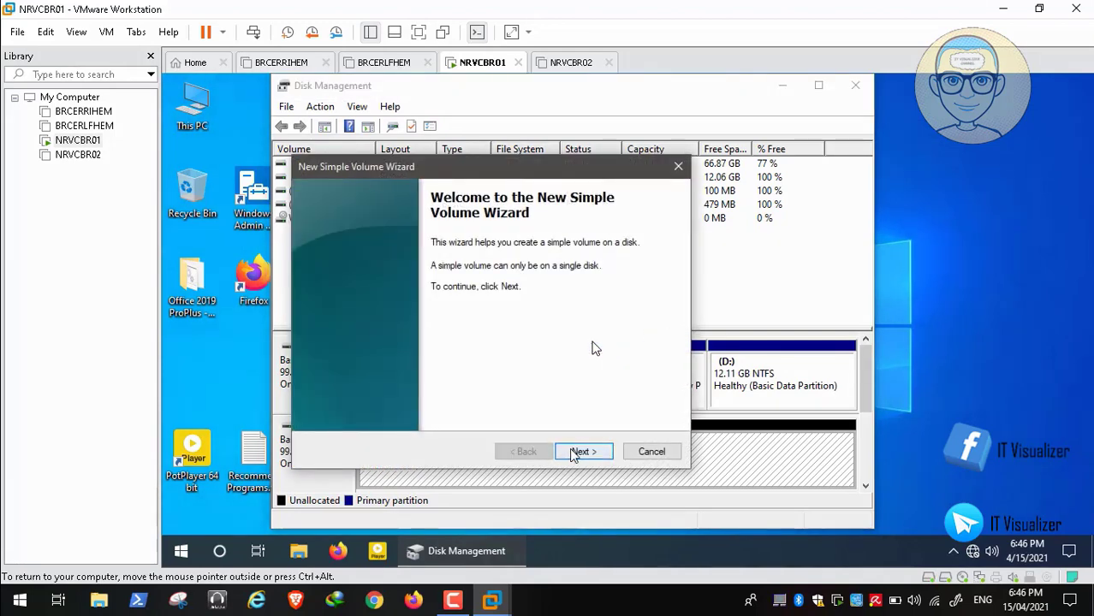
{"action": "left_click", "coordinate": [579, 451]}
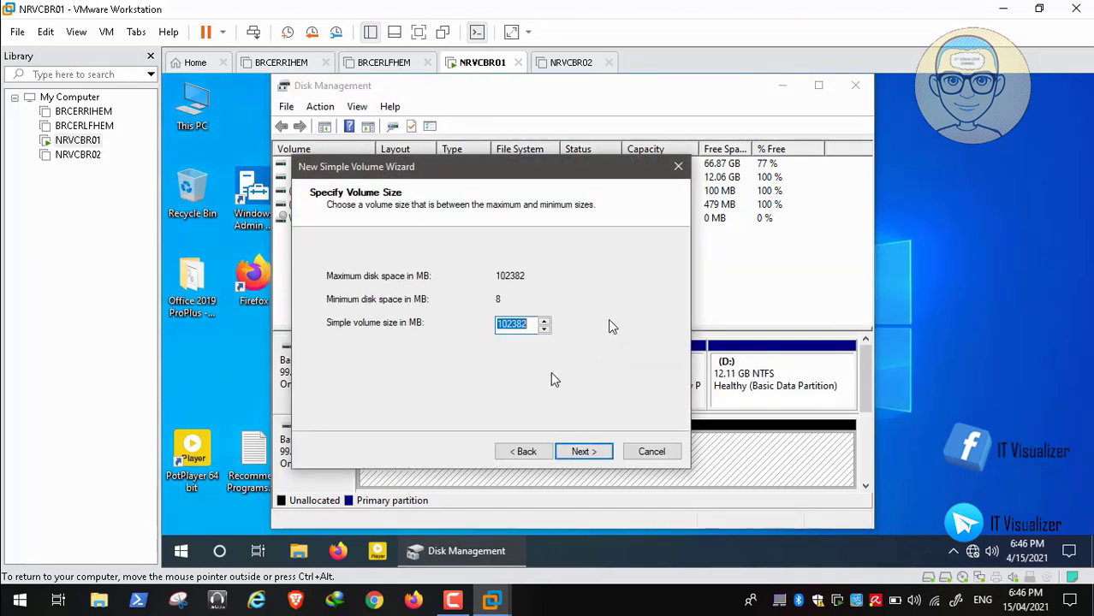
{"action": "key", "text": "BackSpace"}
{"action": "type", "text": "200000"}
{"action": "key", "text": "BackSpace"}
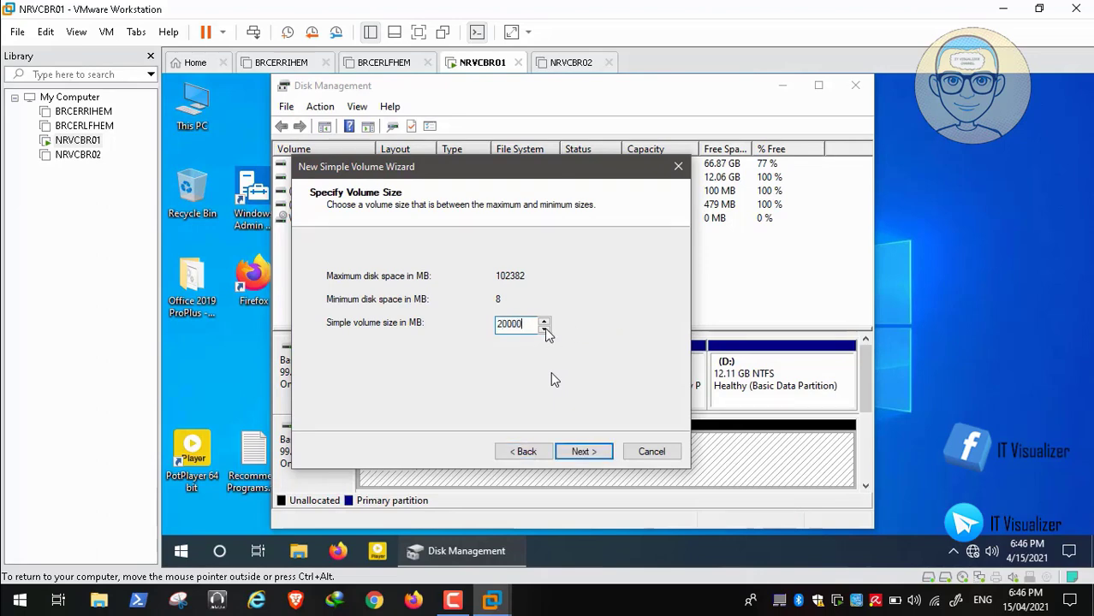
{"action": "left_click", "coordinate": [585, 452]}
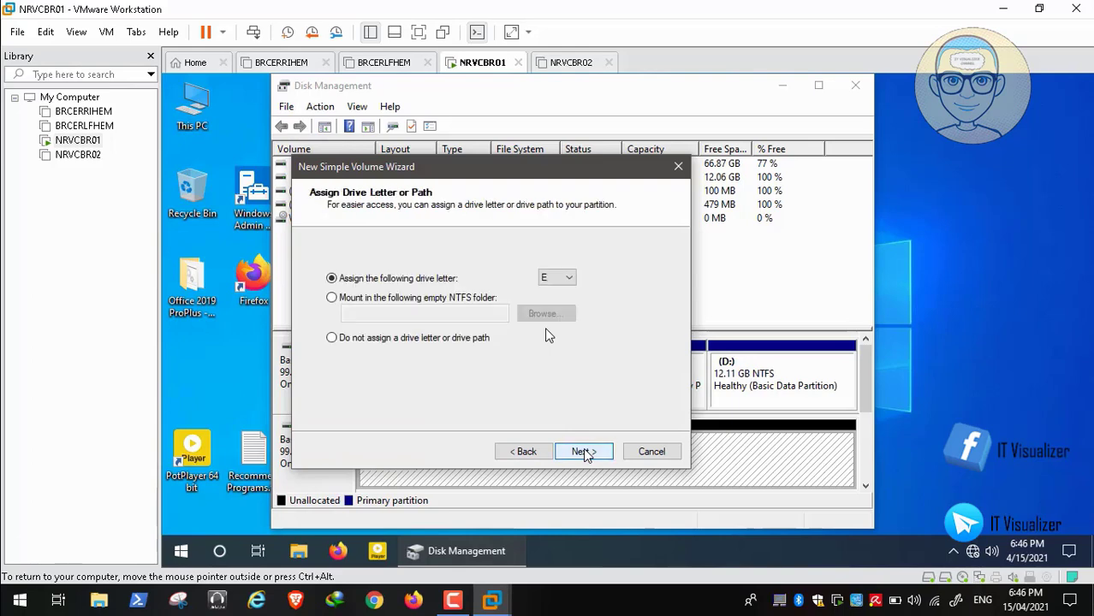
{"action": "left_click", "coordinate": [585, 452]}
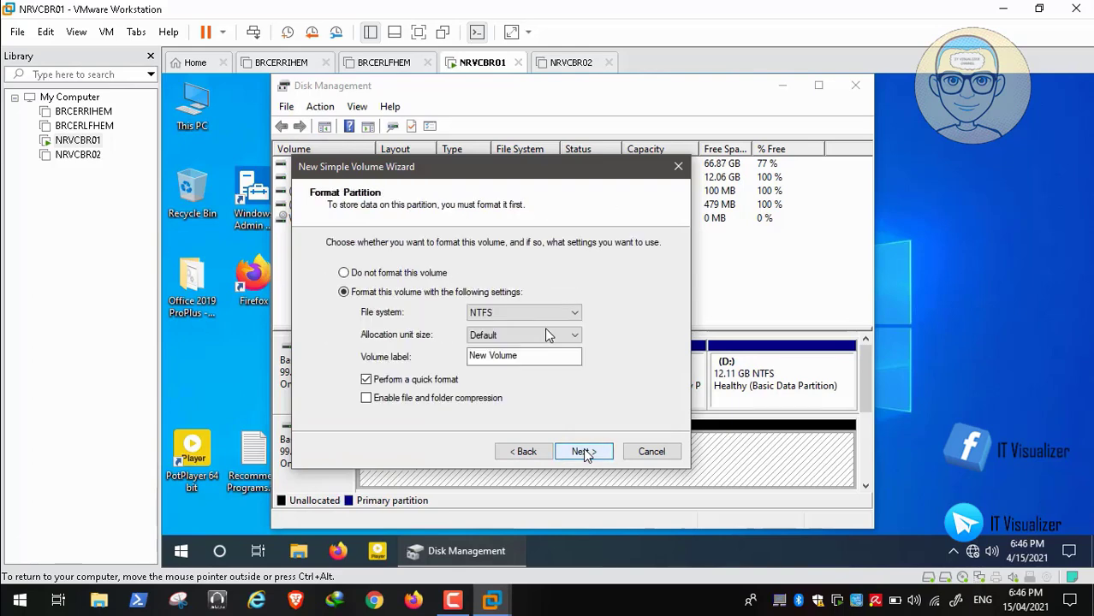
Label the new volume Recovery and switch to the host desktop.
{"action": "left_click", "coordinate": [519, 356]}
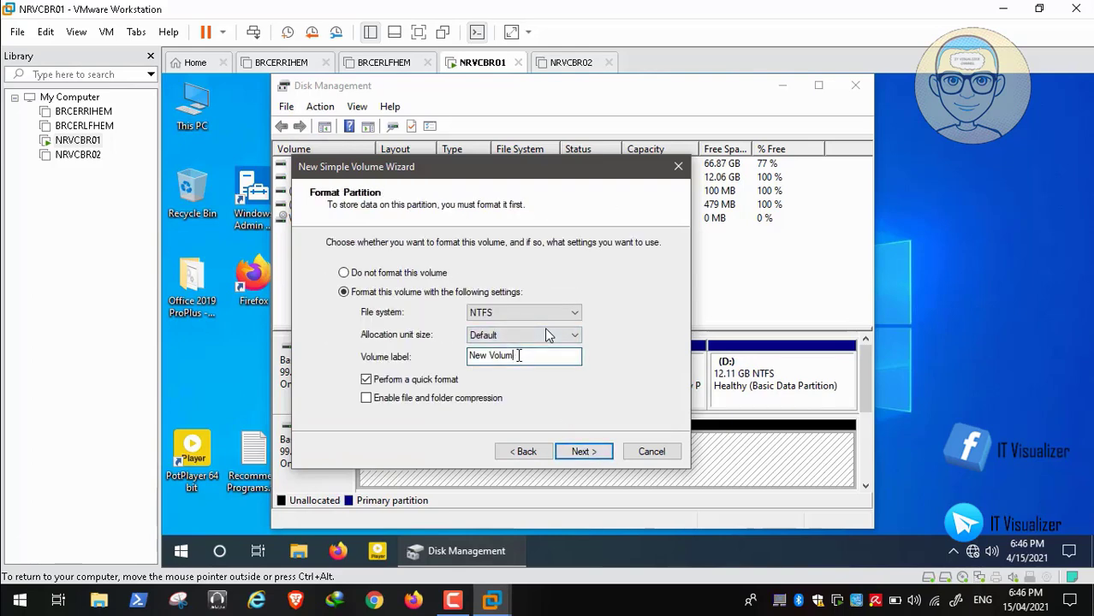
{"action": "key", "text": "BackSpace"}
{"action": "key", "text": "BackSpace"}
{"action": "key", "text": "BackSpace"}
{"action": "key", "text": "BackSpace"}
{"action": "key", "text": "BackSpace"}
{"action": "key", "text": "BackSpace"}
{"action": "key", "text": "BackSpace"}
{"action": "key", "text": "BackSpace"}
{"action": "key", "text": "BackSpace"}
{"action": "key", "text": "BackSpace"}
{"action": "type", "text": "Recovery"}
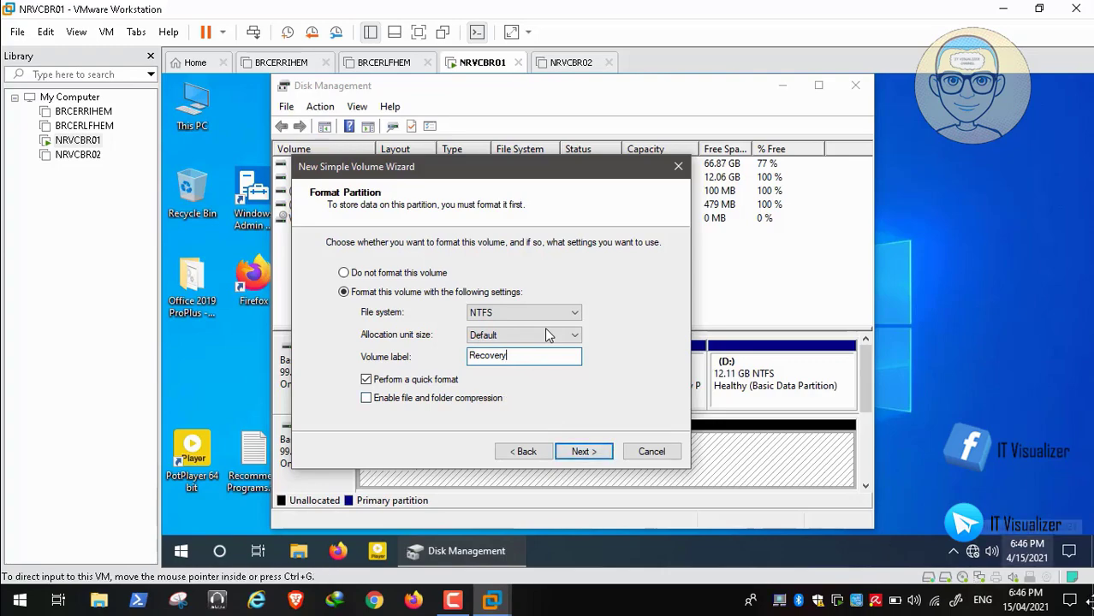
{"action": "key", "text": "super+d"}
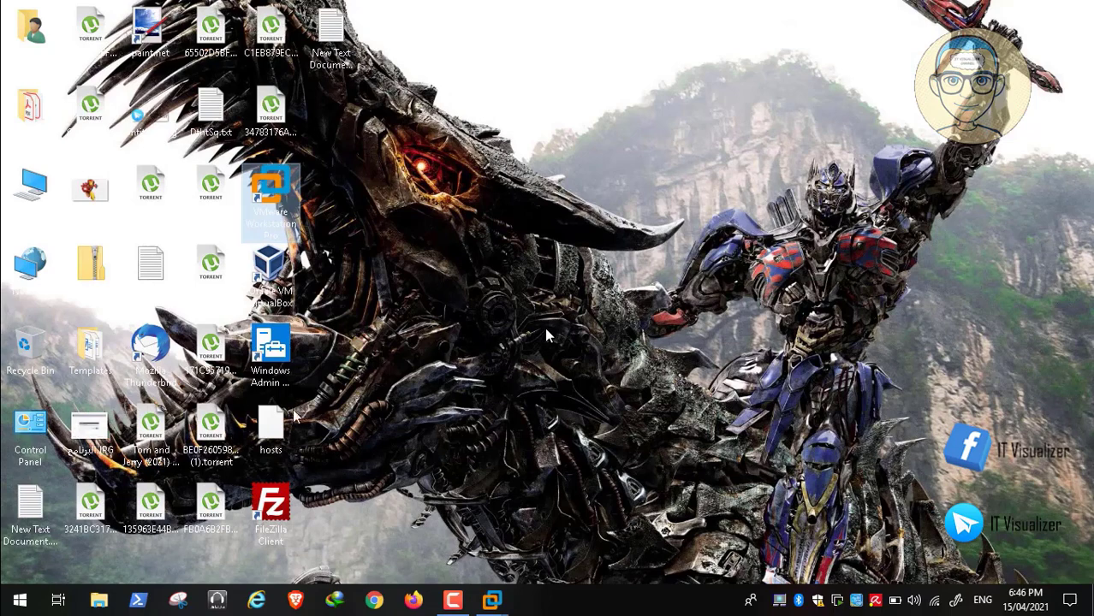
Browse to Data (D:) > ADToolsCollection > COVID-19 and open 'Custom image as reset image 10 3.pdf'.
{"action": "left_click", "coordinate": [34, 185]}
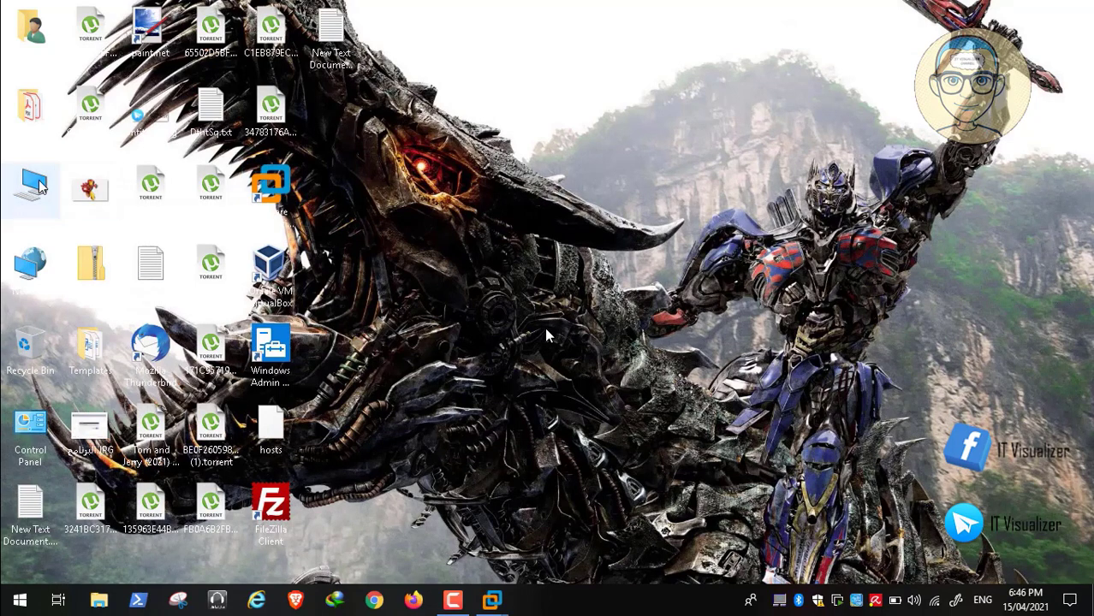
{"action": "double_click", "coordinate": [34, 185]}
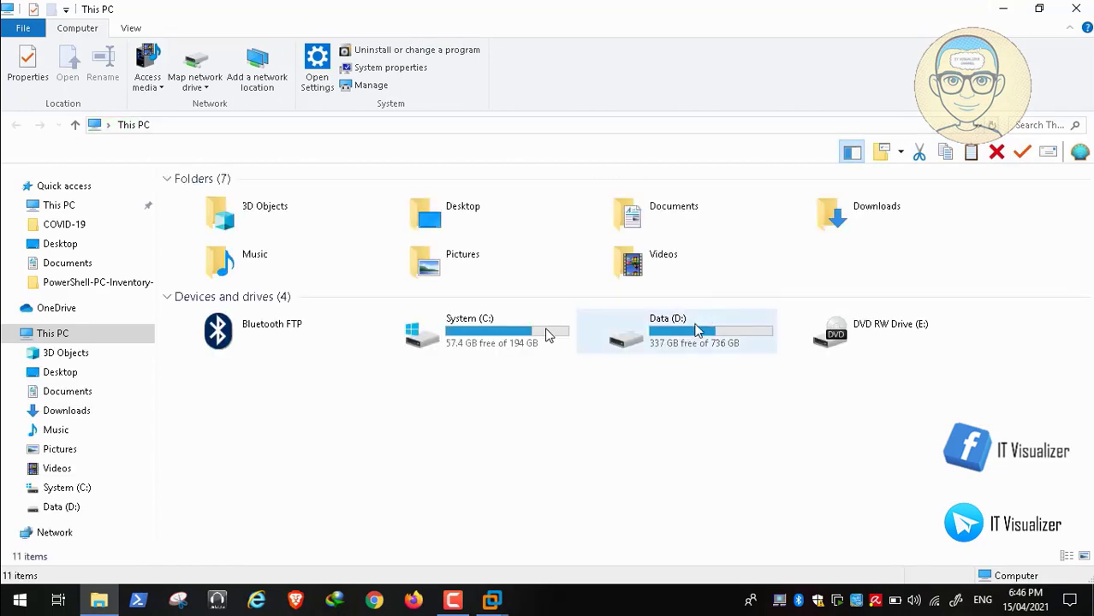
{"action": "double_click", "coordinate": [696, 330]}
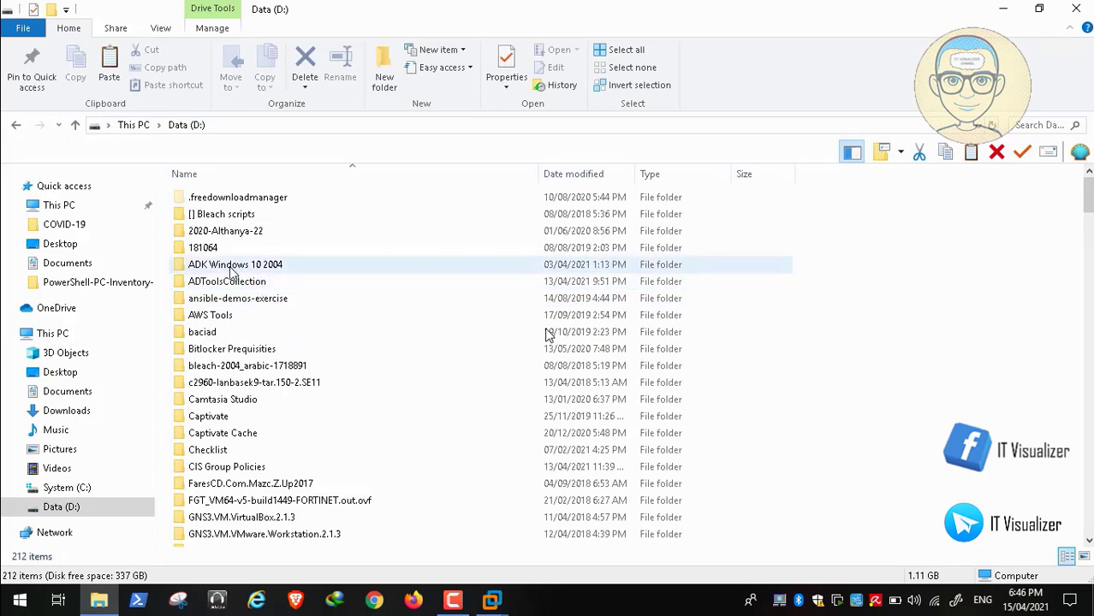
{"action": "double_click", "coordinate": [229, 284]}
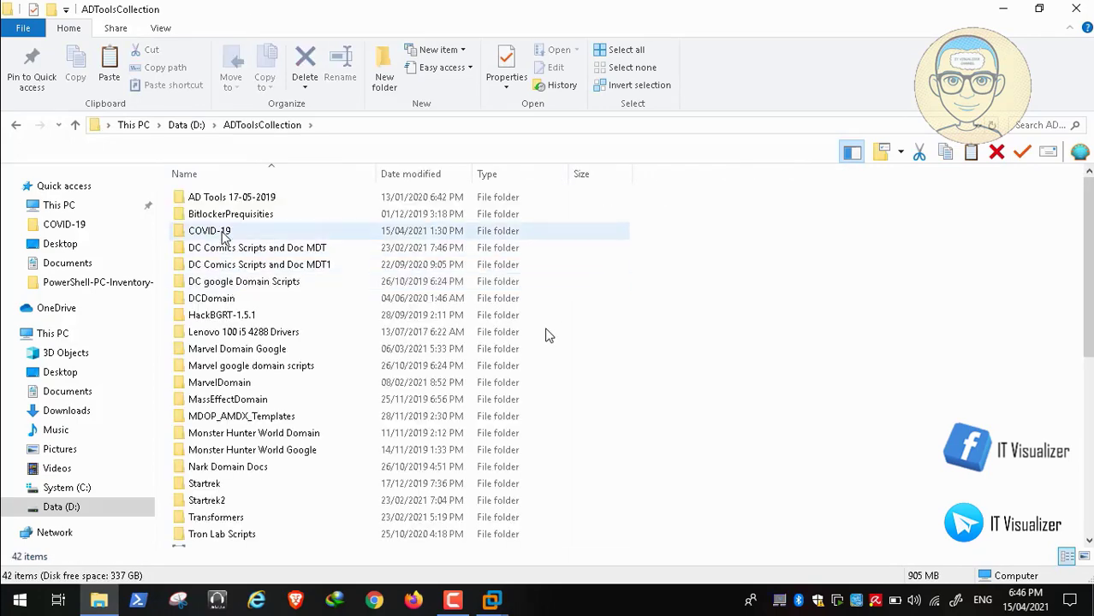
{"action": "double_click", "coordinate": [225, 234]}
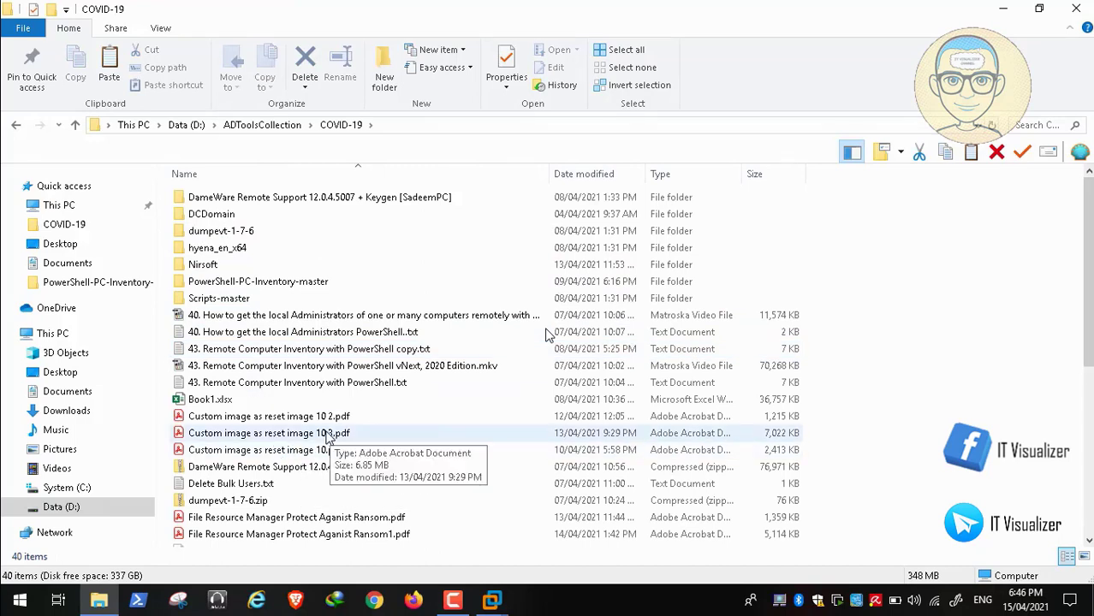
{"action": "left_click", "coordinate": [323, 435]}
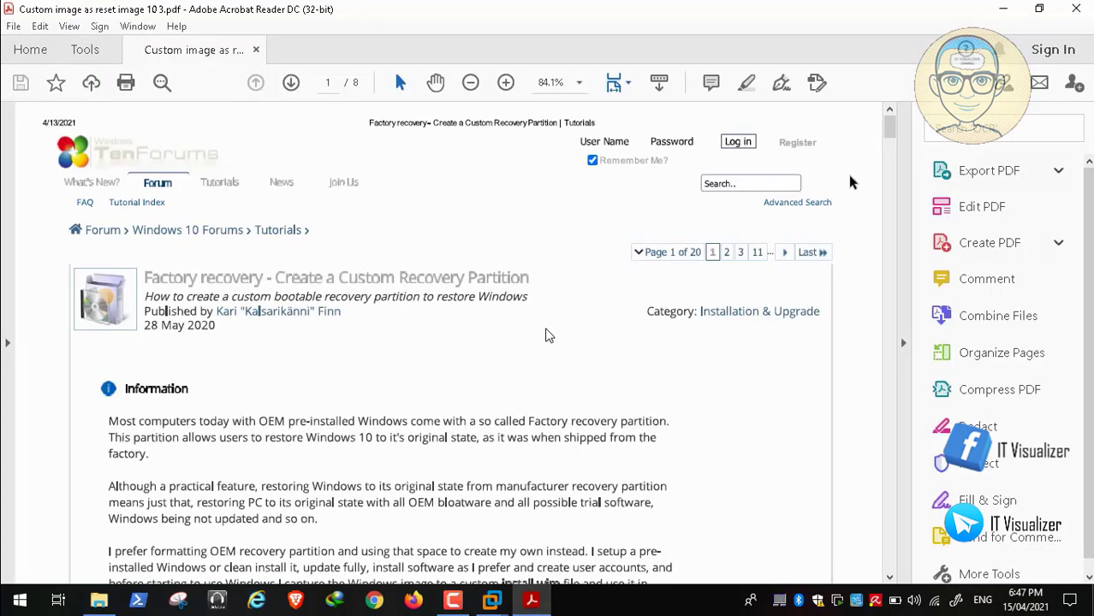
Scroll the guide to Part Two 'Prepare Recovery partition', then minimize Acrobat Reader.
{"action": "left_click_drag", "start_coordinate": [887, 131], "coordinate": [888, 284]}
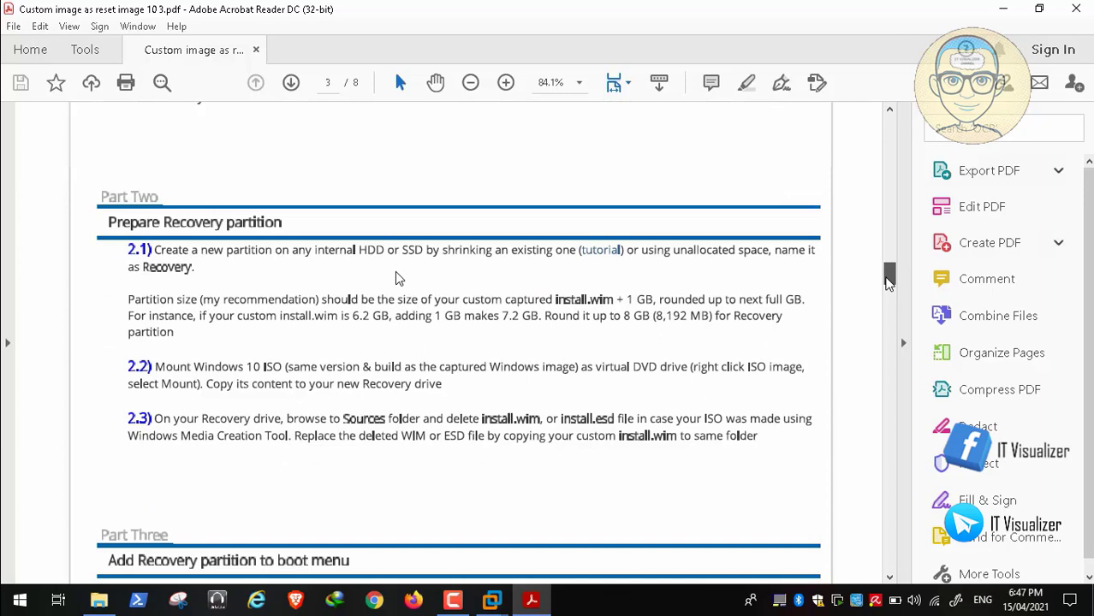
{"action": "left_click_drag", "start_coordinate": [888, 285], "coordinate": [889, 285]}
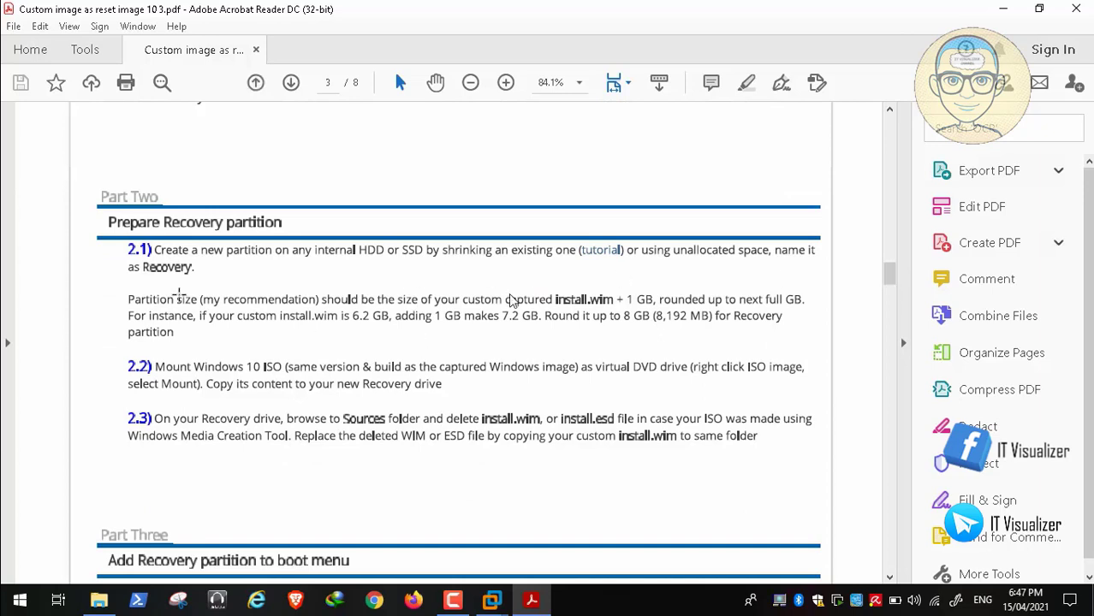
{"action": "left_click", "coordinate": [1006, 9]}
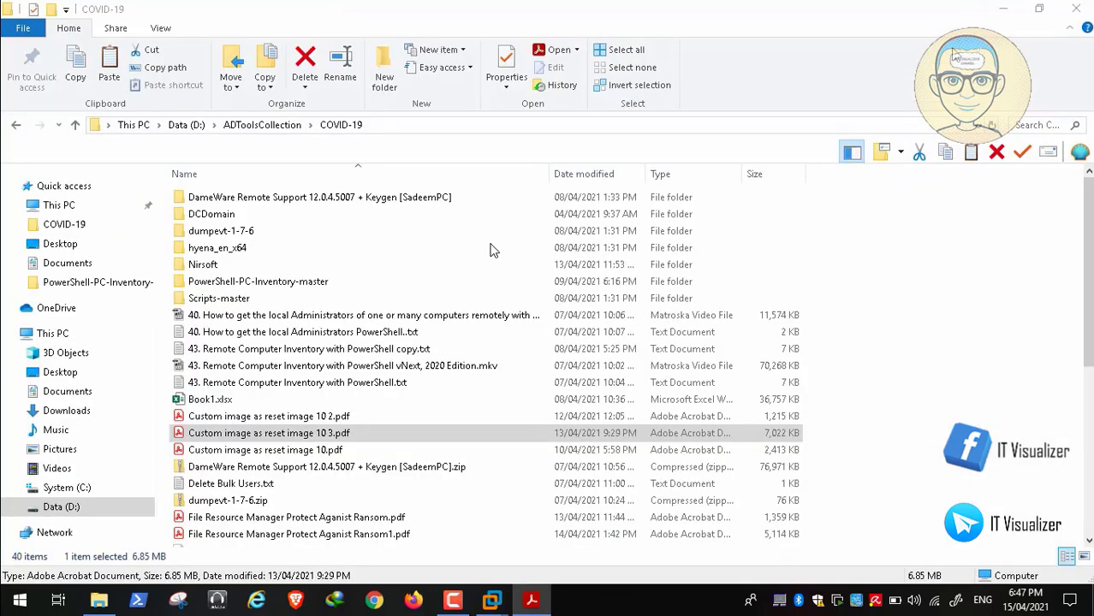
Return to NRVCBR01 and finish the wizard, creating the 19.53 GB NTFS Recovery (E:) volume.
{"action": "left_click", "coordinate": [1080, 9]}
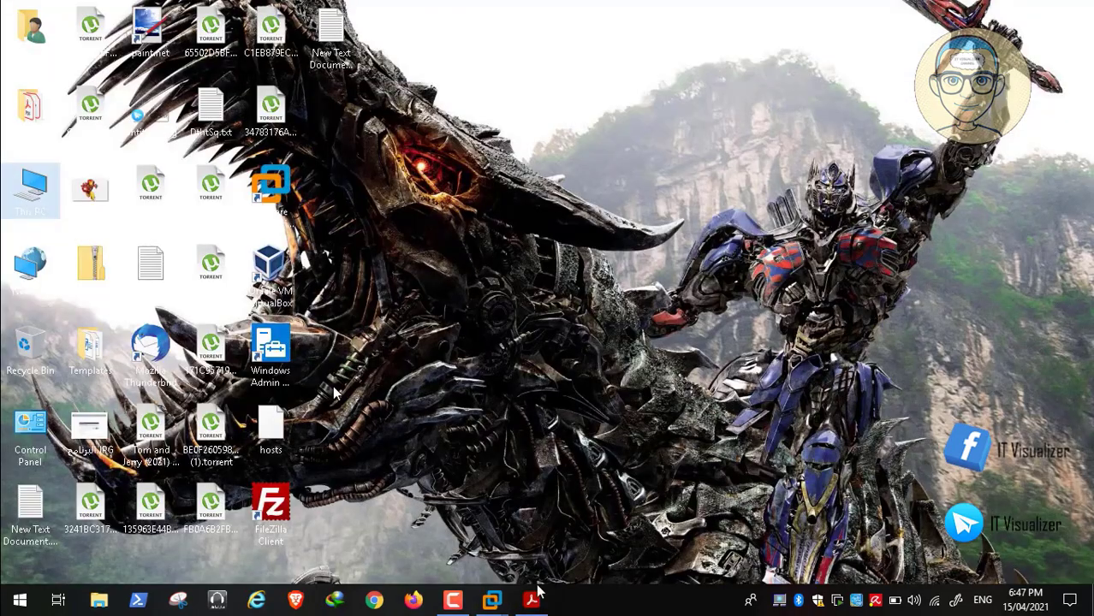
{"action": "mouse_move", "coordinate": [494, 599]}
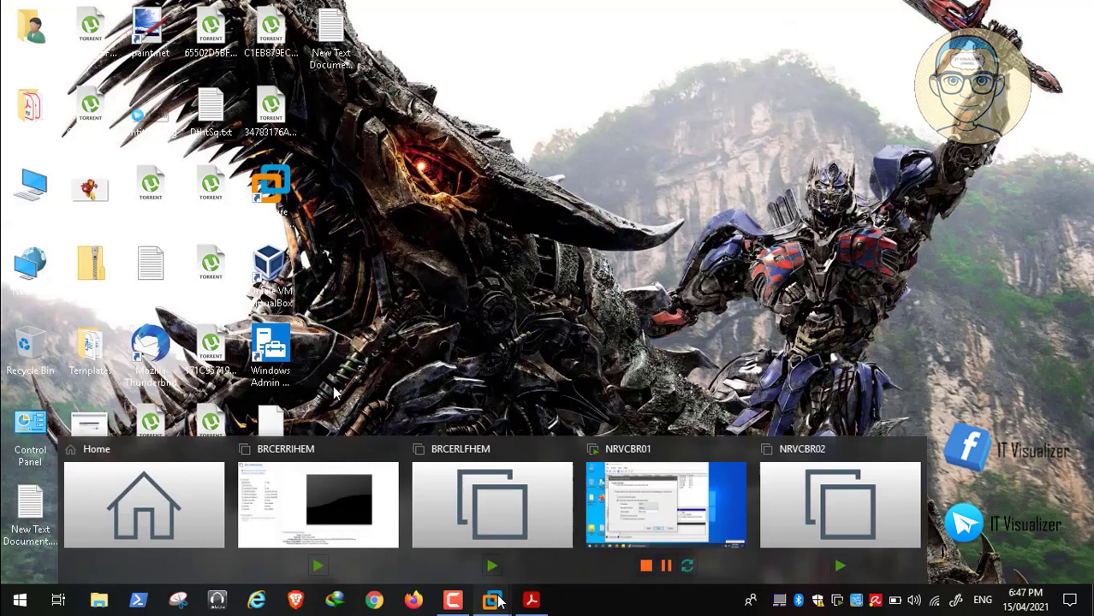
{"action": "left_click", "coordinate": [641, 512]}
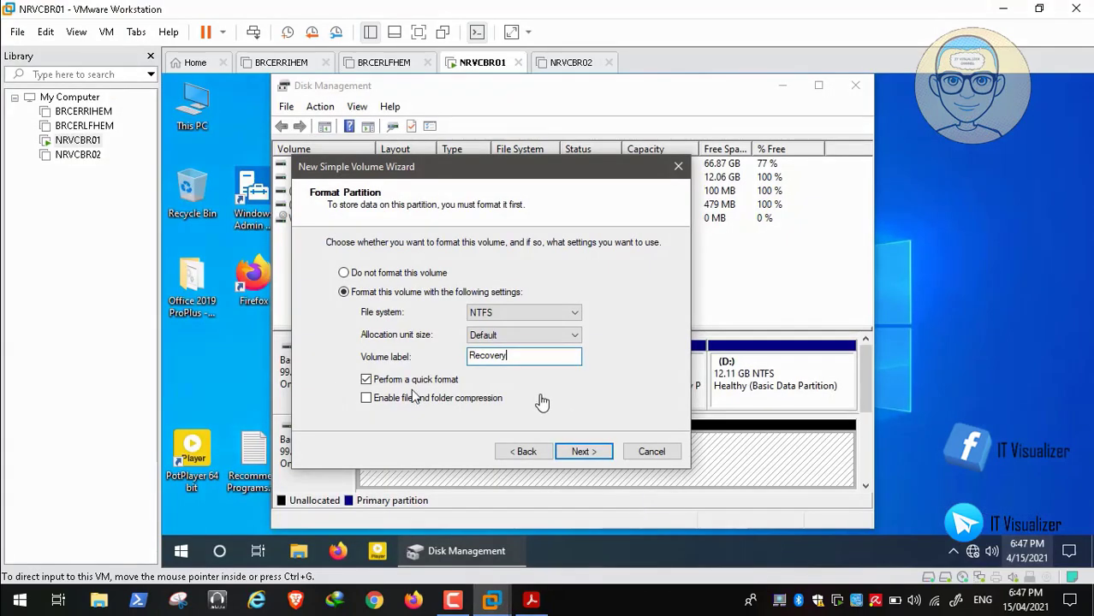
{"action": "left_click", "coordinate": [580, 453]}
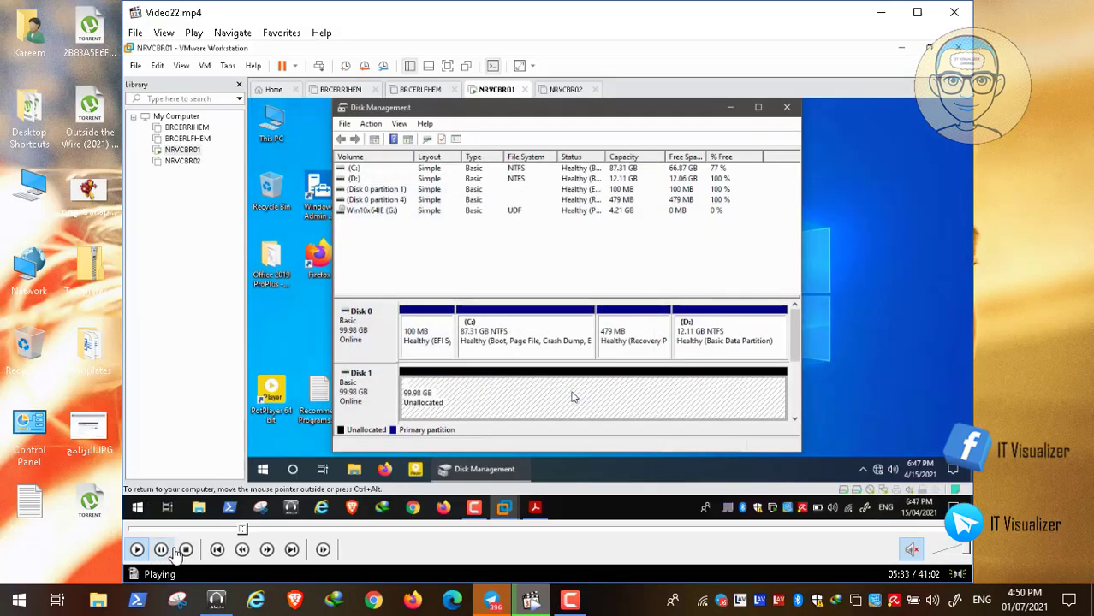
{"action": "left_click", "coordinate": [161, 550]}
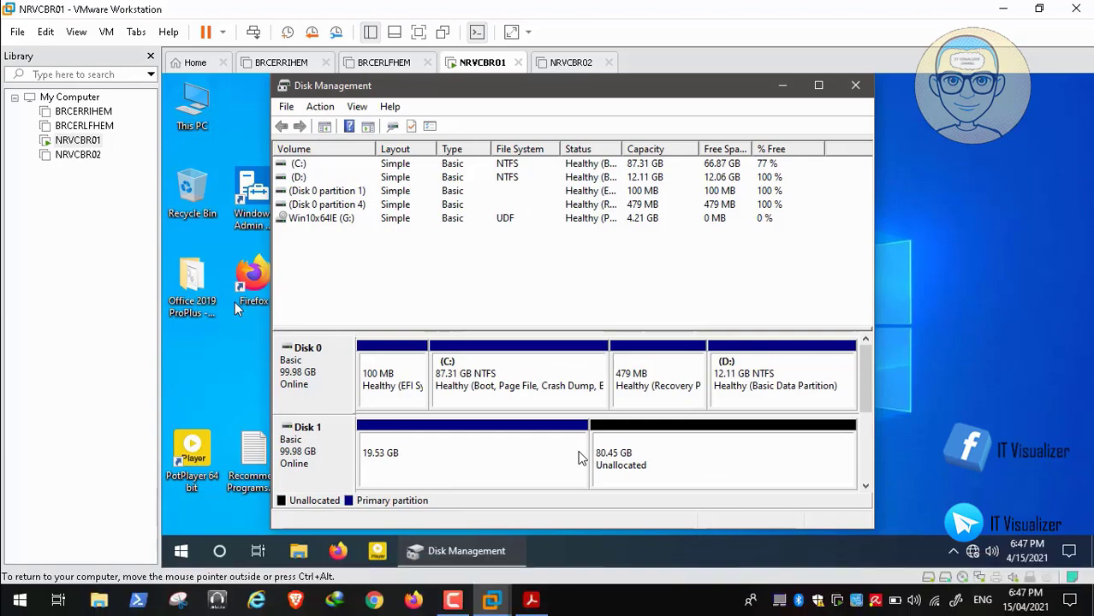
{"action": "left_click", "coordinate": [648, 464]}
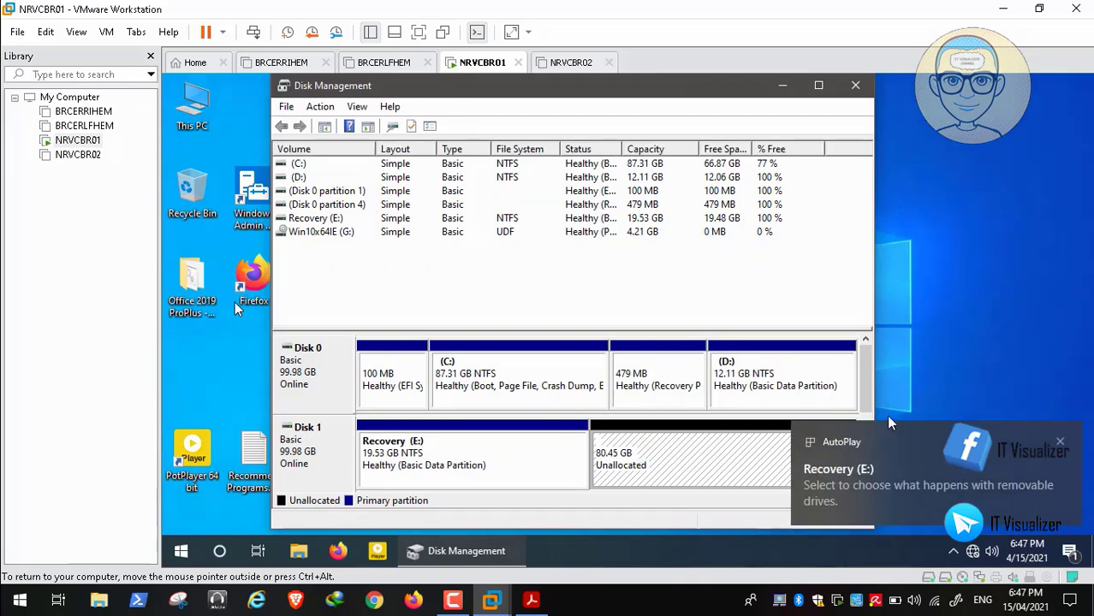
{"action": "left_click", "coordinate": [1061, 443]}
Create a full-size 82382 MB NTFS simple volume on the unallocated space, drive F, labelled 'Data'.
{"action": "right_click", "coordinate": [724, 446]}
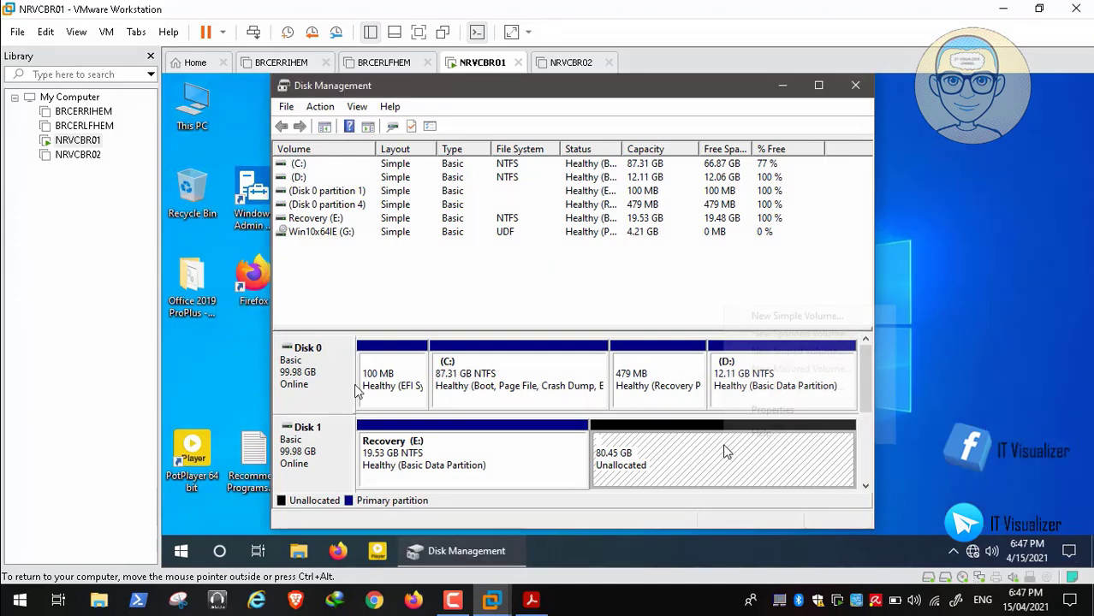
{"action": "left_click", "coordinate": [800, 315]}
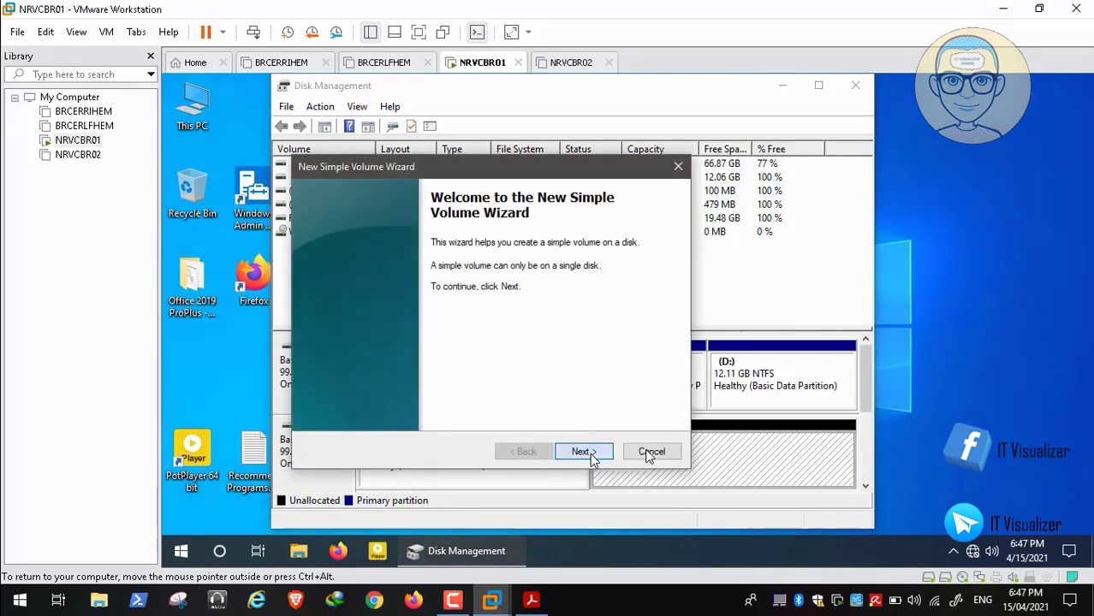
{"action": "left_click", "coordinate": [584, 452]}
{"action": "left_click", "coordinate": [584, 452]}
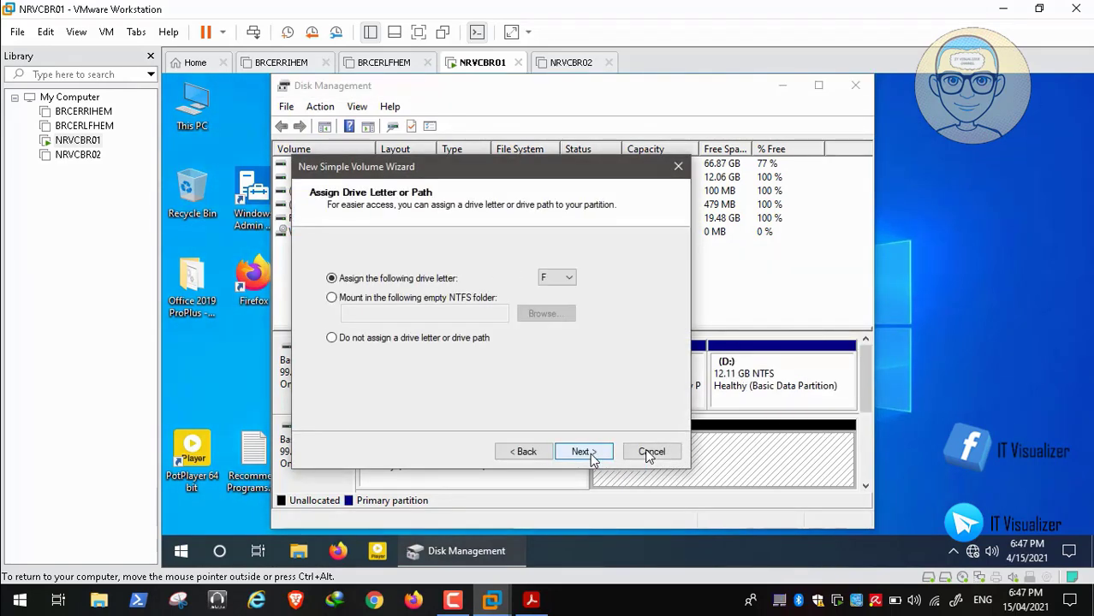
{"action": "left_click", "coordinate": [594, 456]}
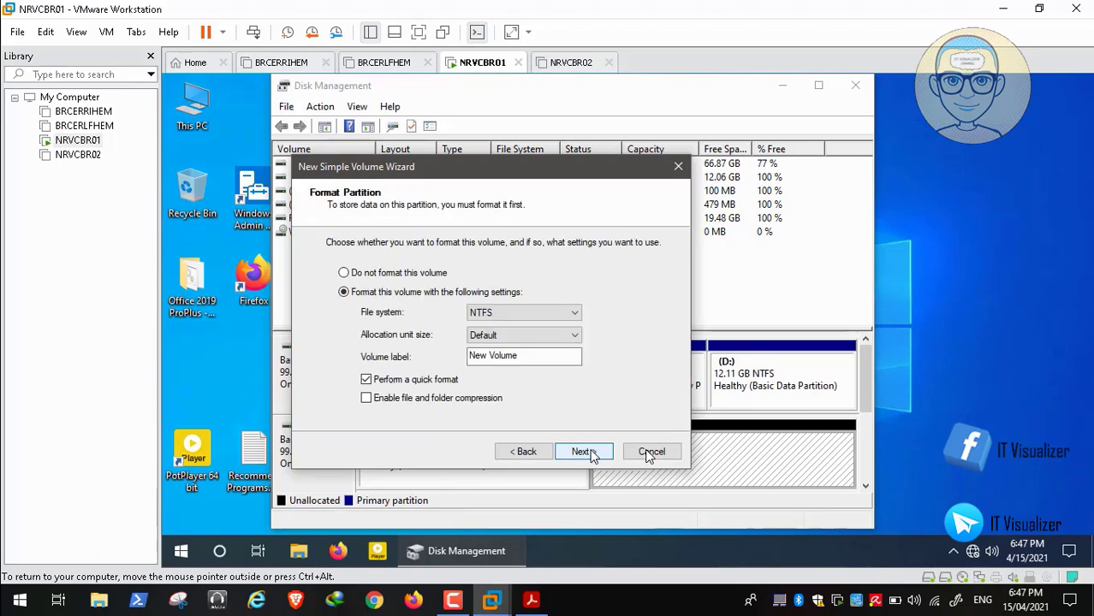
{"action": "left_click", "coordinate": [550, 358]}
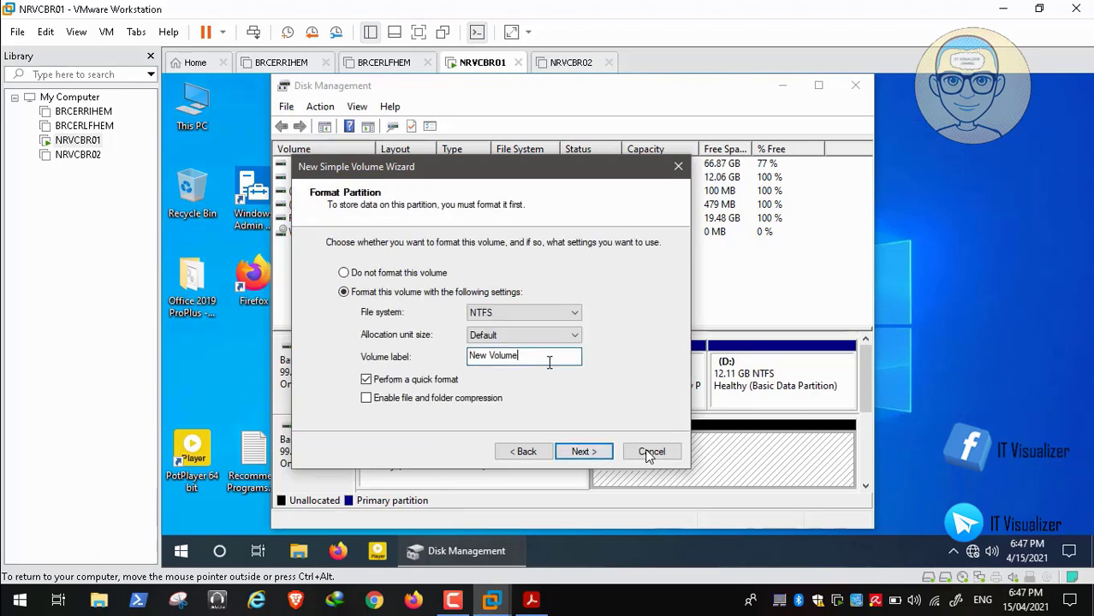
{"action": "type", "text": "Data"}
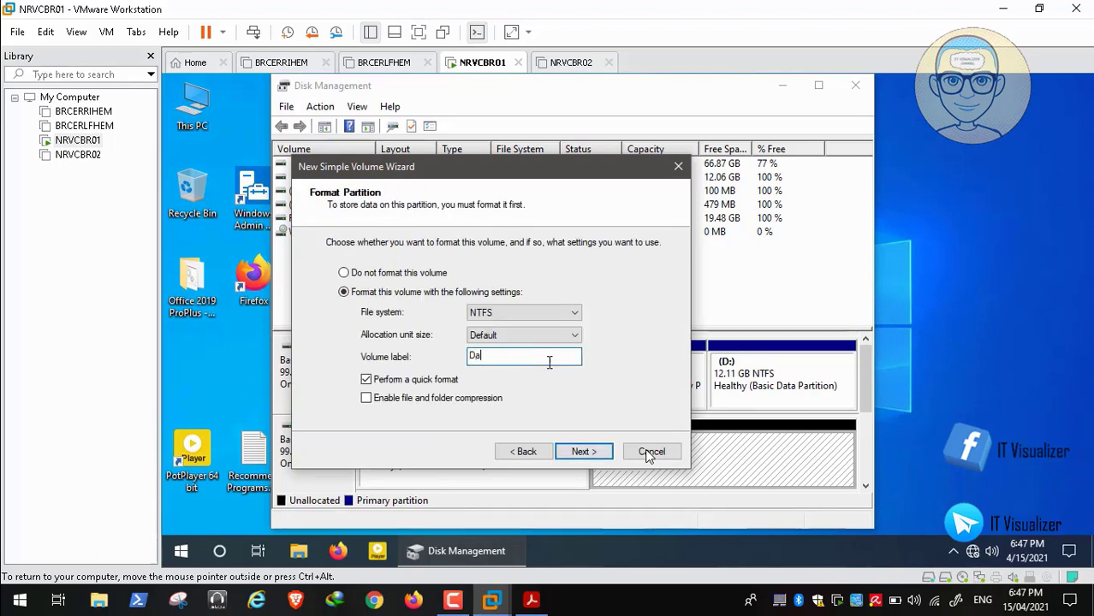
{"action": "left_click", "coordinate": [582, 452]}
{"action": "left_click", "coordinate": [582, 452]}
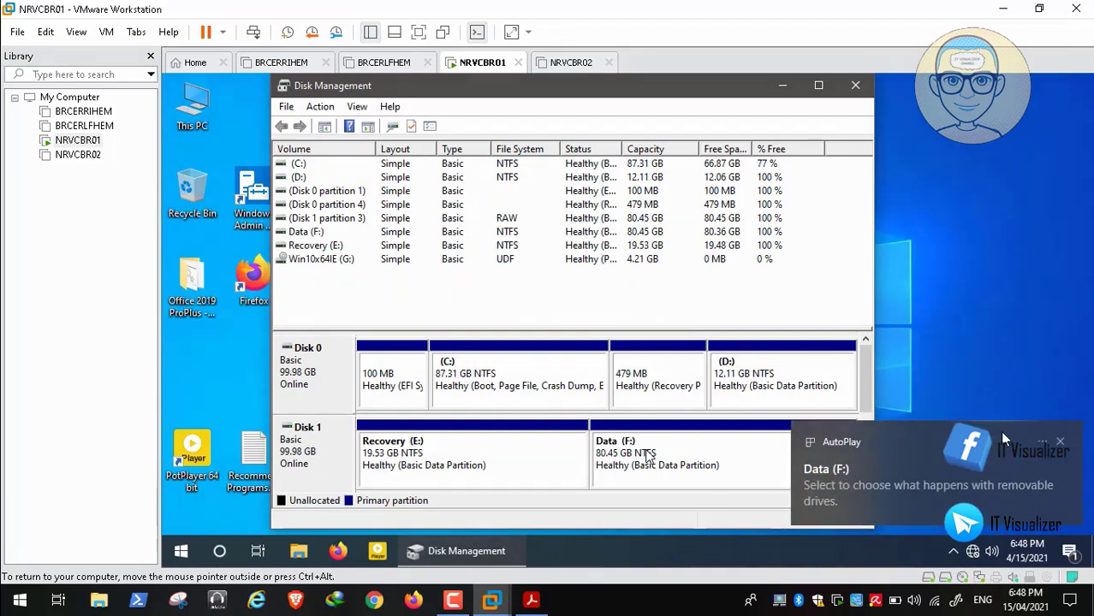
{"action": "left_click", "coordinate": [1059, 445]}
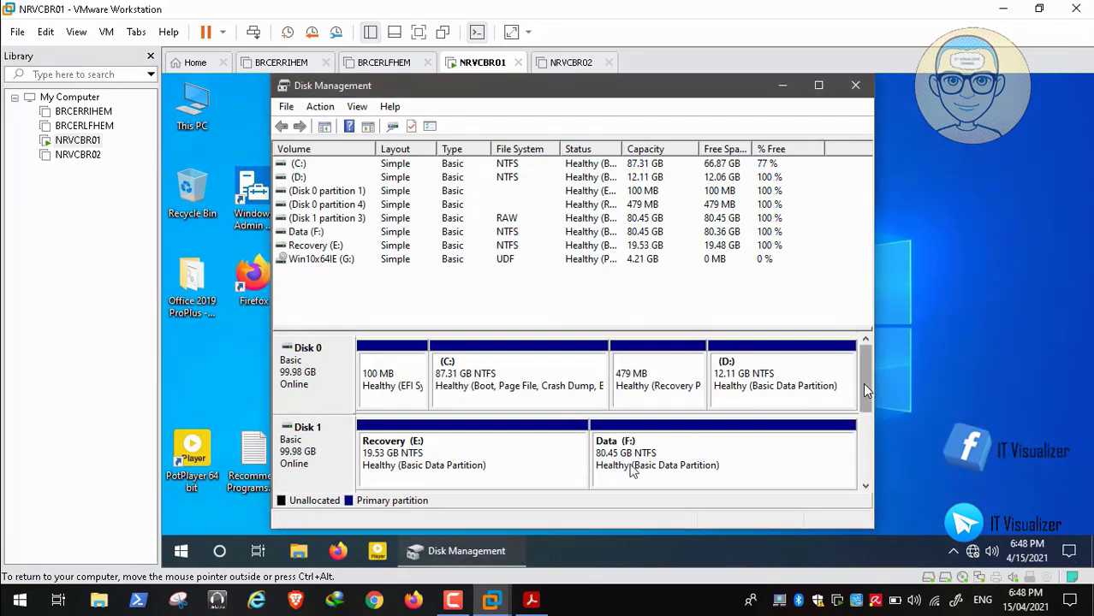
Scroll Disk Management down to Disk 1 and the Win10x64IE (G:) disc and bring up its menu.
{"action": "left_click_drag", "start_coordinate": [862, 383], "coordinate": [867, 354]}
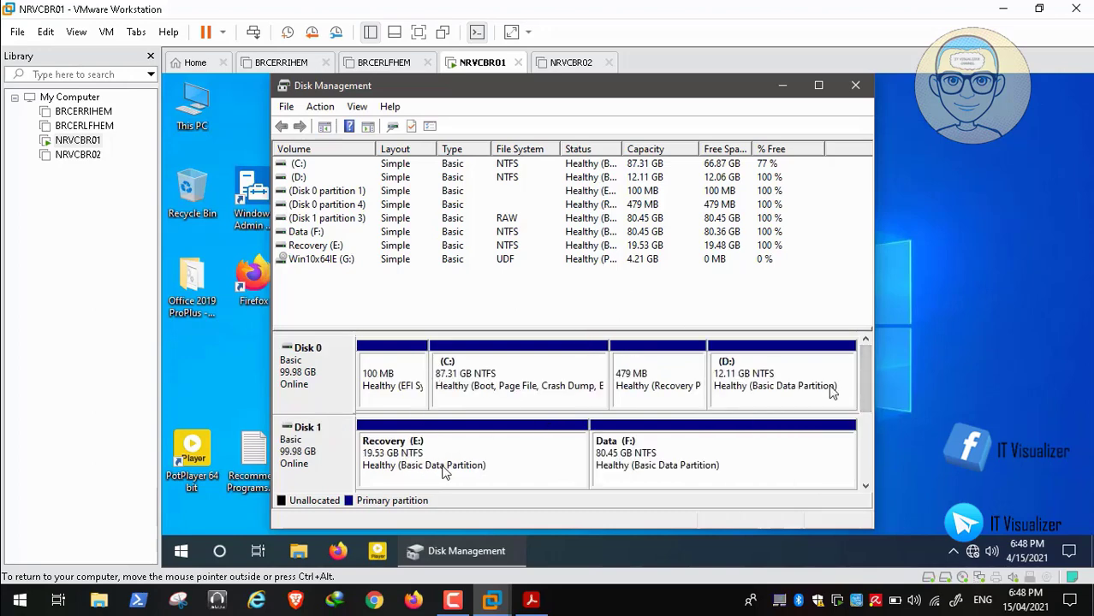
{"action": "left_click", "coordinate": [863, 426]}
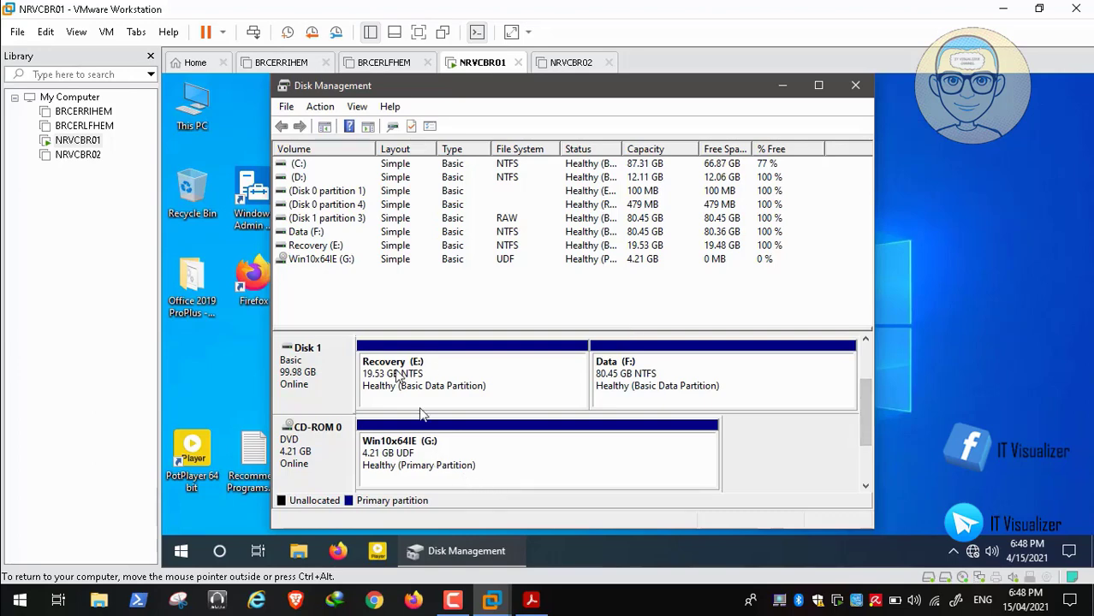
{"action": "right_click", "coordinate": [419, 458]}
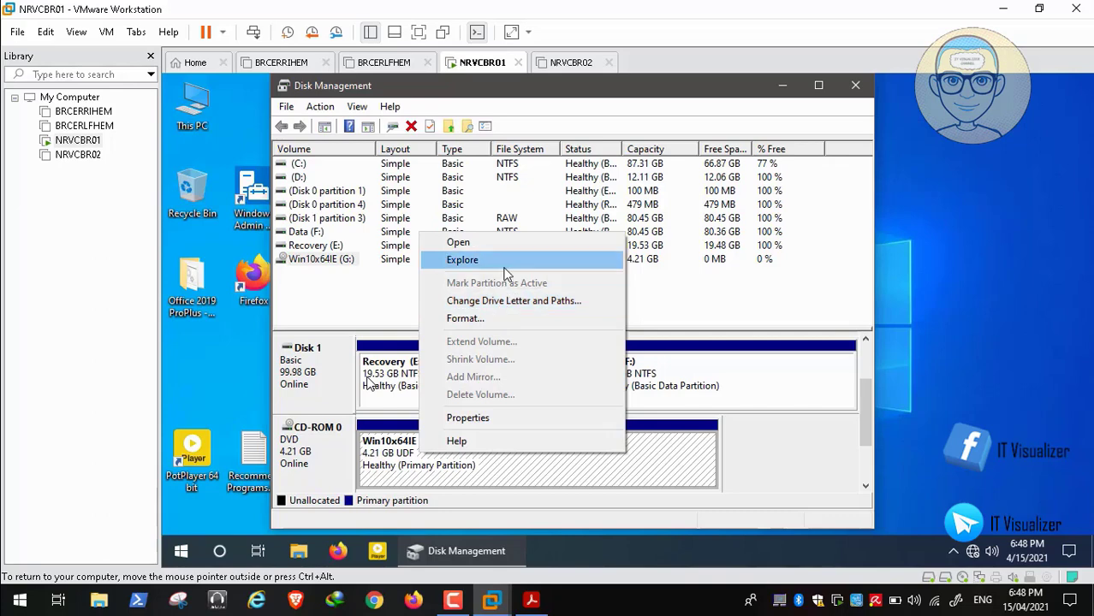
Show the Win10x64IE (G:) disc in a file window and copy the whole DVD drive.
{"action": "left_click", "coordinate": [513, 242]}
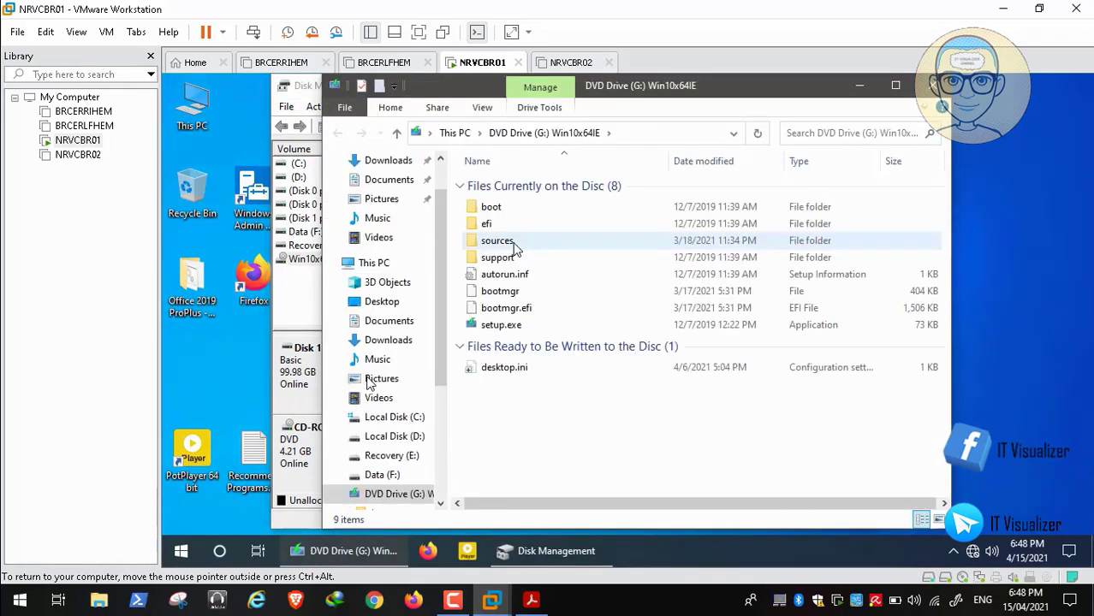
{"action": "left_click", "coordinate": [514, 212]}
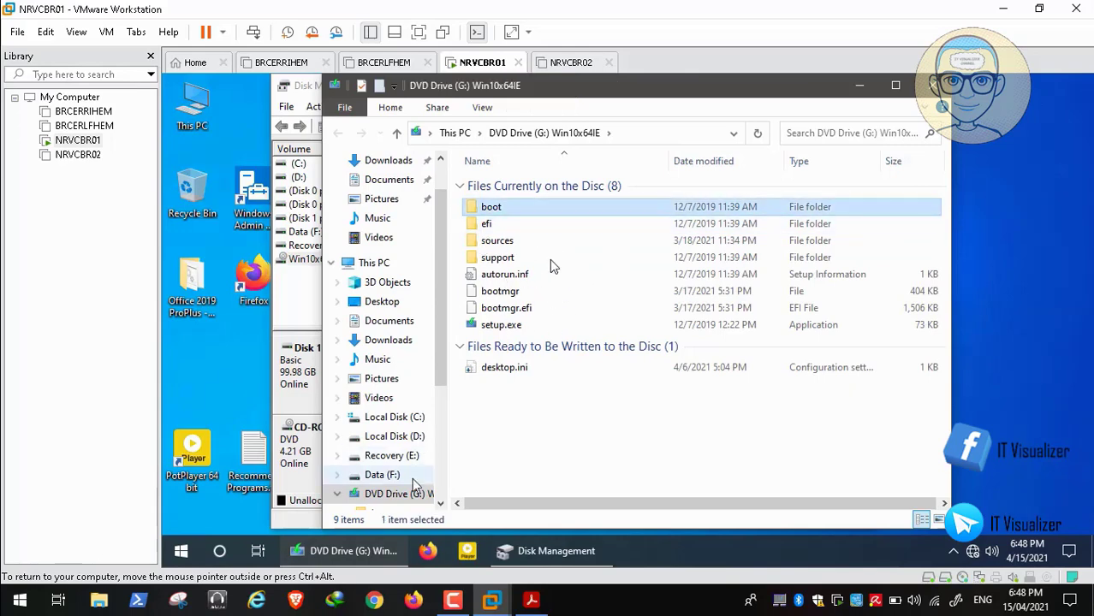
{"action": "left_click", "coordinate": [411, 495]}
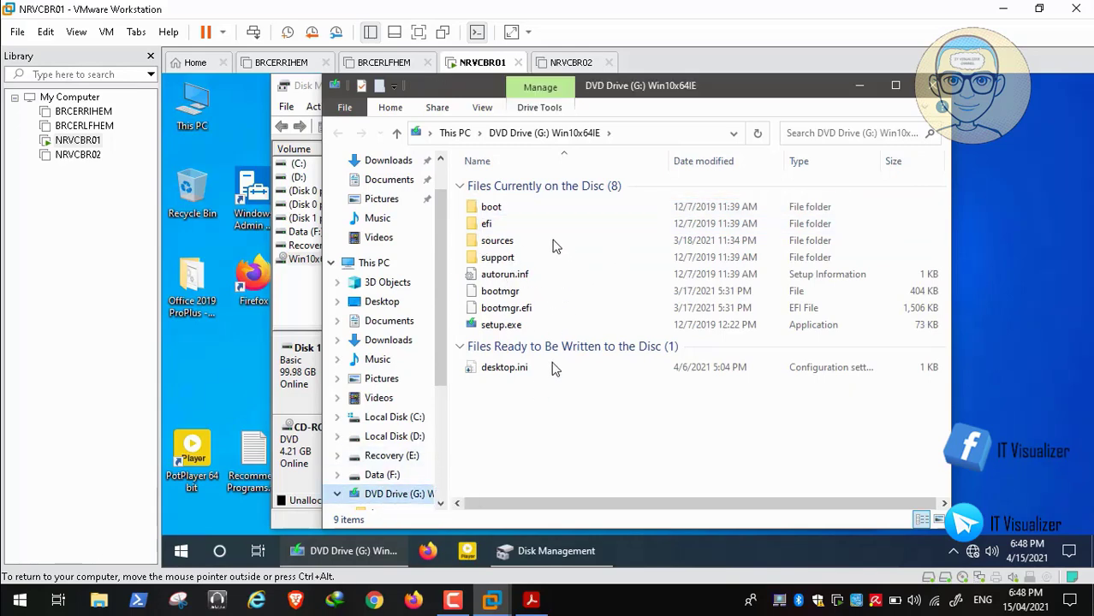
{"action": "left_click", "coordinate": [526, 213]}
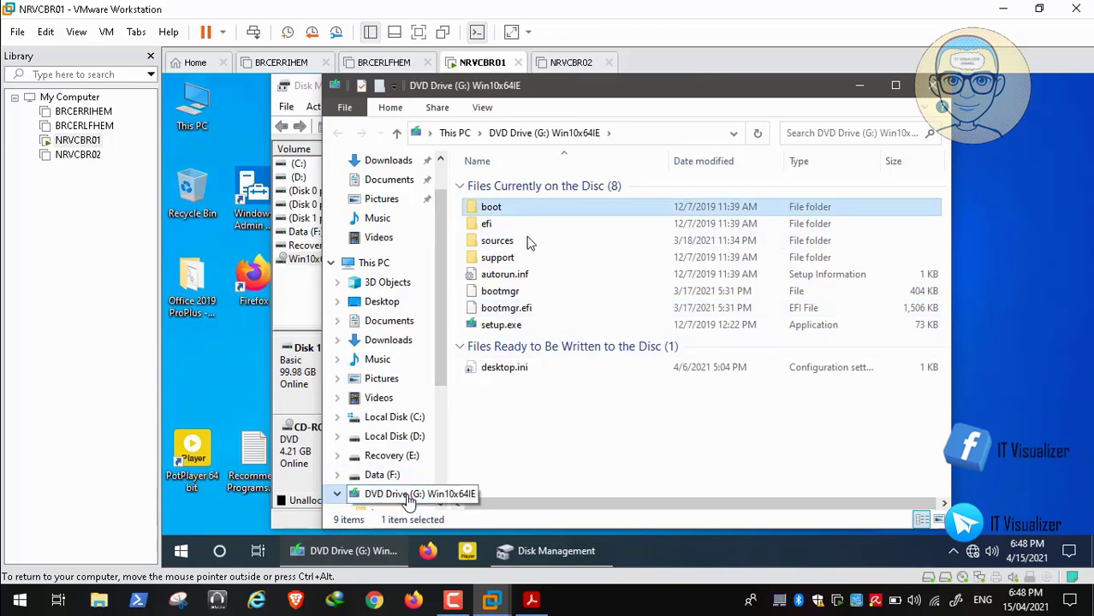
{"action": "left_click", "coordinate": [408, 496]}
{"action": "right_click", "coordinate": [408, 497]}
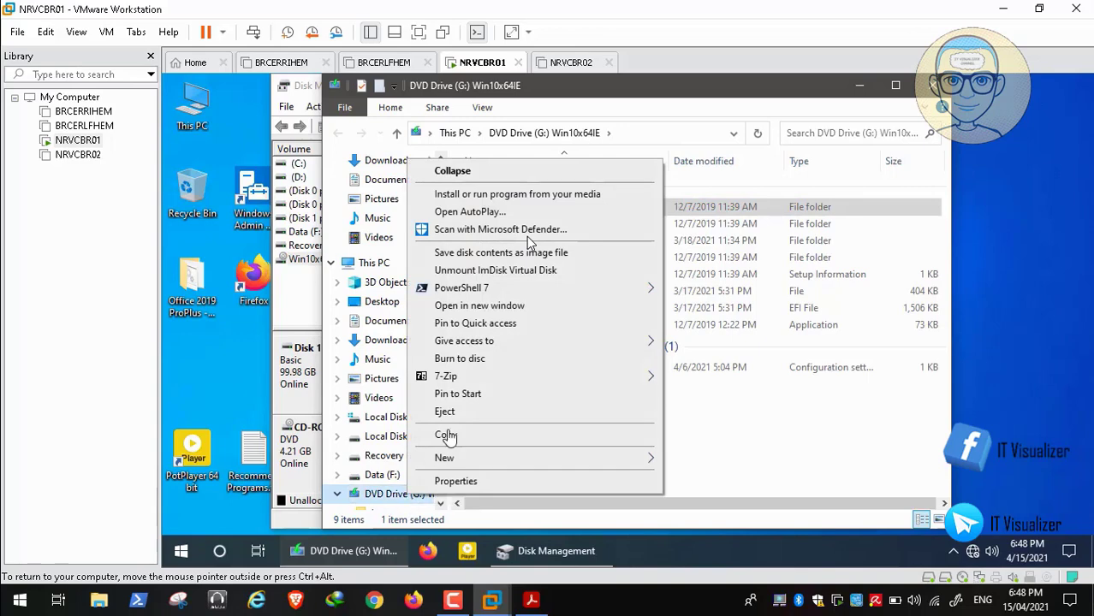
{"action": "left_click", "coordinate": [454, 436]}
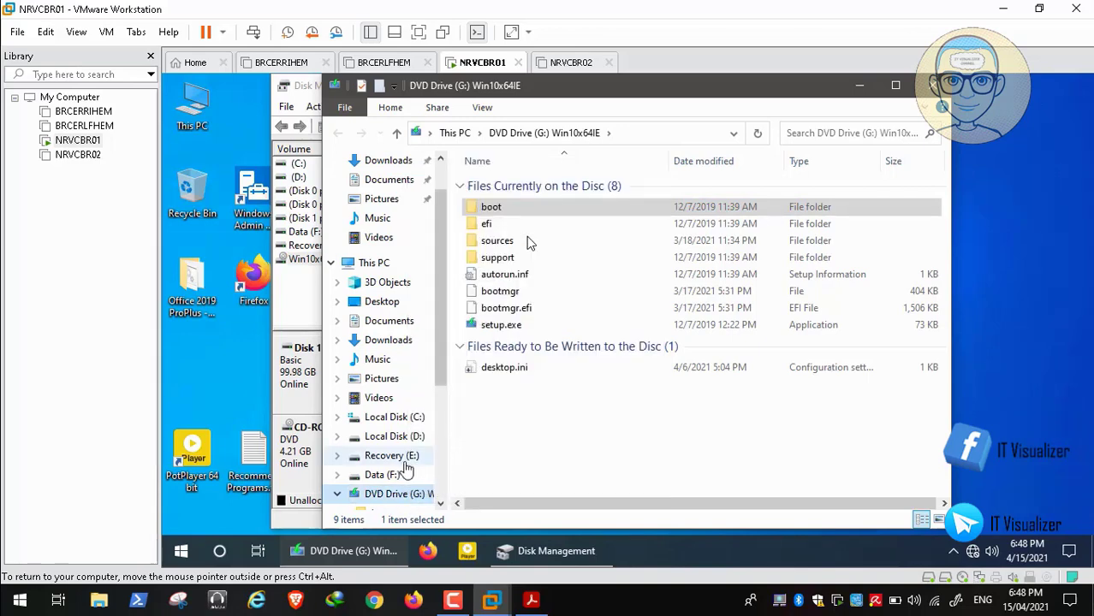
Paste the disc contents into the empty Recovery (E:) drive, check Local Disk (D:), and close the window.
{"action": "left_click", "coordinate": [403, 459]}
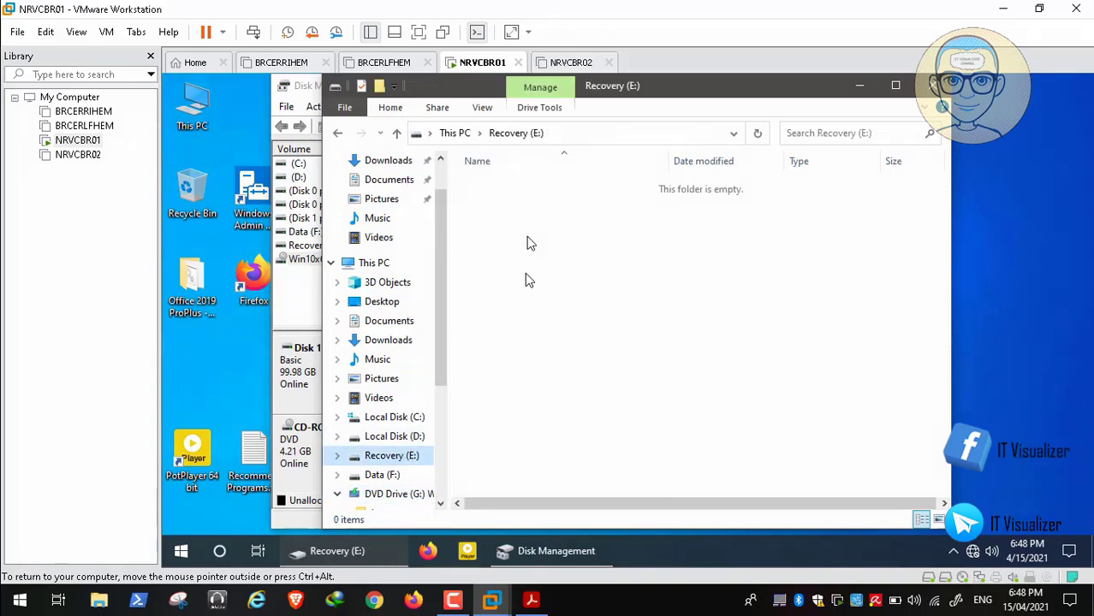
{"action": "left_click", "coordinate": [527, 275]}
{"action": "right_click", "coordinate": [527, 275]}
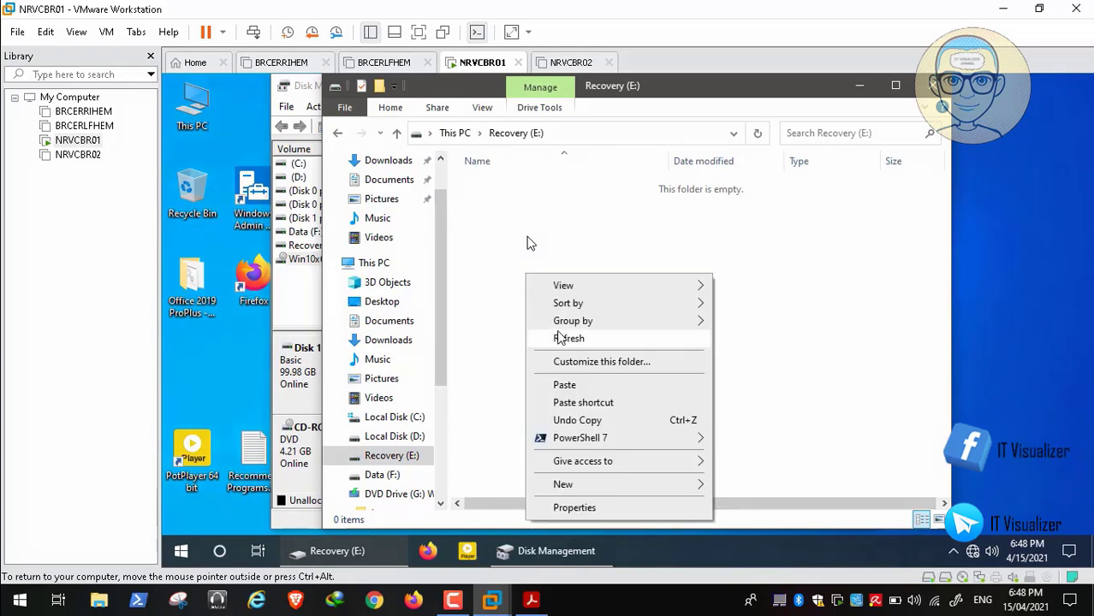
{"action": "left_click", "coordinate": [572, 386]}
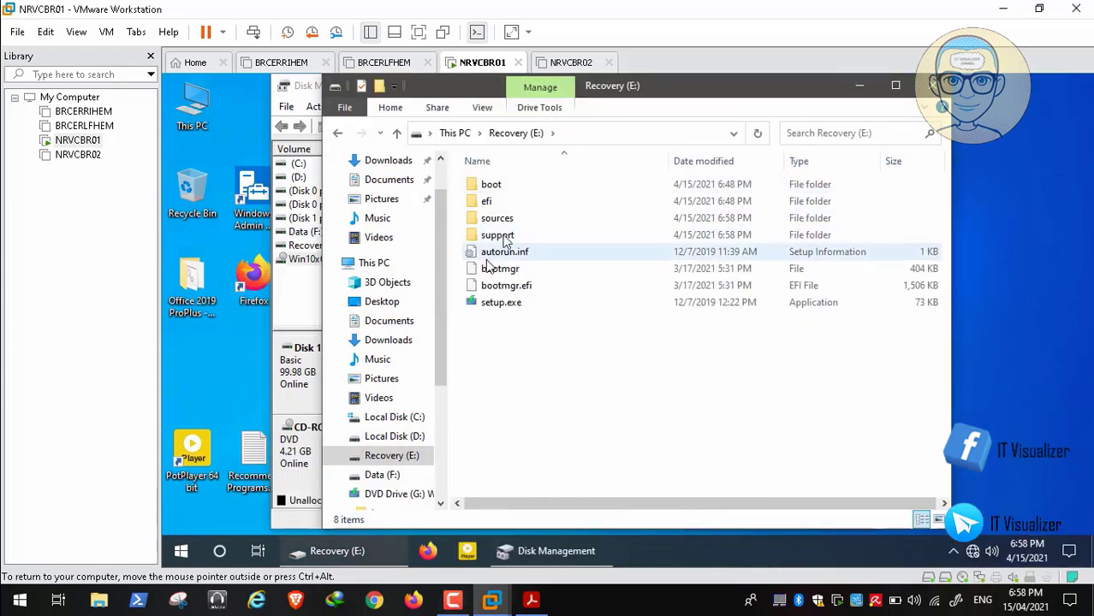
{"action": "left_click", "coordinate": [402, 437]}
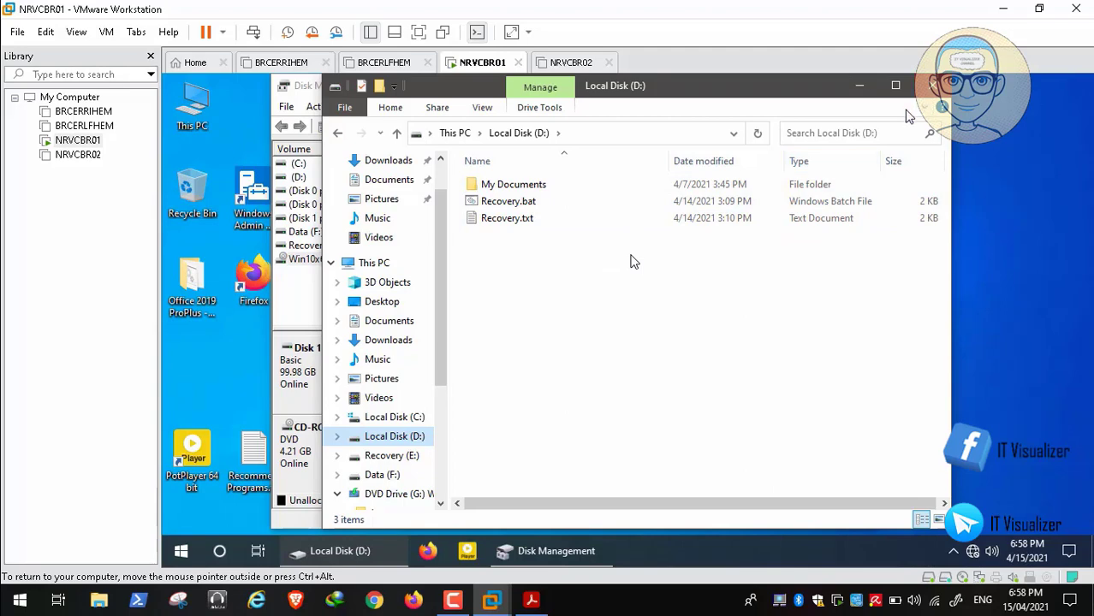
{"action": "left_click", "coordinate": [931, 89]}
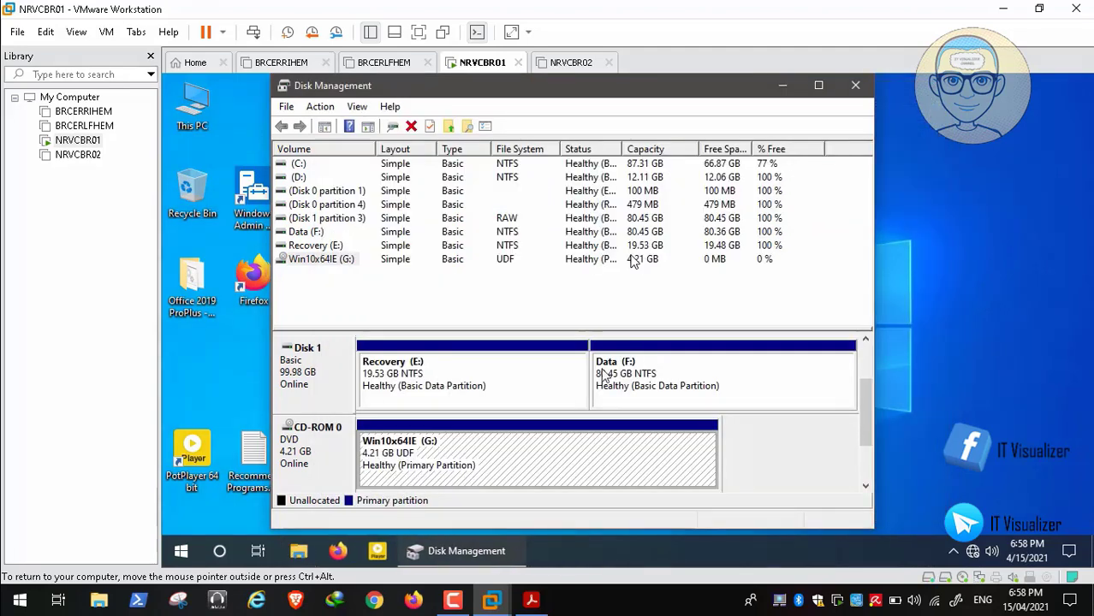
Eject the Windows disc from the CD-ROM 0 drive.
{"action": "right_click", "coordinate": [394, 462]}
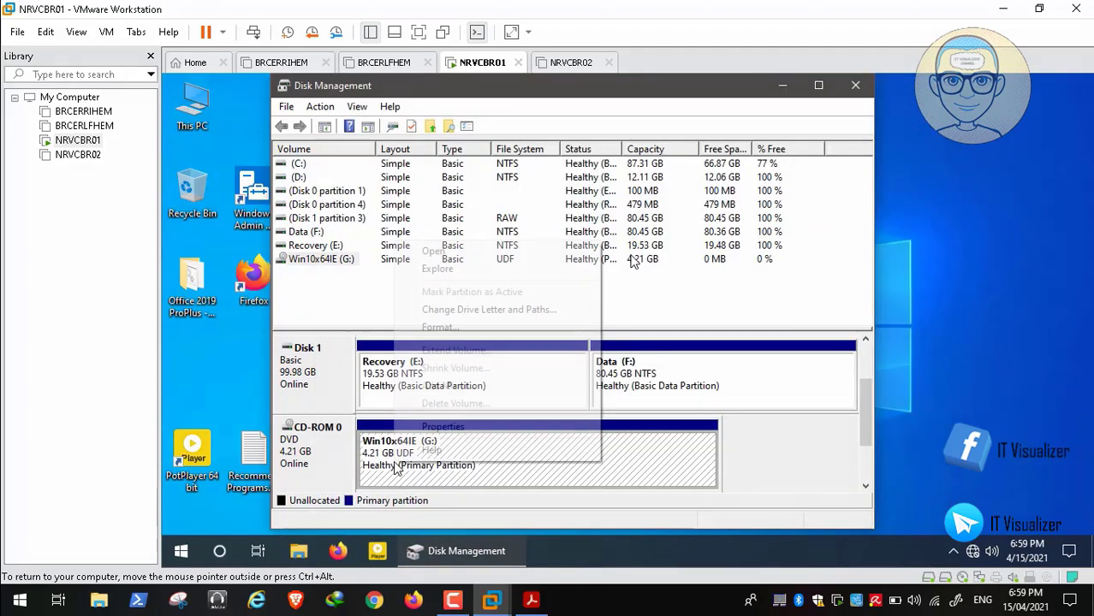
{"action": "left_click", "coordinate": [321, 451]}
{"action": "right_click", "coordinate": [321, 451]}
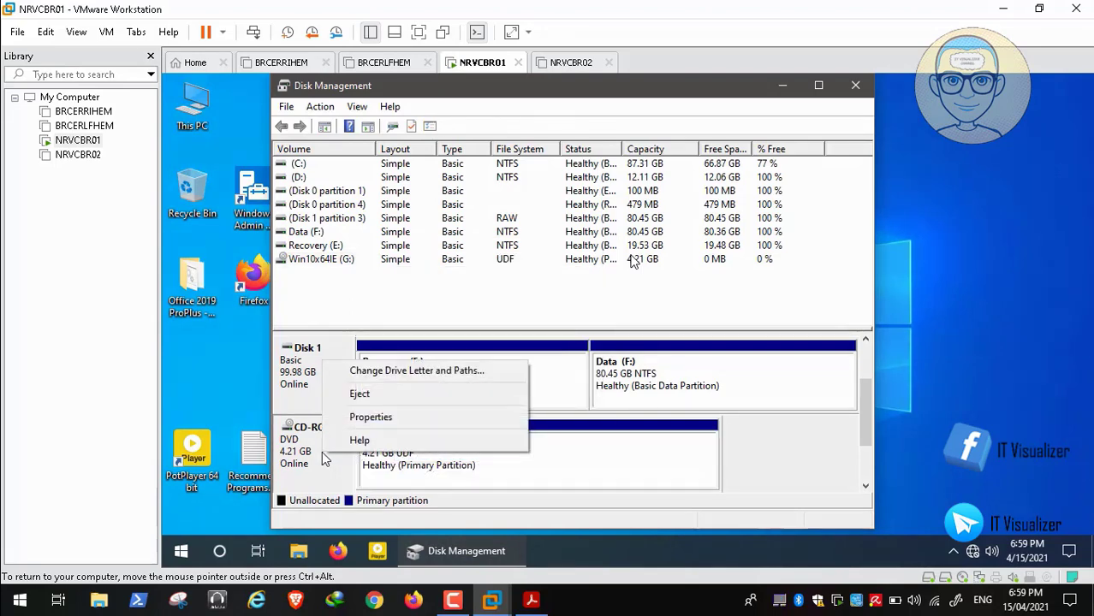
{"action": "left_click", "coordinate": [374, 397]}
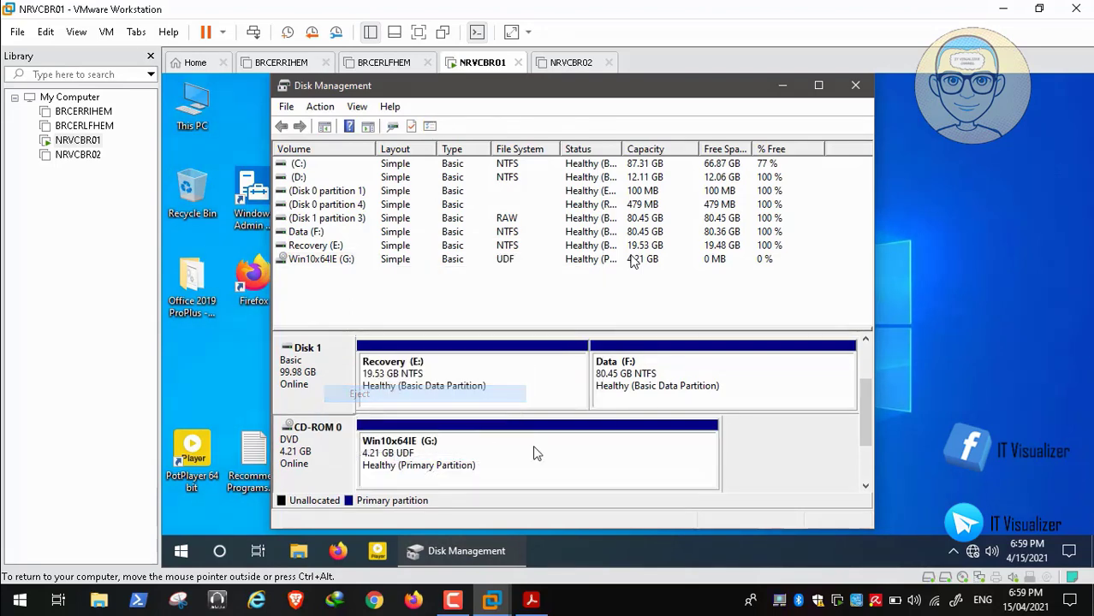
{"action": "left_click", "coordinate": [864, 340]}
View the (D:) partition's contents, then close that window and Disk Management.
{"action": "left_click", "coordinate": [788, 379]}
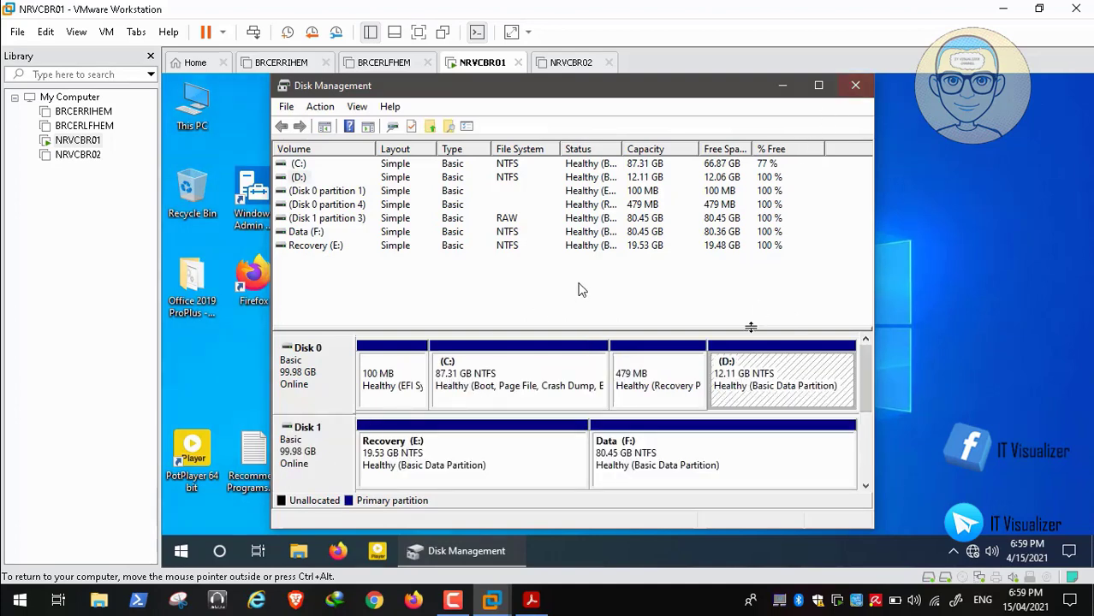
{"action": "right_click", "coordinate": [743, 368]}
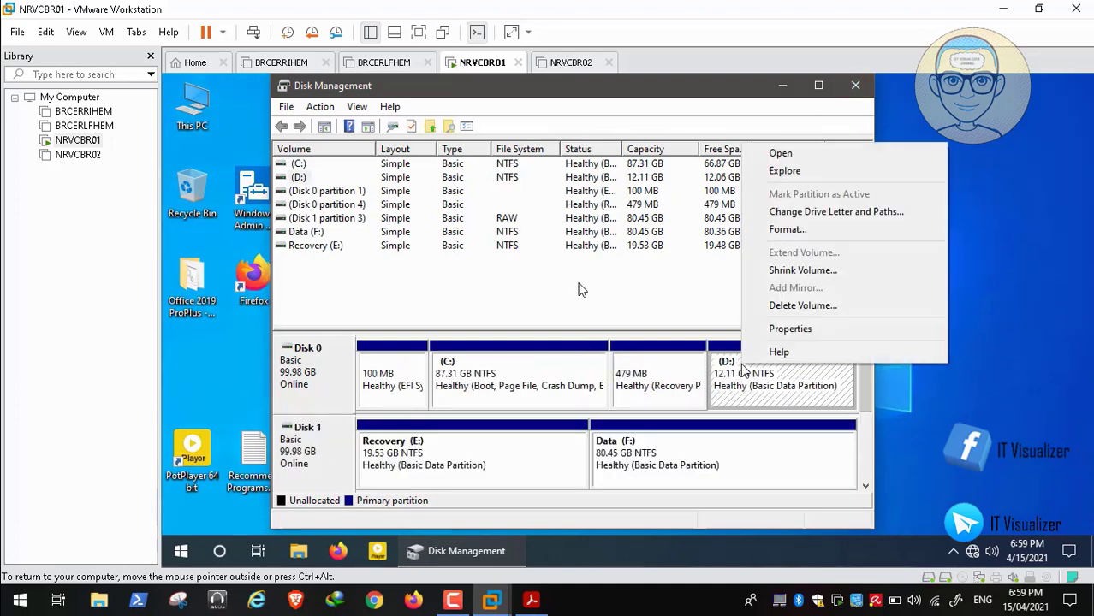
{"action": "left_click", "coordinate": [829, 153]}
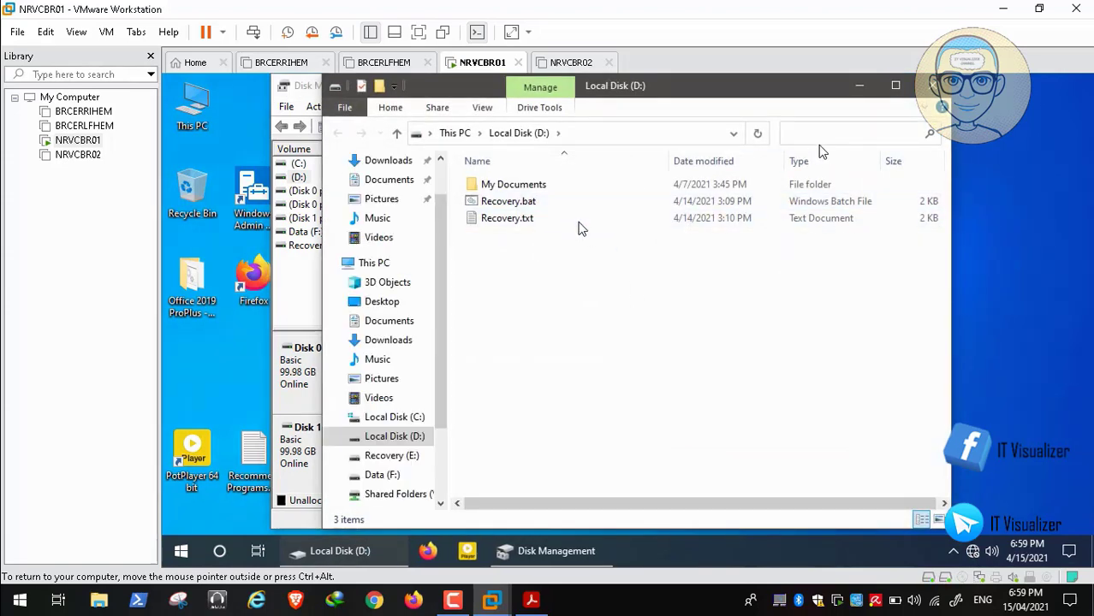
{"action": "key", "text": "alt+F4"}
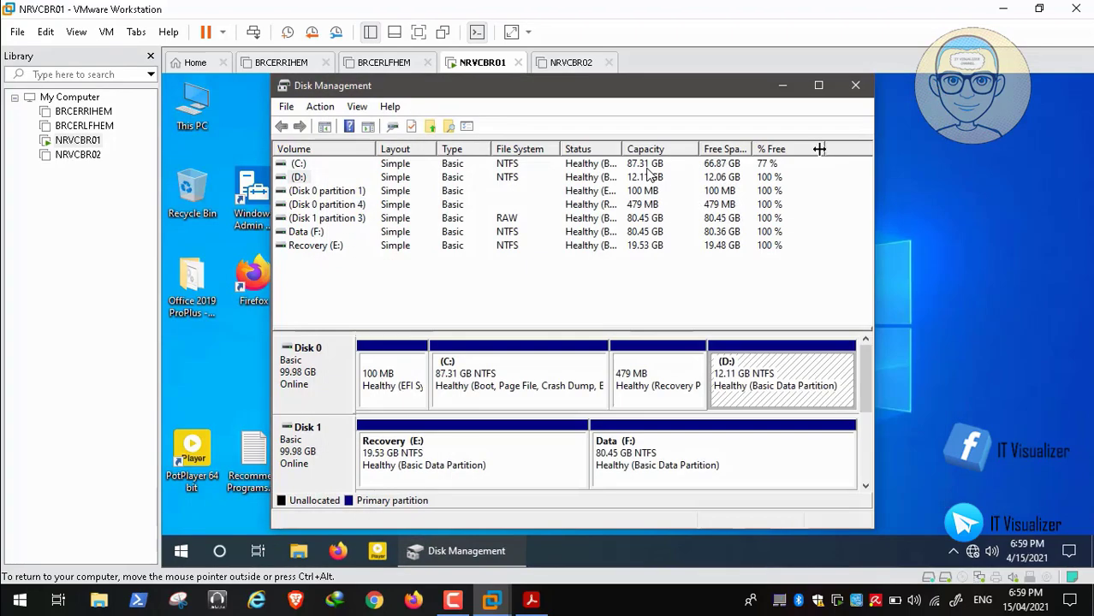
{"action": "left_click", "coordinate": [855, 84]}
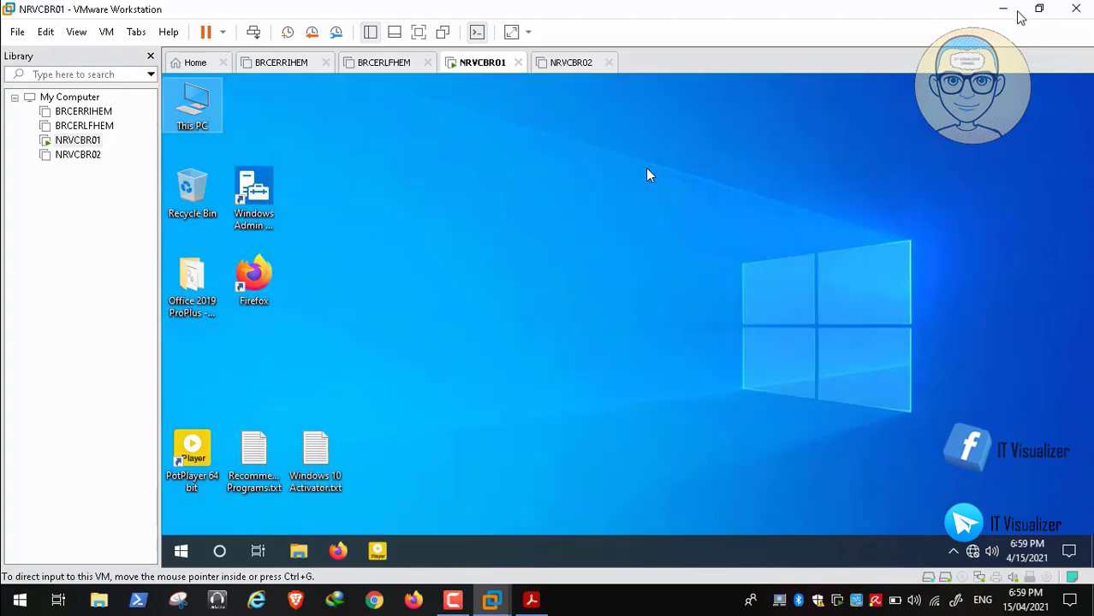
Minimize VMware, browse the host's Data (D:) > ADToolsCollection > COVID-19, and select New Text Document.txt.
{"action": "left_click", "coordinate": [1004, 10]}
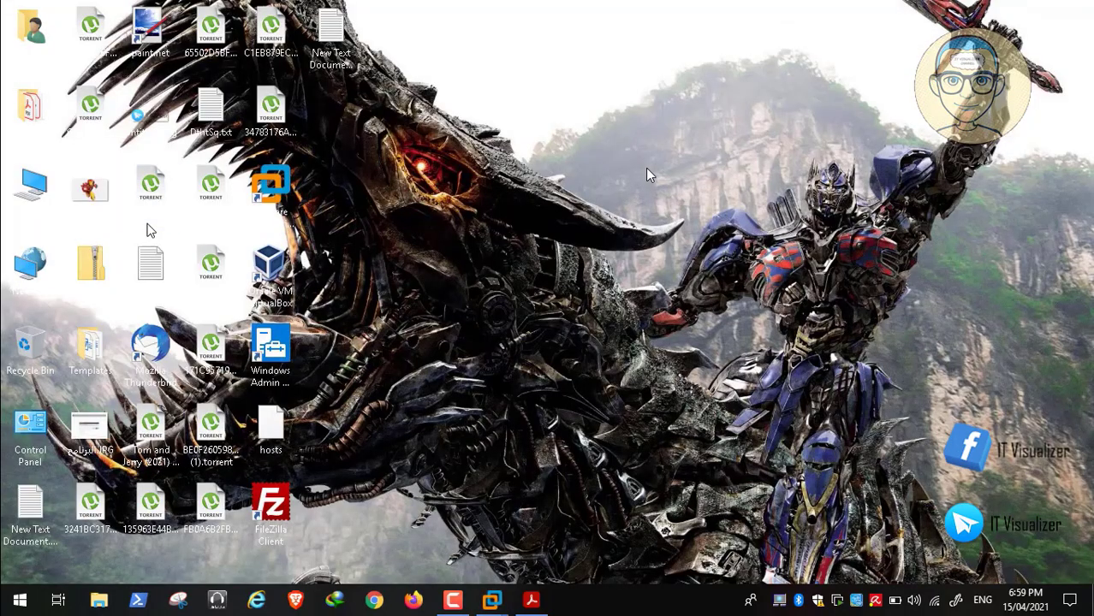
{"action": "double_click", "coordinate": [30, 188]}
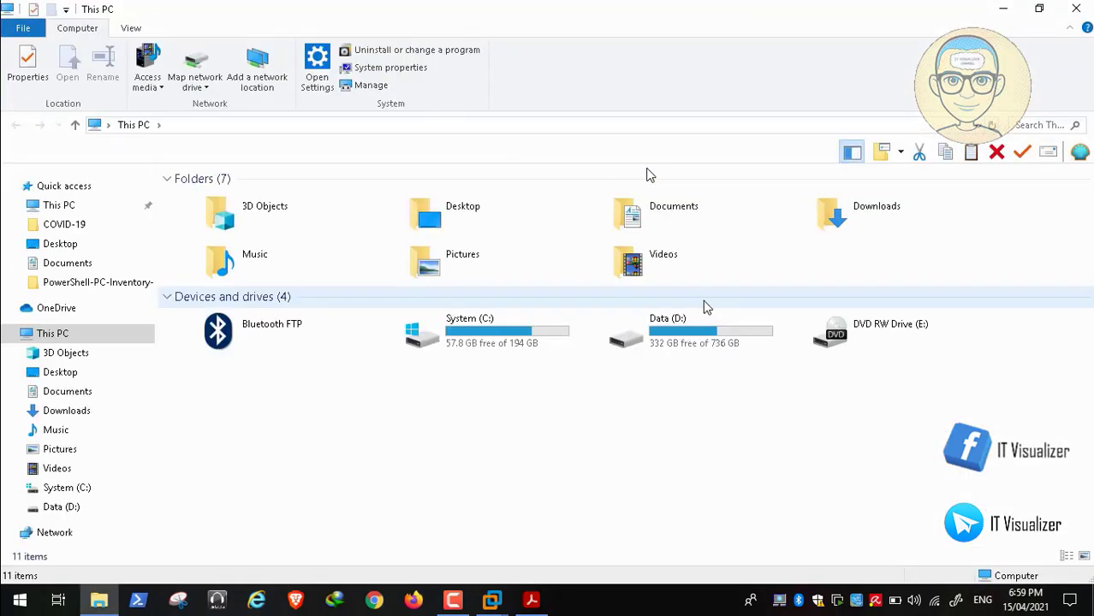
{"action": "double_click", "coordinate": [707, 310]}
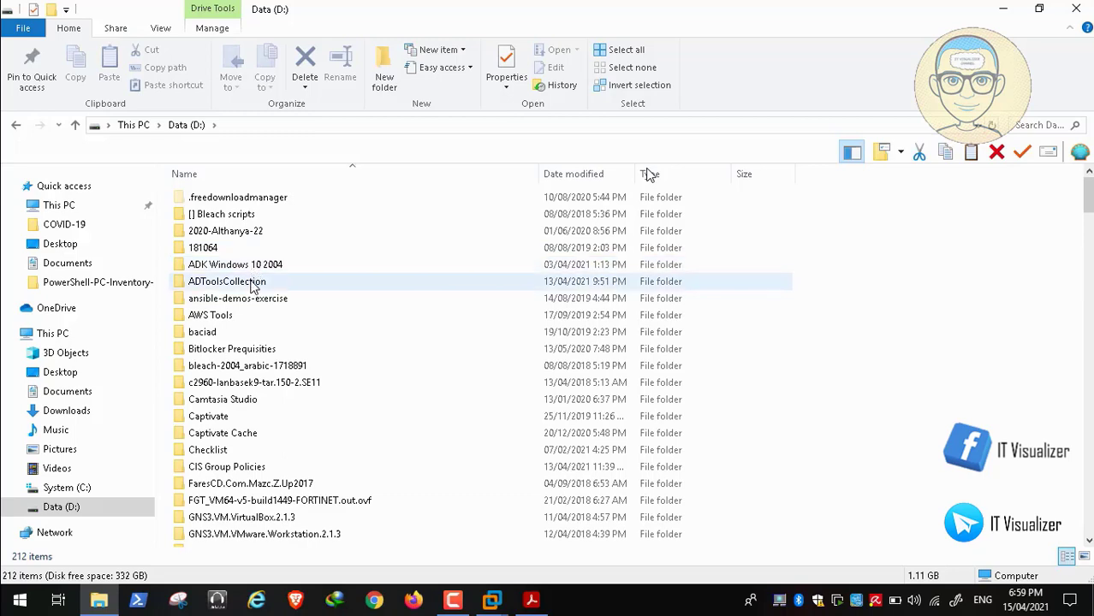
{"action": "double_click", "coordinate": [250, 281]}
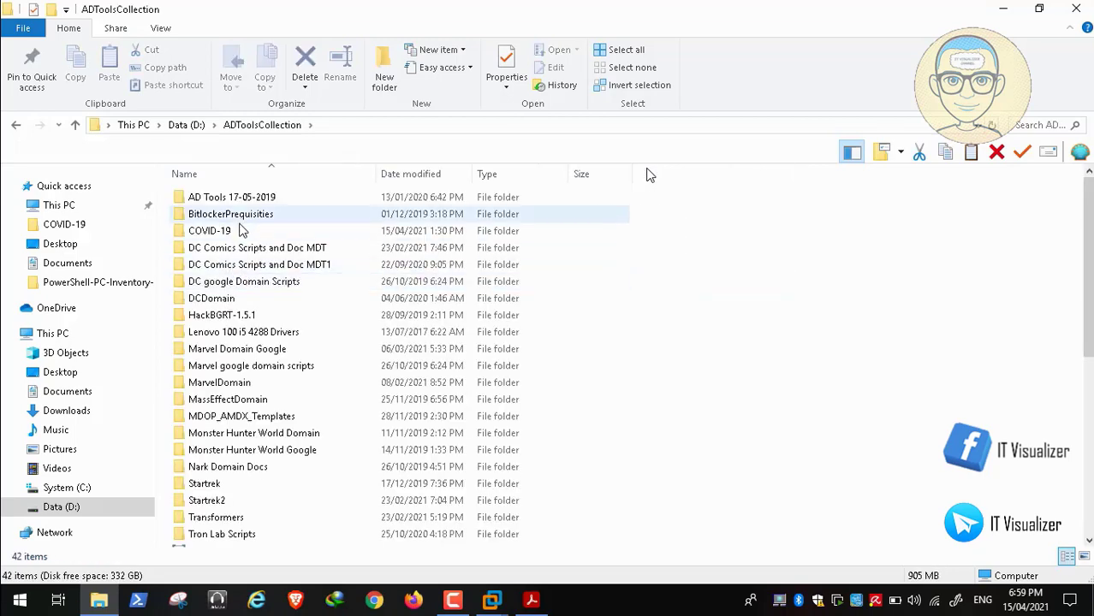
{"action": "left_click", "coordinate": [237, 233]}
{"action": "double_click", "coordinate": [238, 233]}
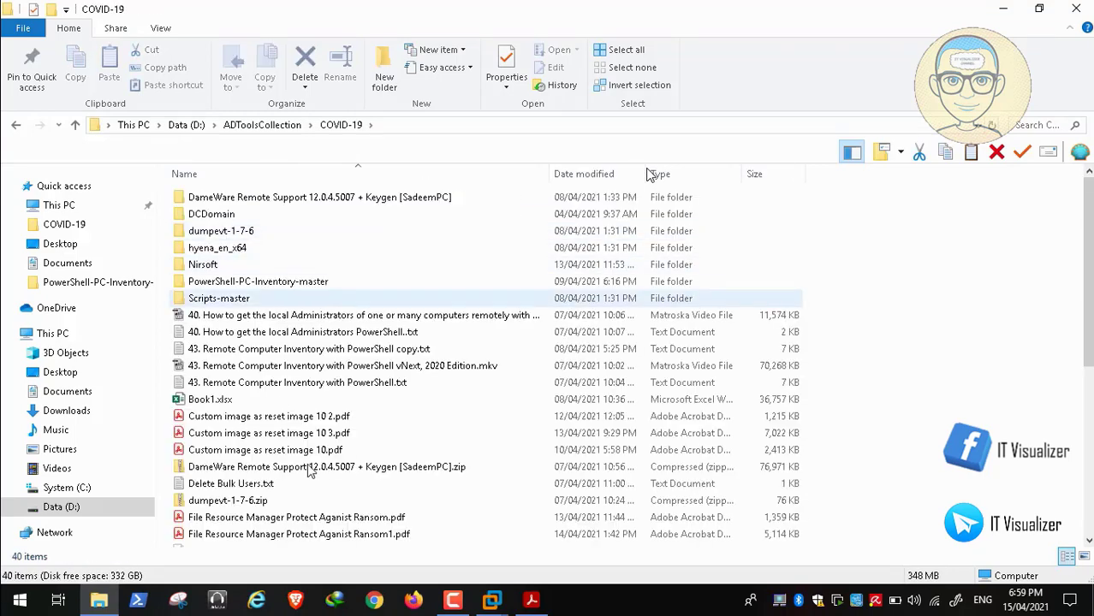
{"action": "left_click", "coordinate": [1087, 518]}
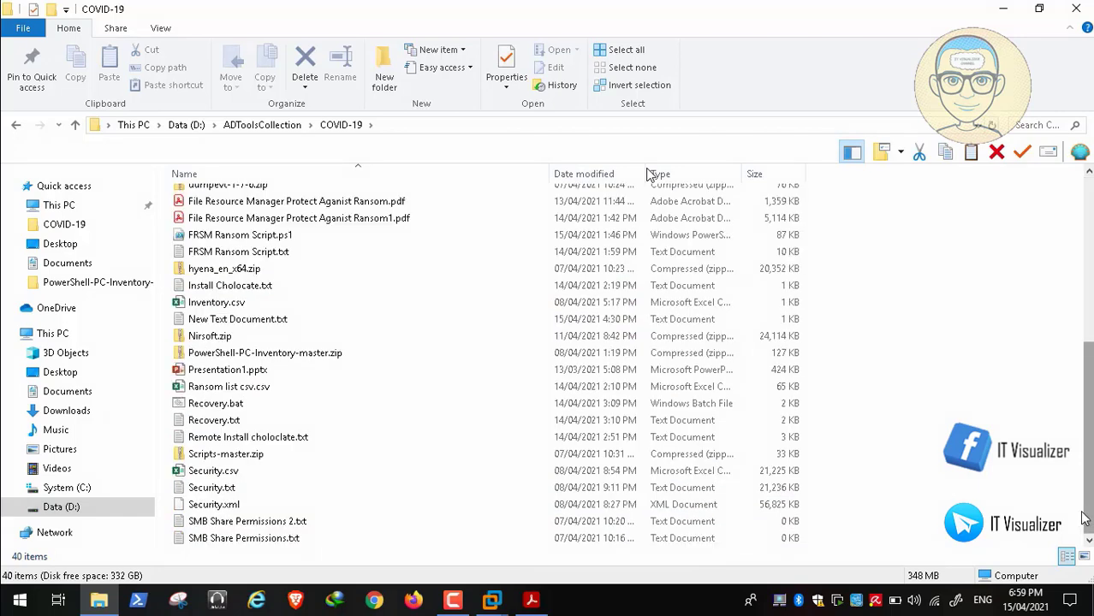
{"action": "left_click", "coordinate": [277, 322]}
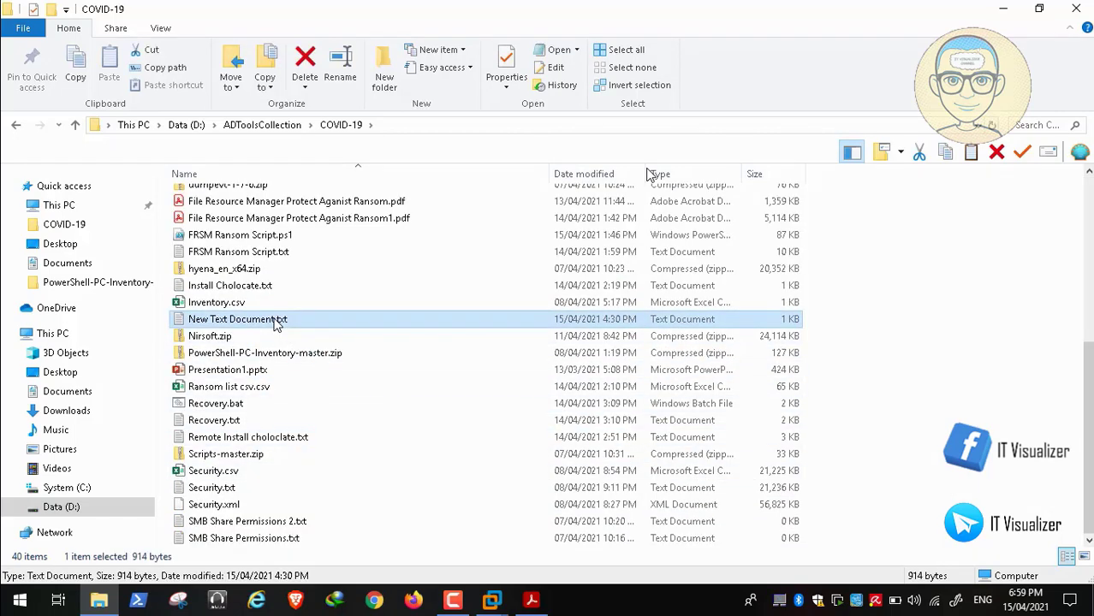
In New Text Document.txt, change the dism /ImageFile path from E:\install.wim to D:\install.wim.
{"action": "double_click", "coordinate": [277, 321]}
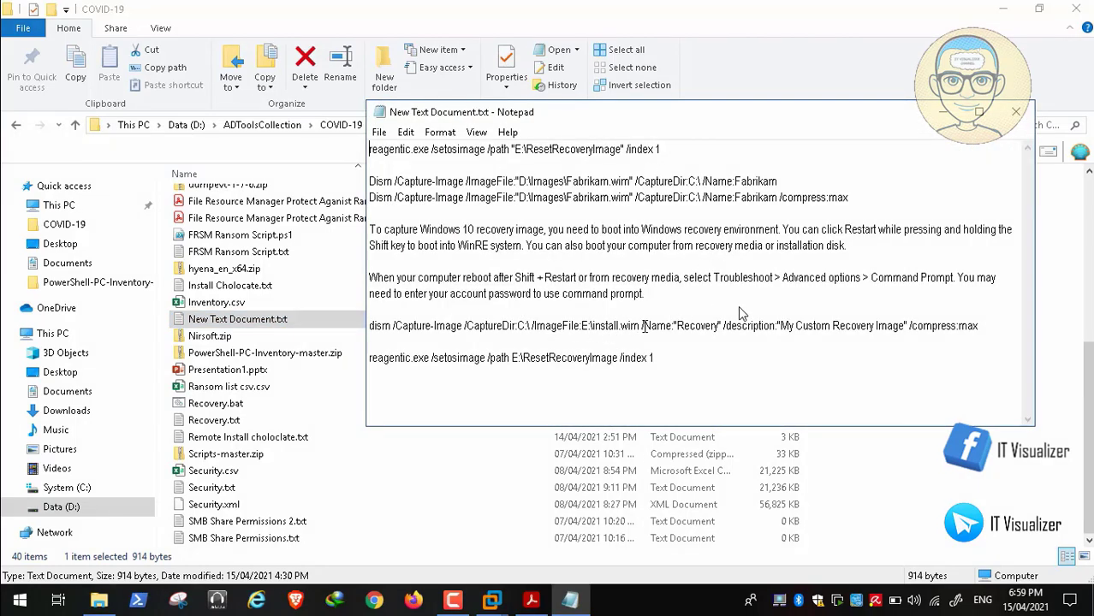
{"action": "left_click", "coordinate": [587, 326]}
{"action": "key", "text": "BackSpace"}
{"action": "type", "text": "D"}
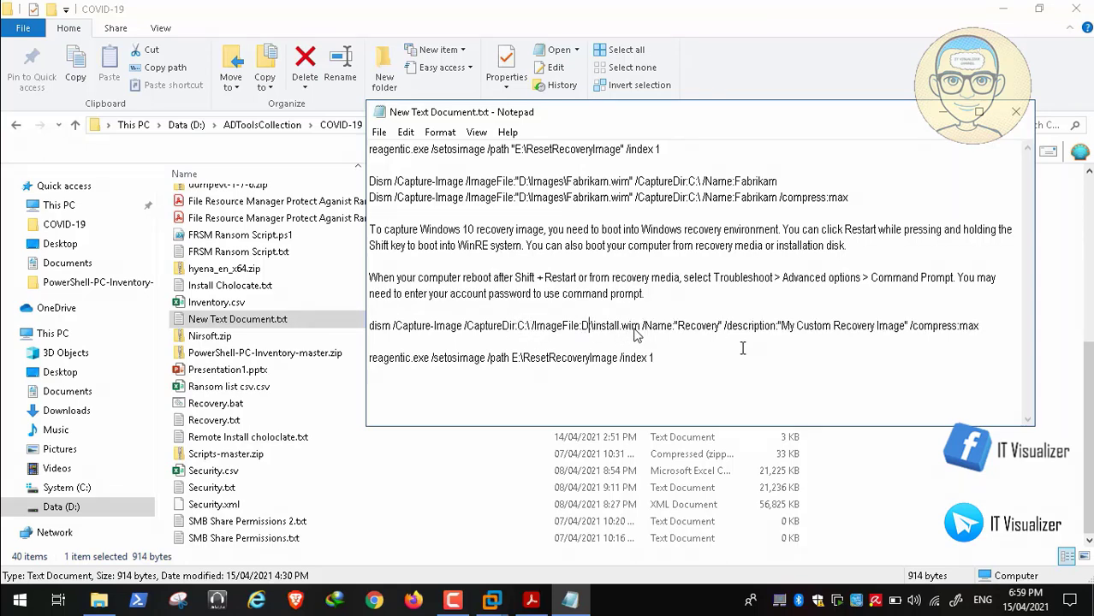
Save the notes, then close Notepad and the COVID-19 folder window.
{"action": "left_click", "coordinate": [379, 134]}
{"action": "left_click", "coordinate": [403, 186]}
{"action": "left_click", "coordinate": [378, 132]}
{"action": "left_click", "coordinate": [404, 187]}
{"action": "left_click", "coordinate": [1015, 111]}
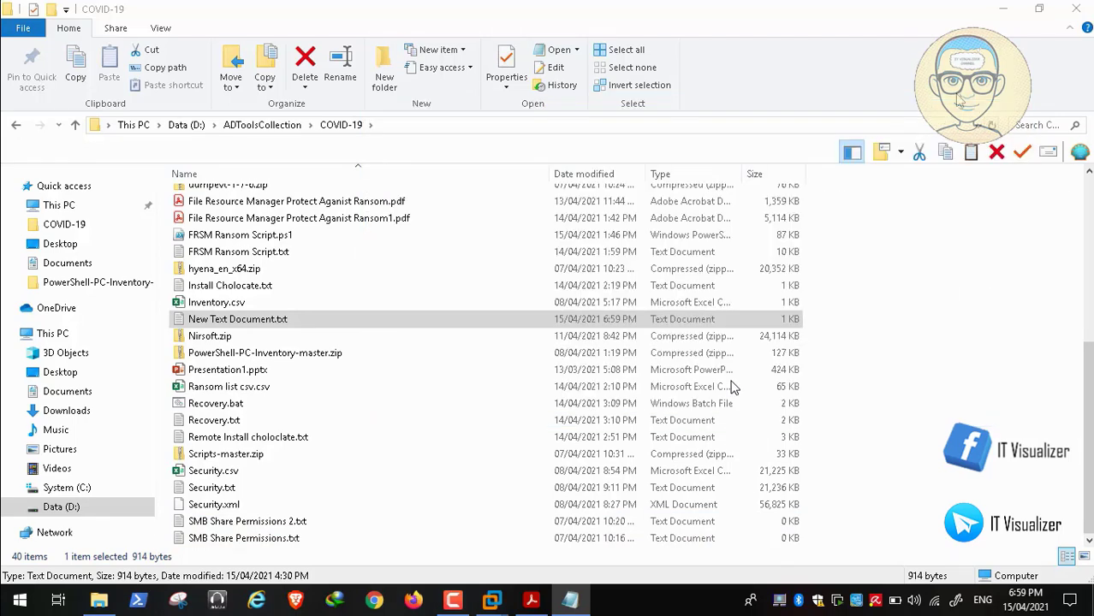
{"action": "left_click", "coordinate": [1076, 8]}
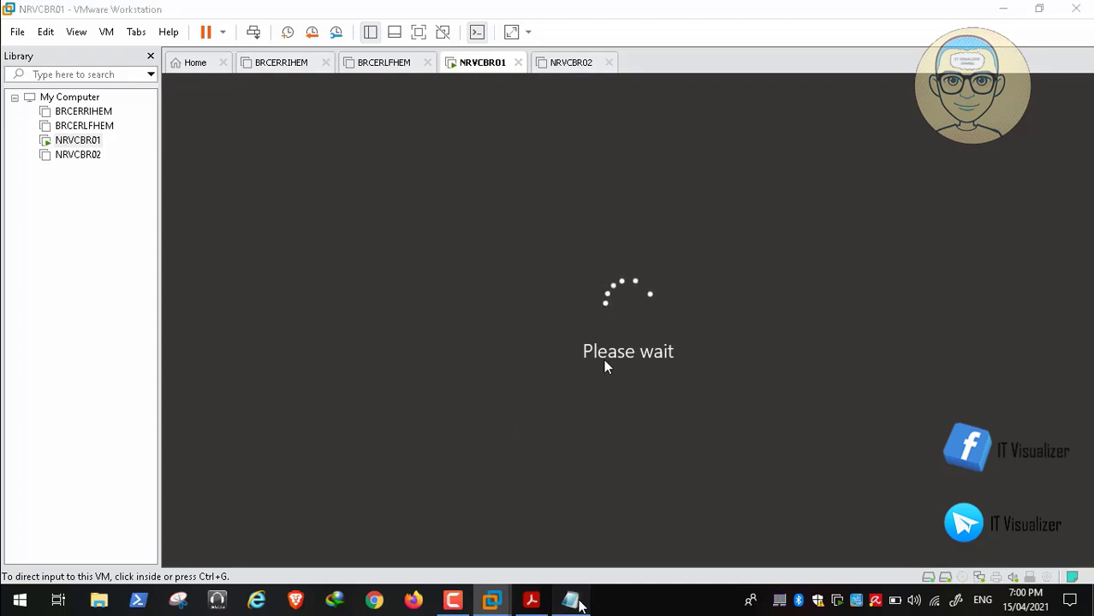
Restore the New Text Document.txt notes from the host taskbar while the VM restarts.
{"action": "left_click", "coordinate": [573, 602]}
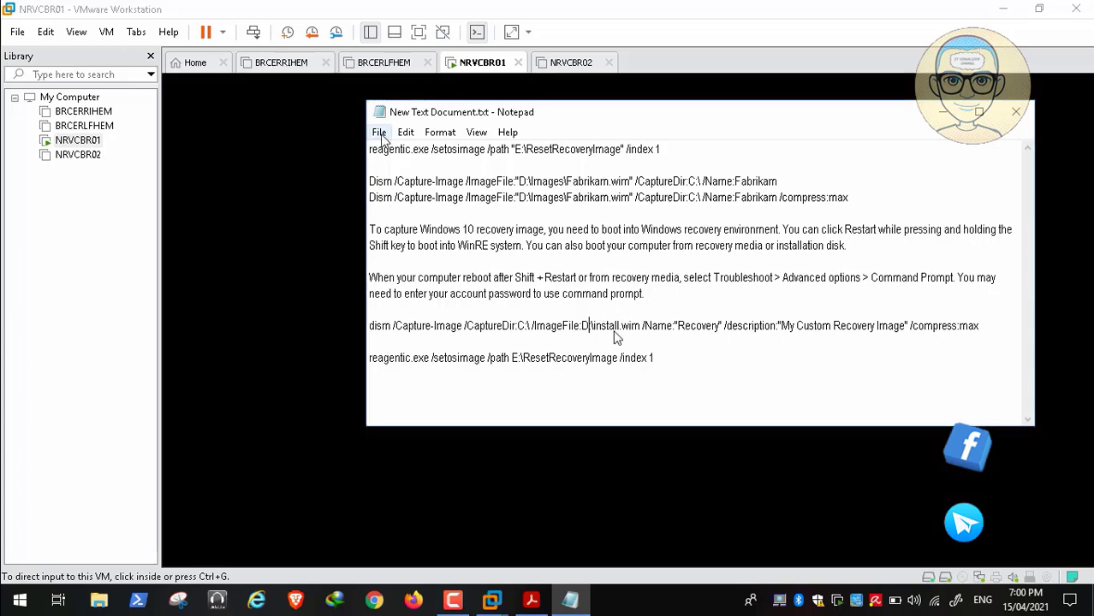
Save the dism command notes and minimize Notepad.
{"action": "left_click", "coordinate": [378, 132]}
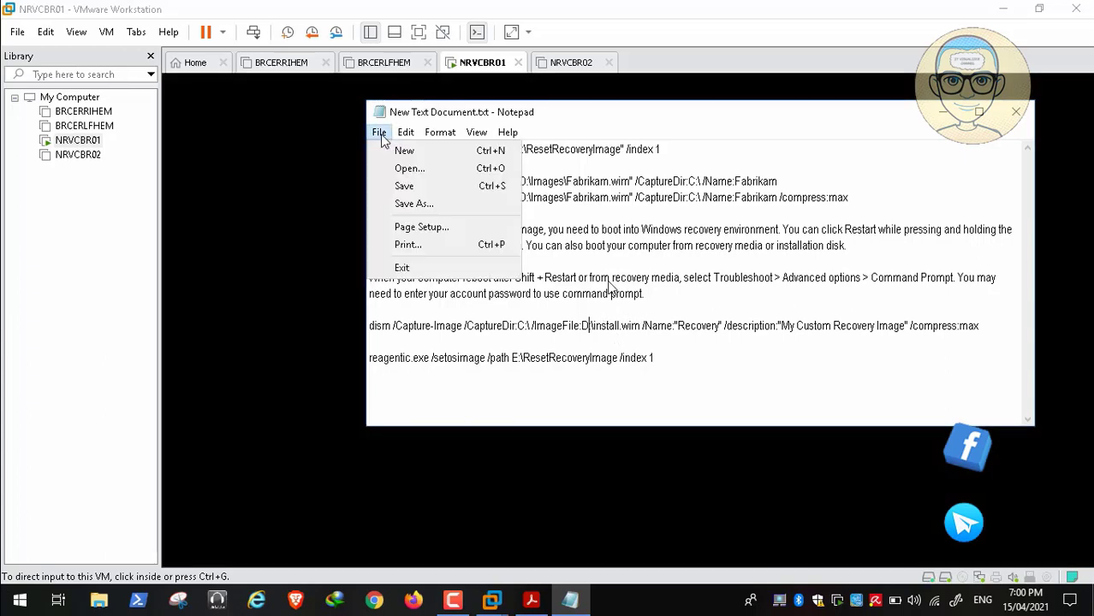
{"action": "left_click", "coordinate": [404, 187]}
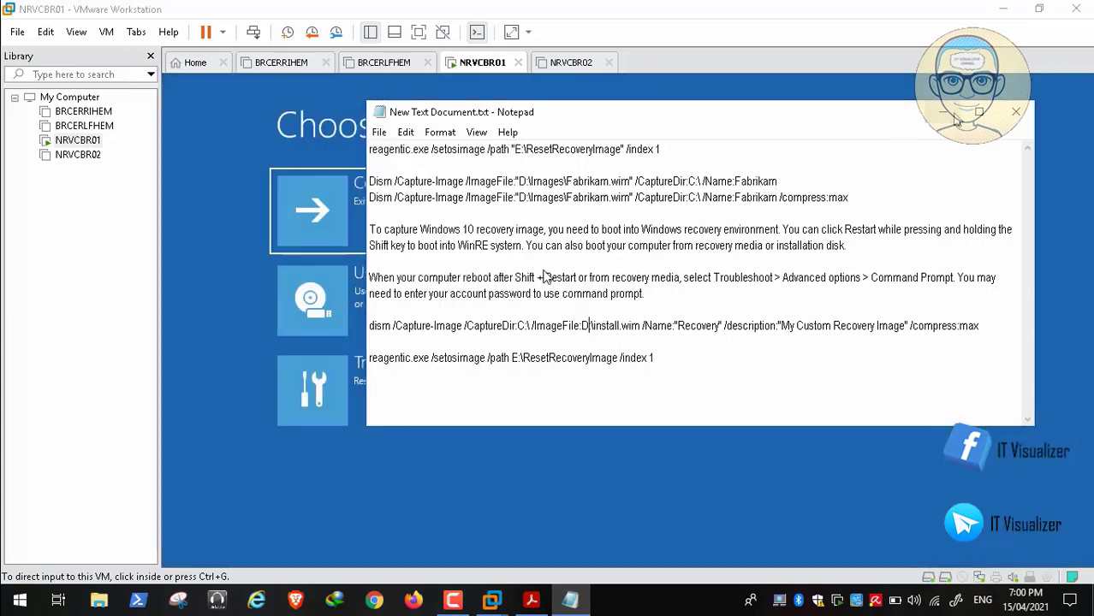
{"action": "left_click", "coordinate": [947, 113]}
In the VM's recovery menu, choose Troubleshoot > Advanced options > Command Prompt.
{"action": "left_click", "coordinate": [579, 329]}
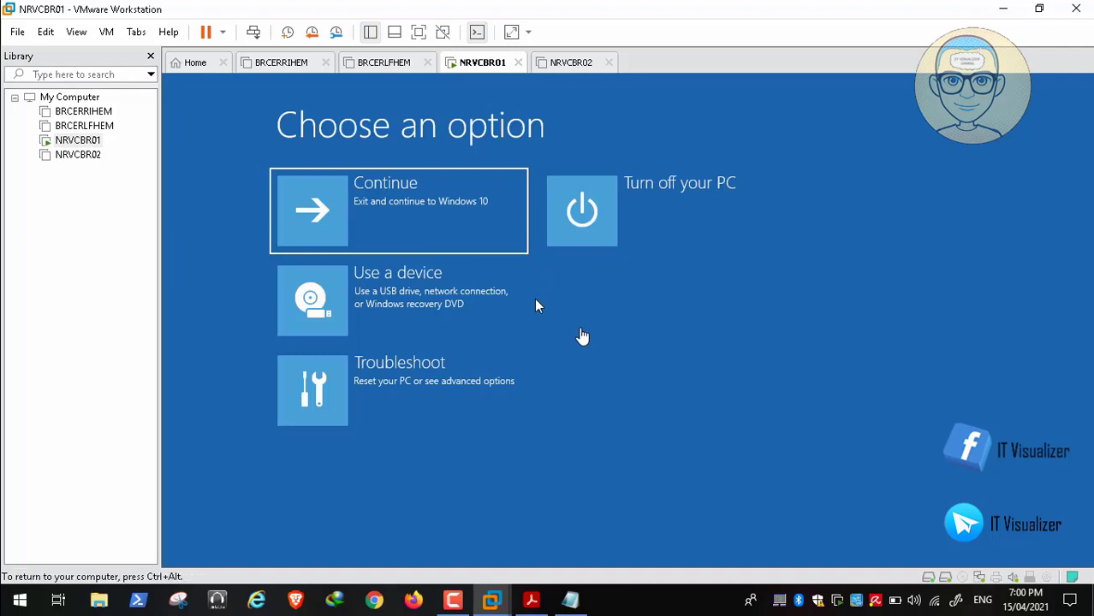
{"action": "key", "text": "Down"}
{"action": "key", "text": "Down"}
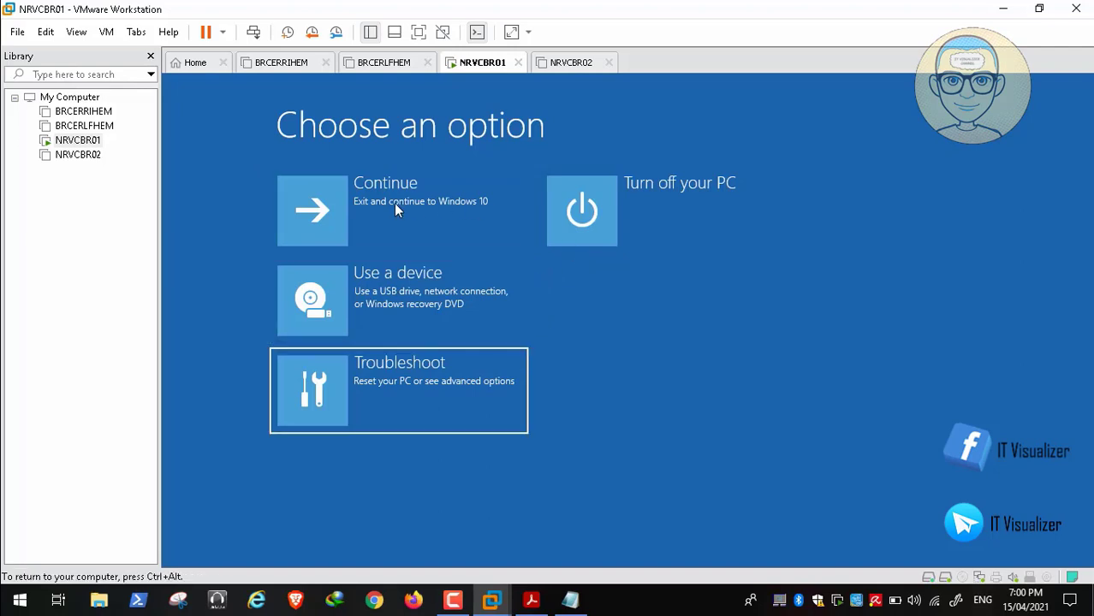
{"action": "left_click", "coordinate": [438, 412]}
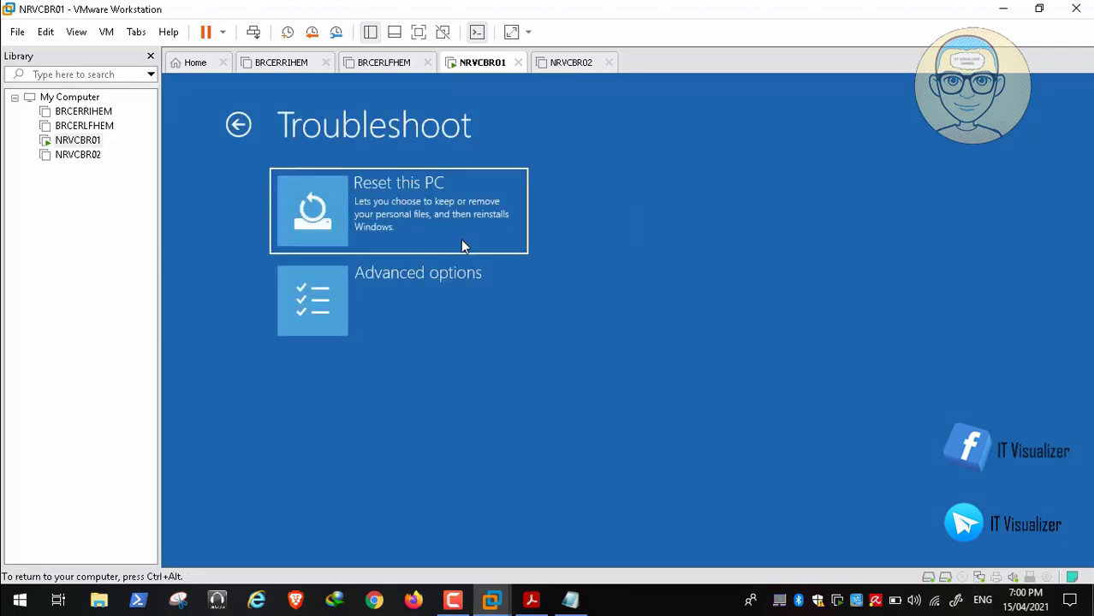
{"action": "left_click", "coordinate": [415, 297]}
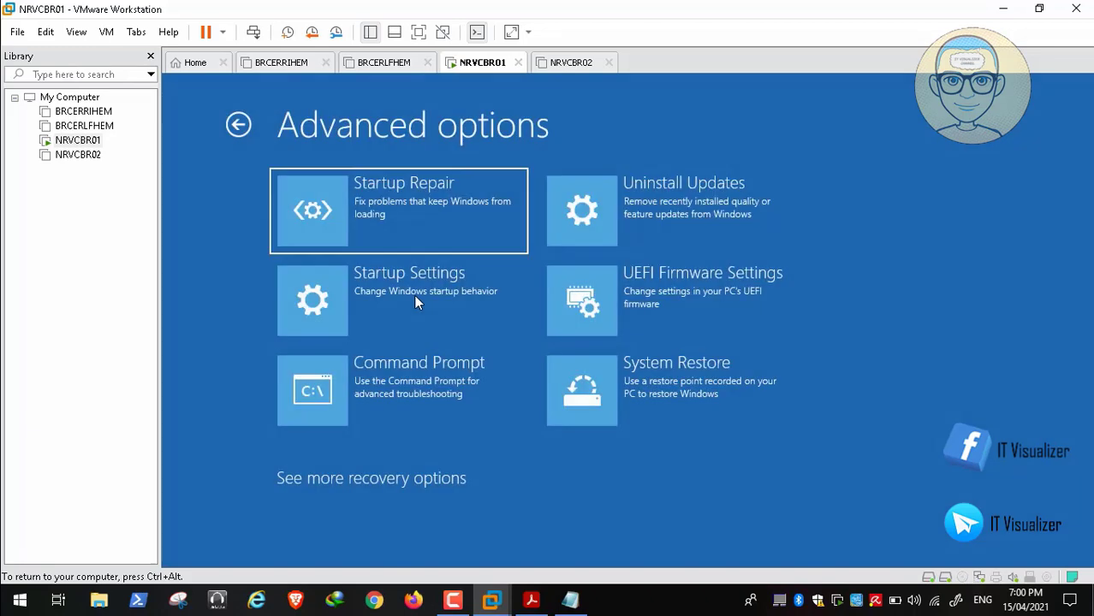
{"action": "left_click", "coordinate": [417, 385]}
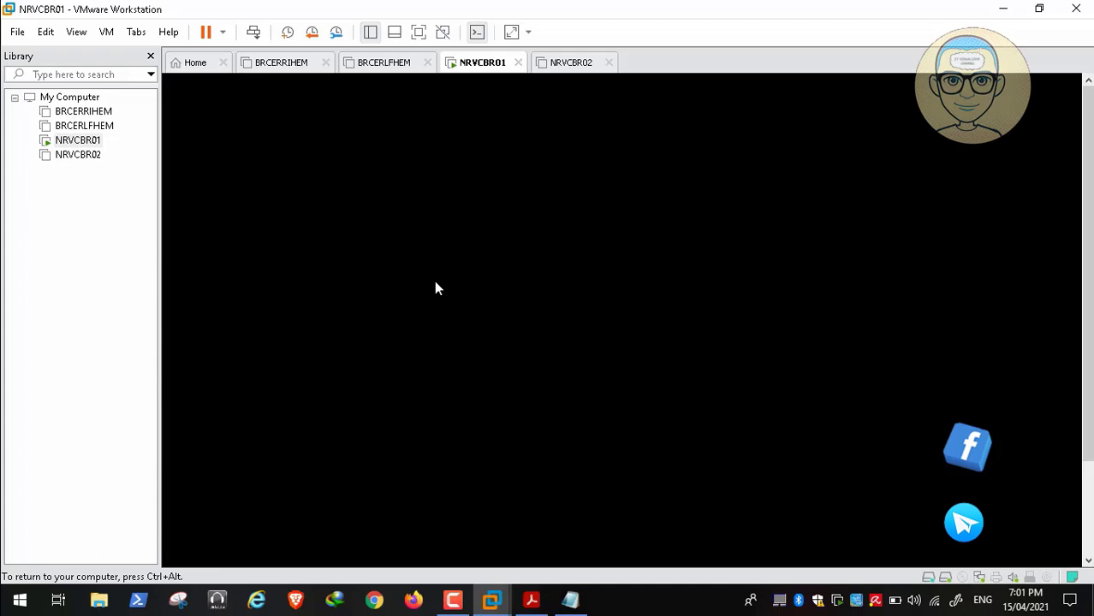
Enter the account password at the recovery Command Prompt sign-in and submit it.
{"action": "mouse_move", "coordinate": [484, 587]}
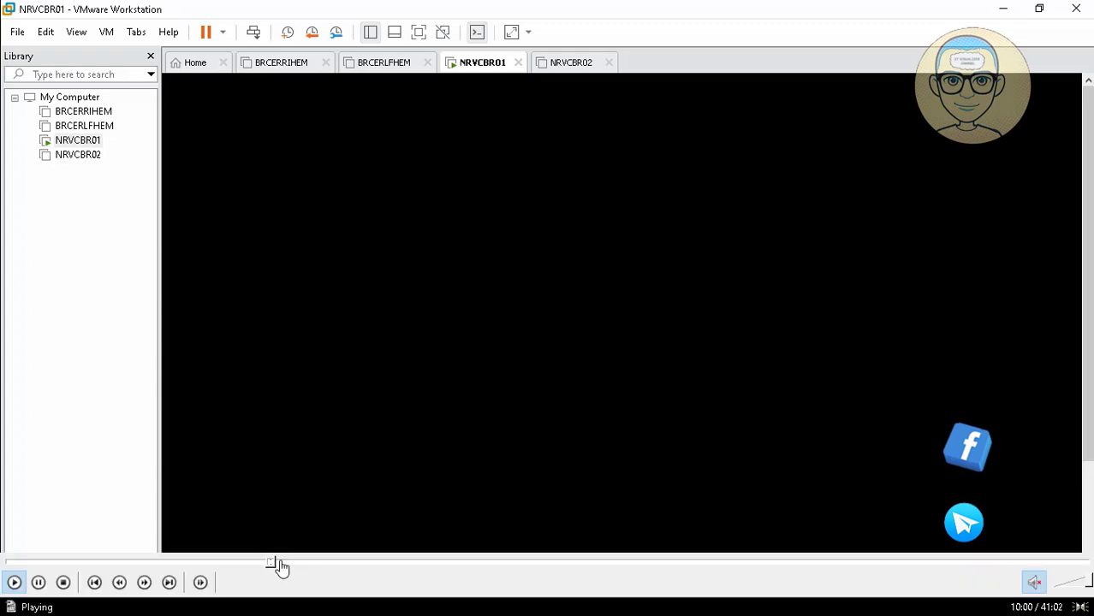
{"action": "left_click", "coordinate": [277, 562]}
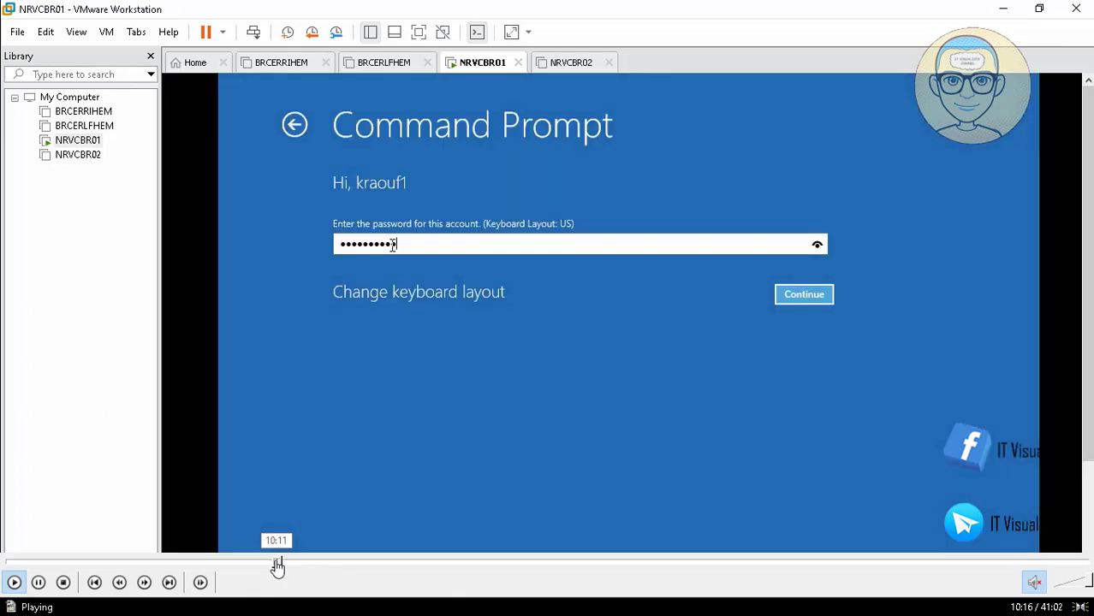
{"action": "left_click", "coordinate": [276, 562]}
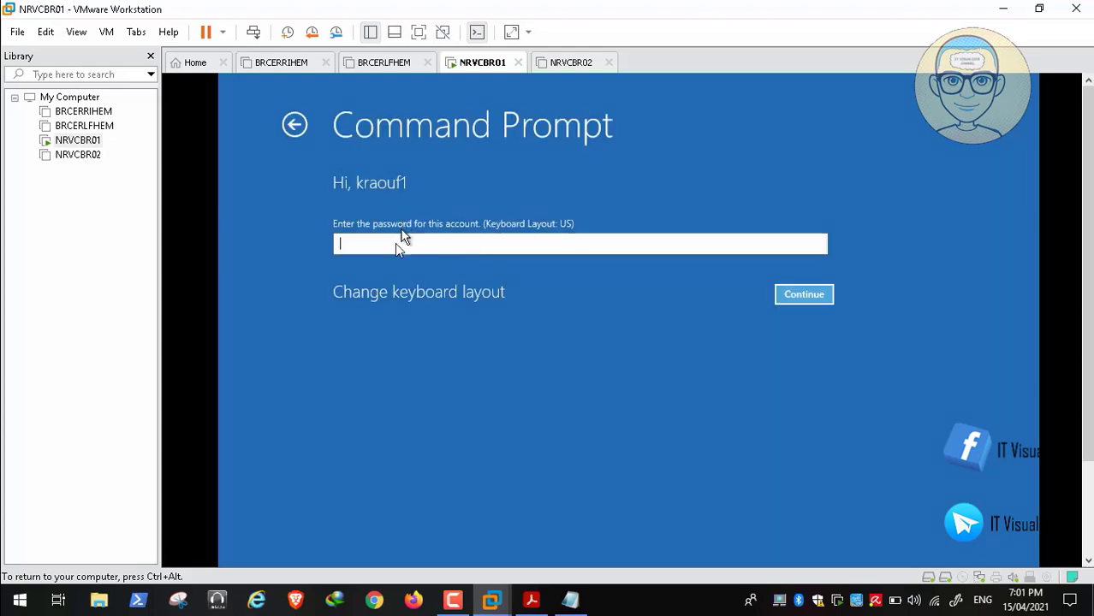
{"action": "type", "text": "*****"}
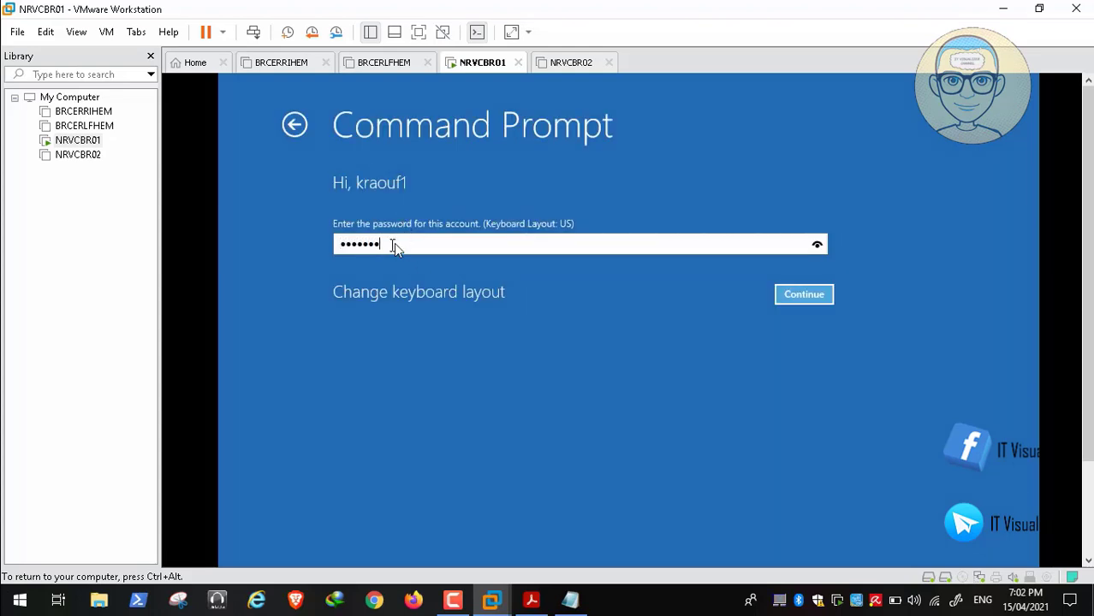
{"action": "type", "text": "****"}
{"action": "key", "text": "Return"}
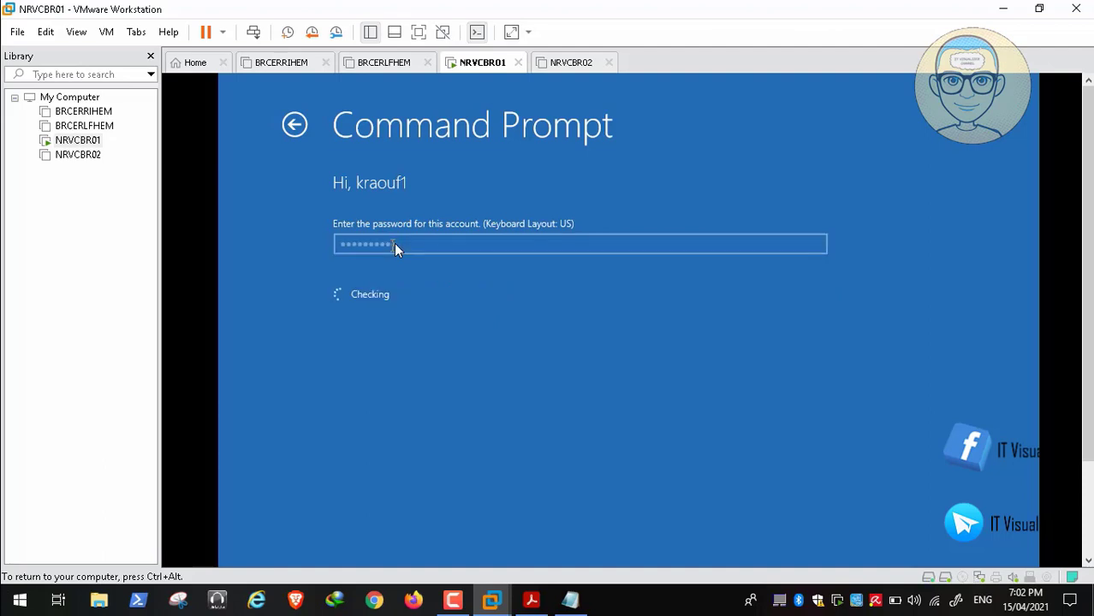
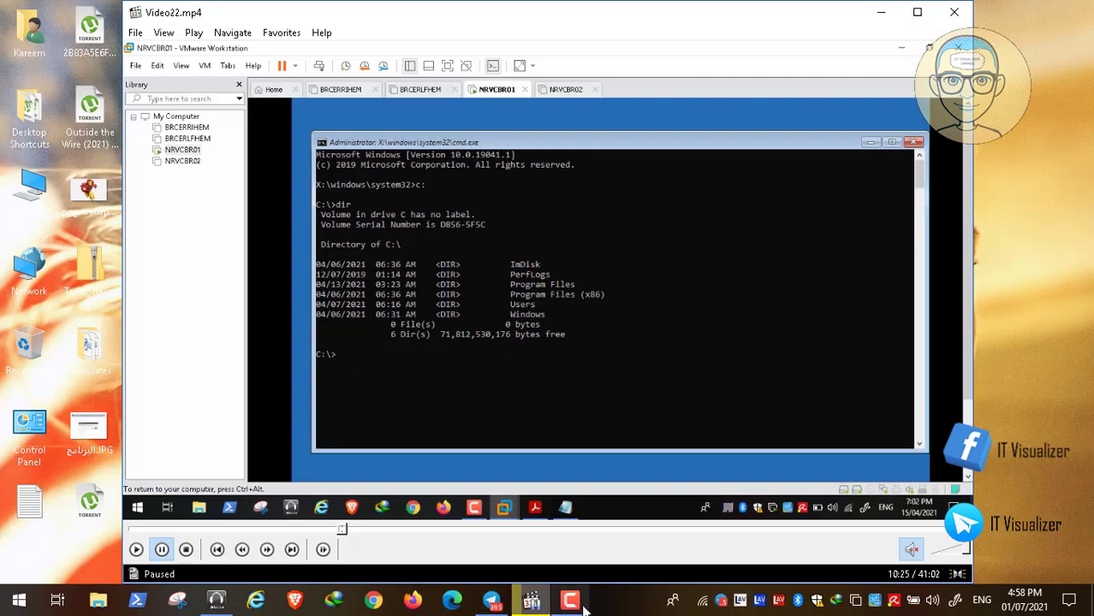
Switch the recovery prompt to D: and run dir, then check E: is the Recovery volume.
{"action": "left_click", "coordinate": [571, 603]}
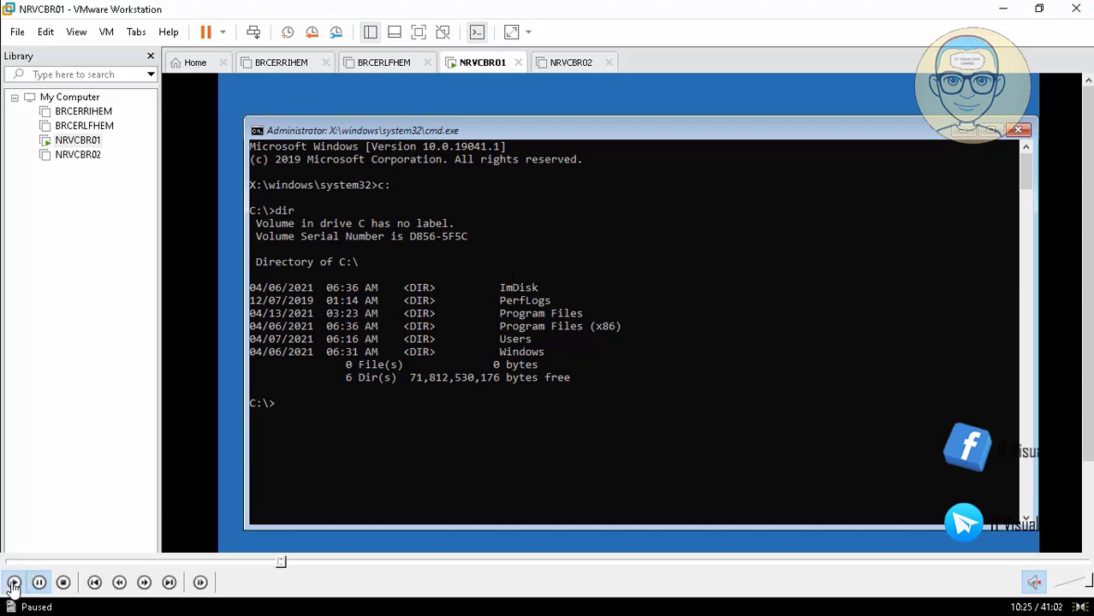
{"action": "type", "text": "d:"}
{"action": "key", "text": "Return"}
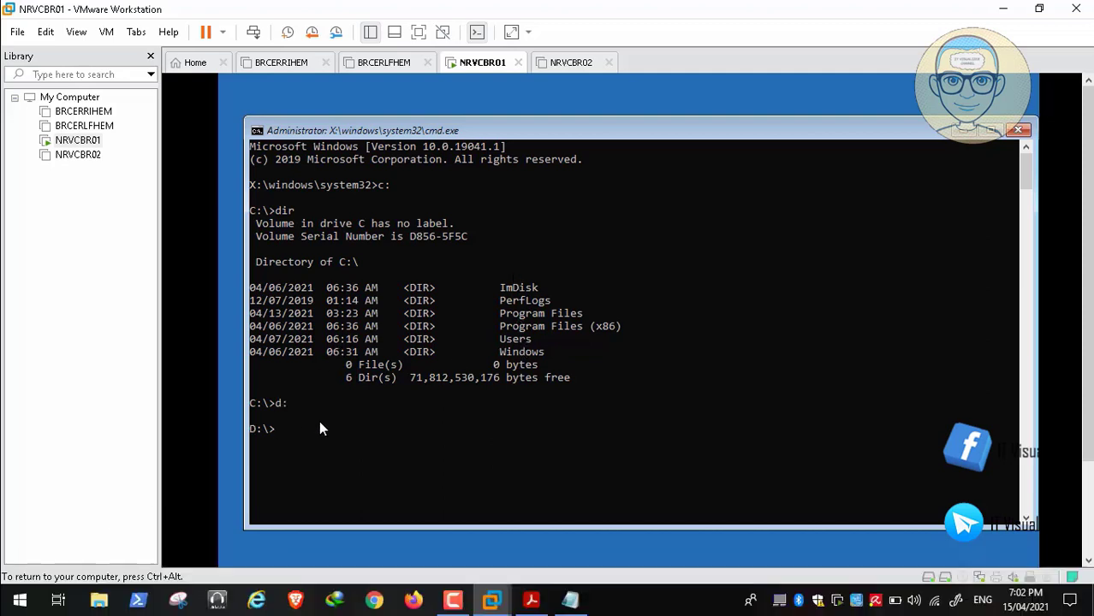
{"action": "type", "text": "dir"}
{"action": "key", "text": "Return"}
{"action": "mouse_move", "coordinate": [92, 589]}
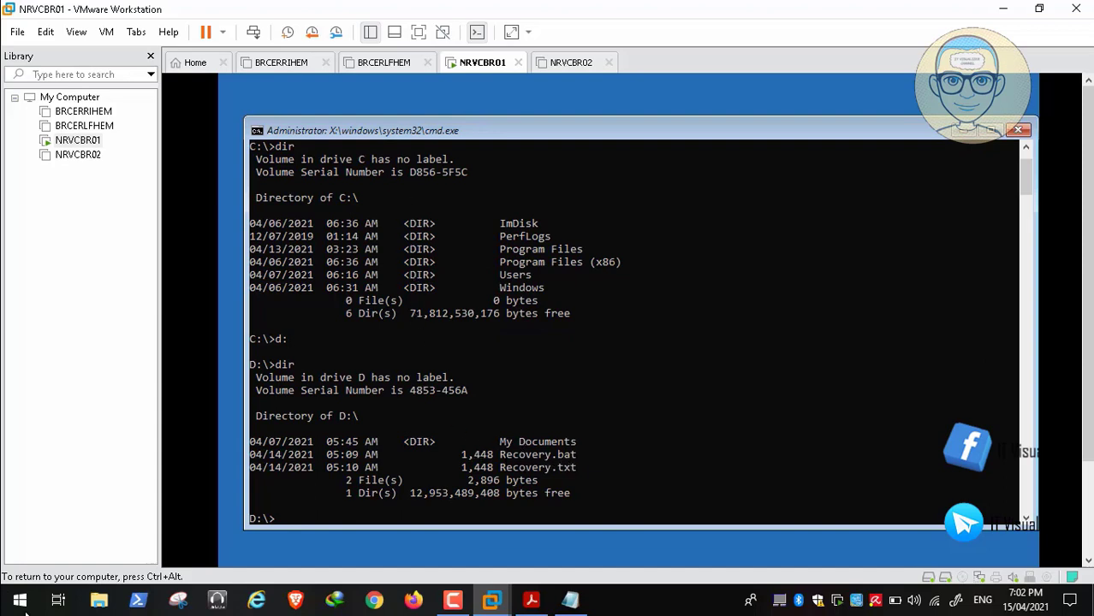
{"action": "left_click", "coordinate": [10, 592]}
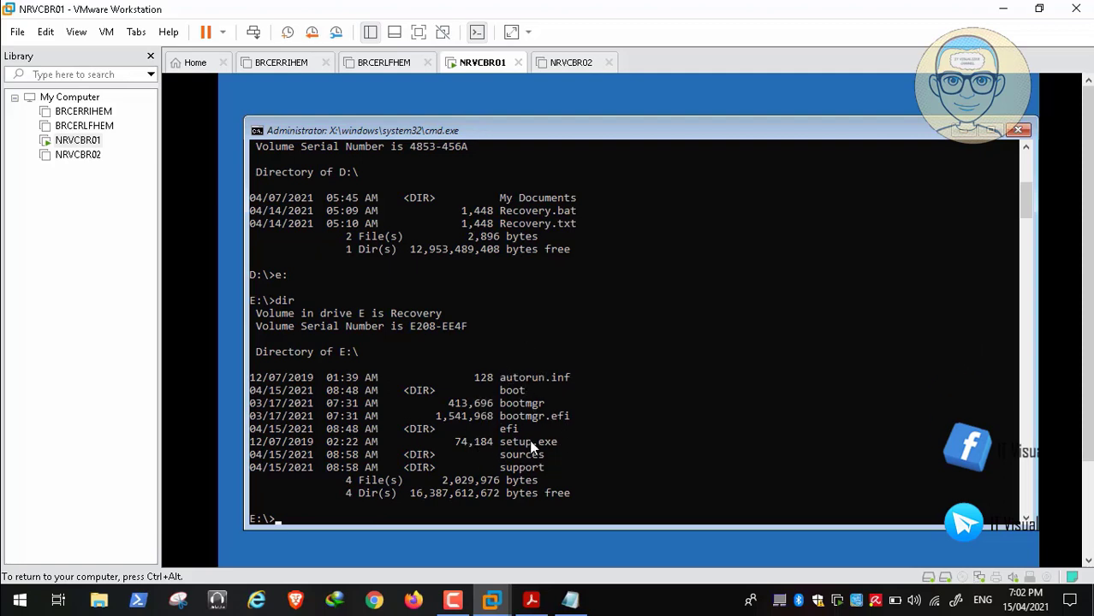
Copy the dism /Capture-Image command for C:\ to D:\install.wim from Notepad.
{"action": "left_click", "coordinate": [13, 583]}
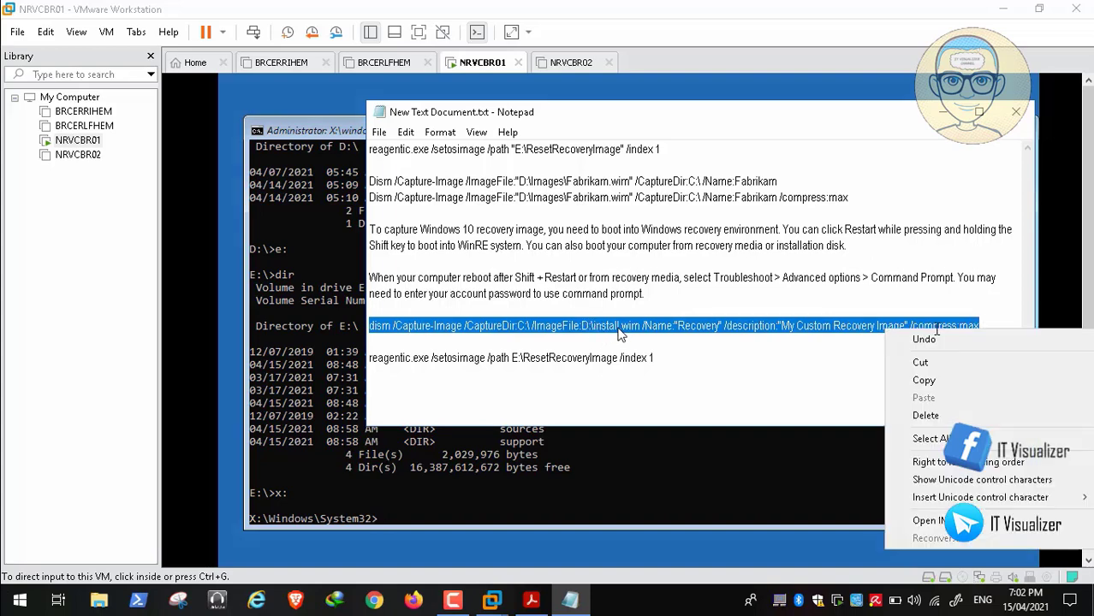
{"action": "left_click", "coordinate": [951, 383]}
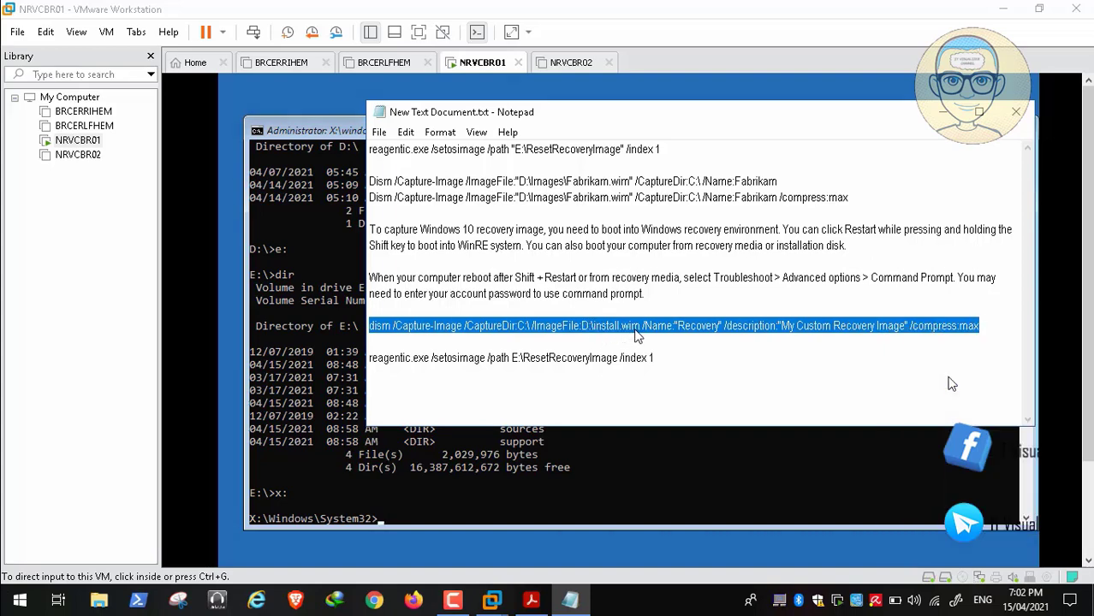
{"action": "left_click", "coordinate": [534, 603]}
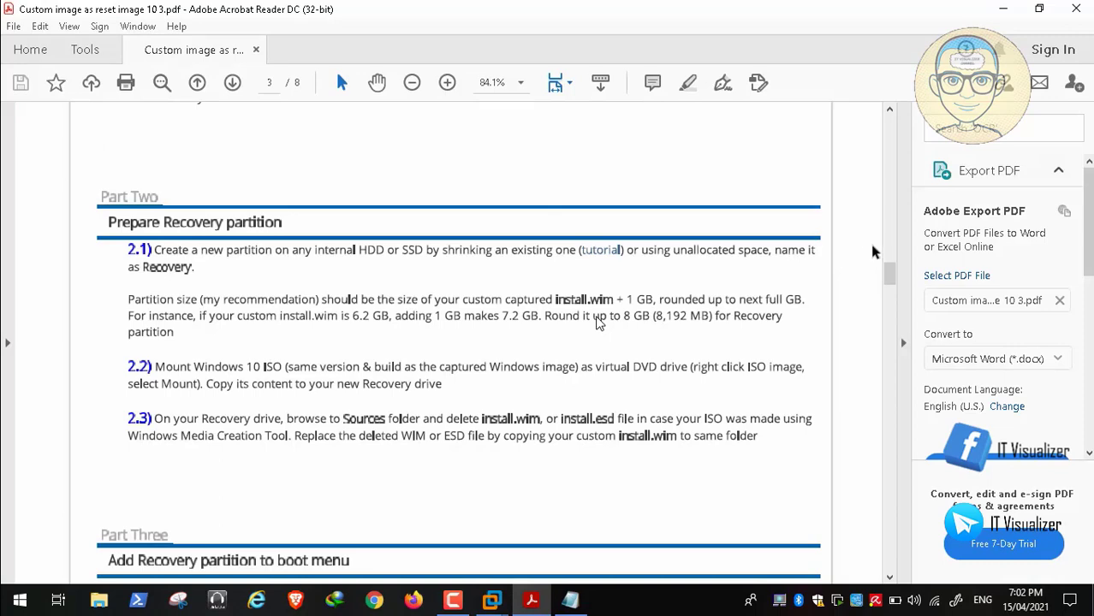
Scroll the PDF to section 1.10's dism capture-image command to compare it.
{"action": "left_click_drag", "start_coordinate": [888, 276], "coordinate": [895, 225]}
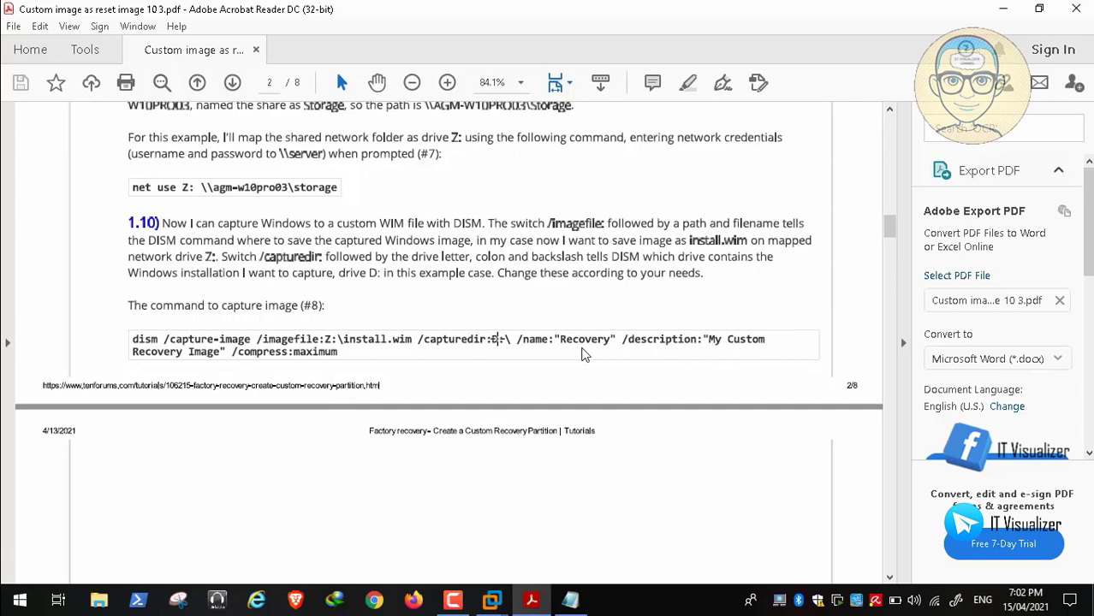
{"action": "mouse_move", "coordinate": [37, 598]}
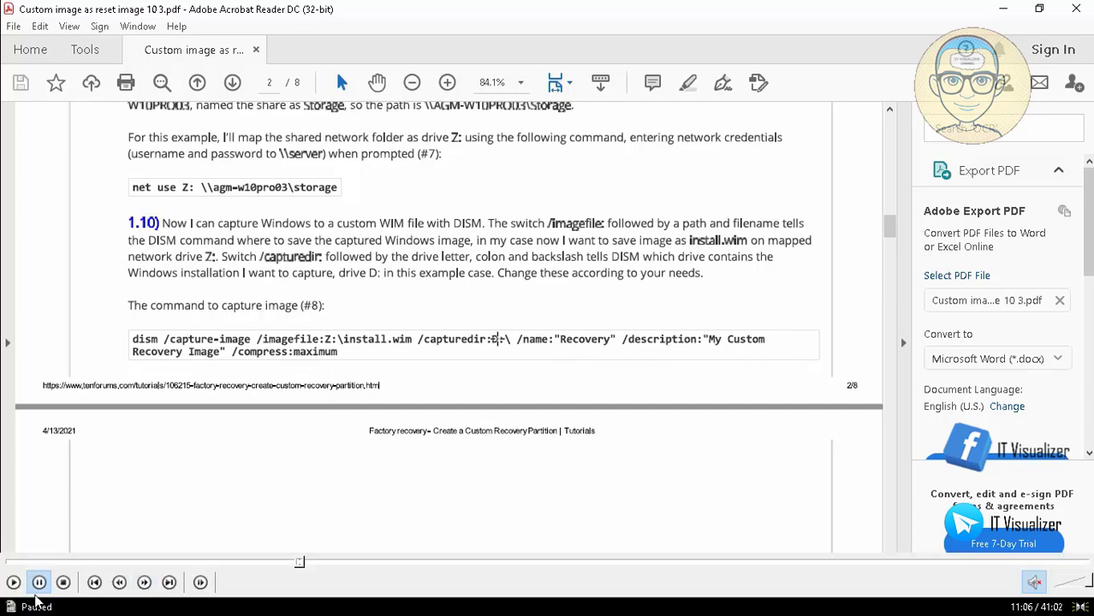
{"action": "left_click", "coordinate": [12, 584]}
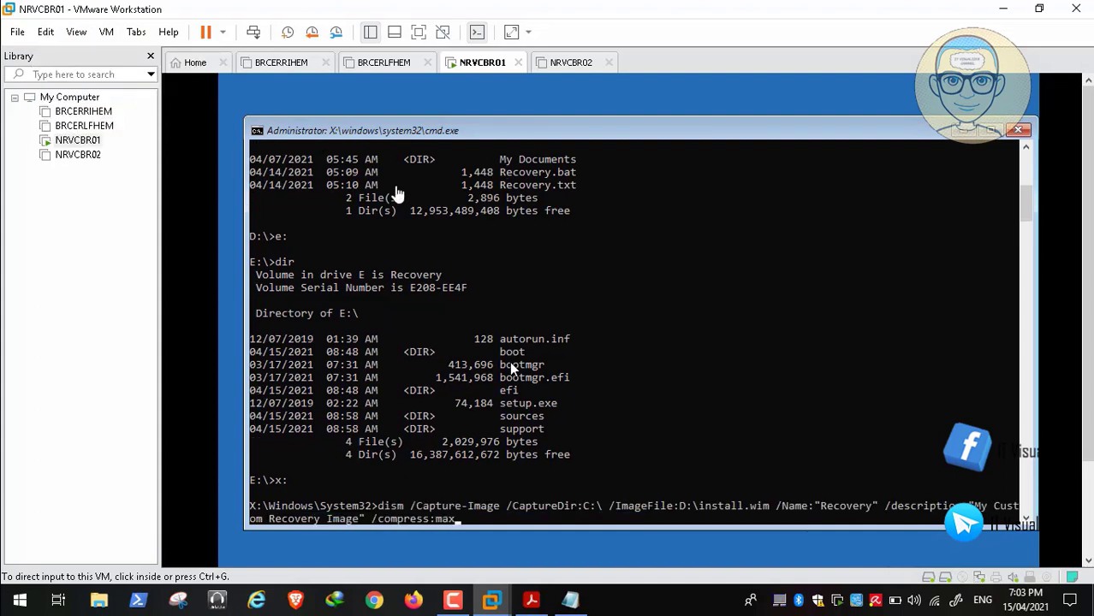
Run the dism capture of C:\ into D:\install.wim named Recovery in the VM's prompt.
{"action": "mouse_move", "coordinate": [126, 609]}
{"action": "left_click", "coordinate": [12, 584]}
{"action": "left_click", "coordinate": [707, 467]}
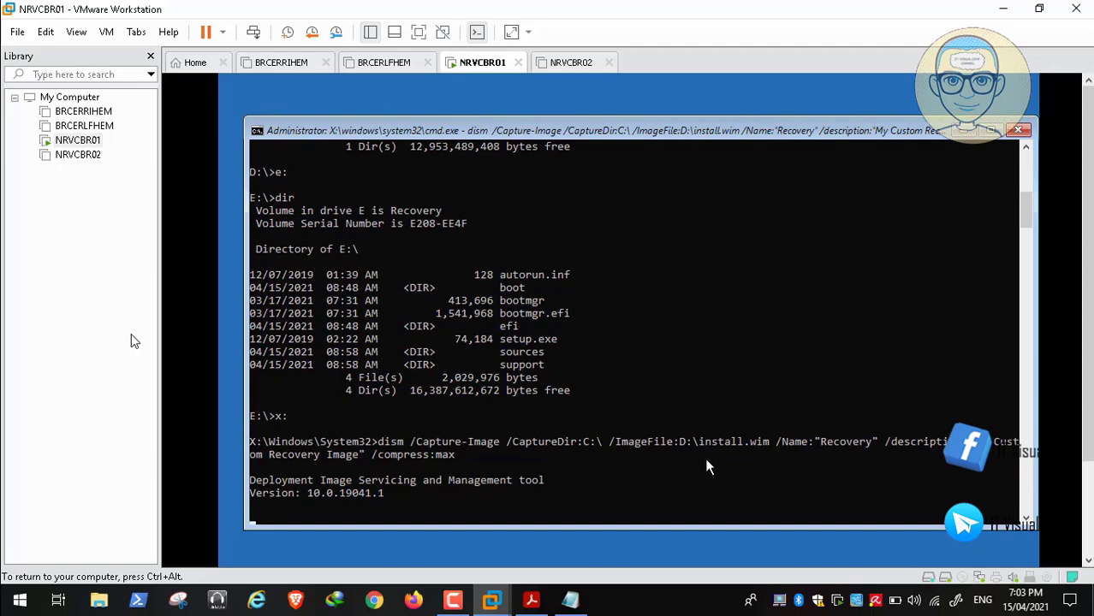
{"action": "left_click", "coordinate": [669, 467]}
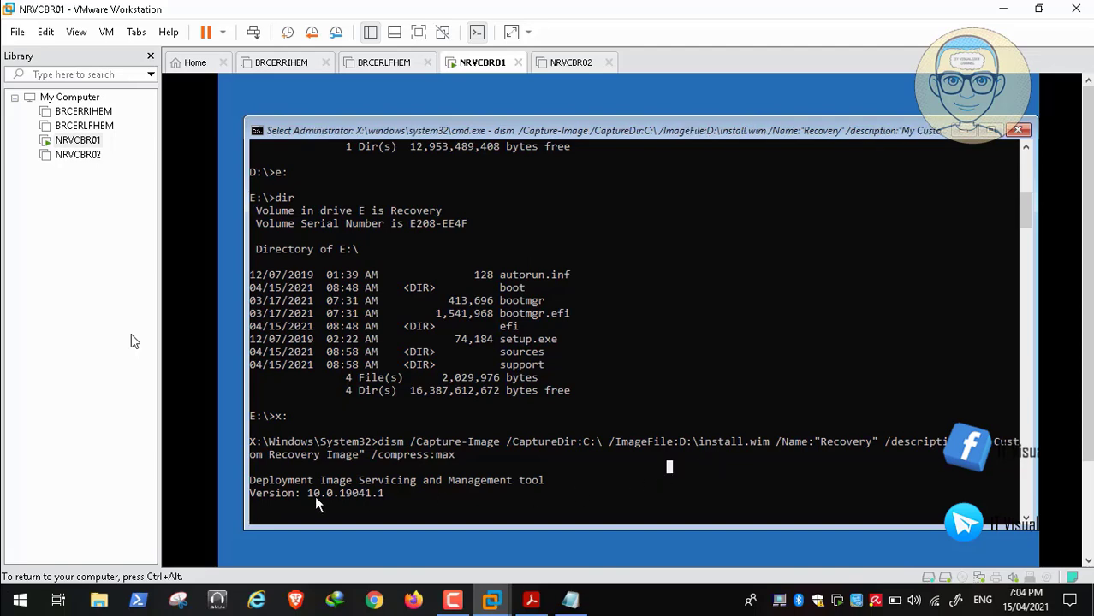
{"action": "left_click", "coordinate": [265, 518]}
{"action": "key", "text": "Escape"}
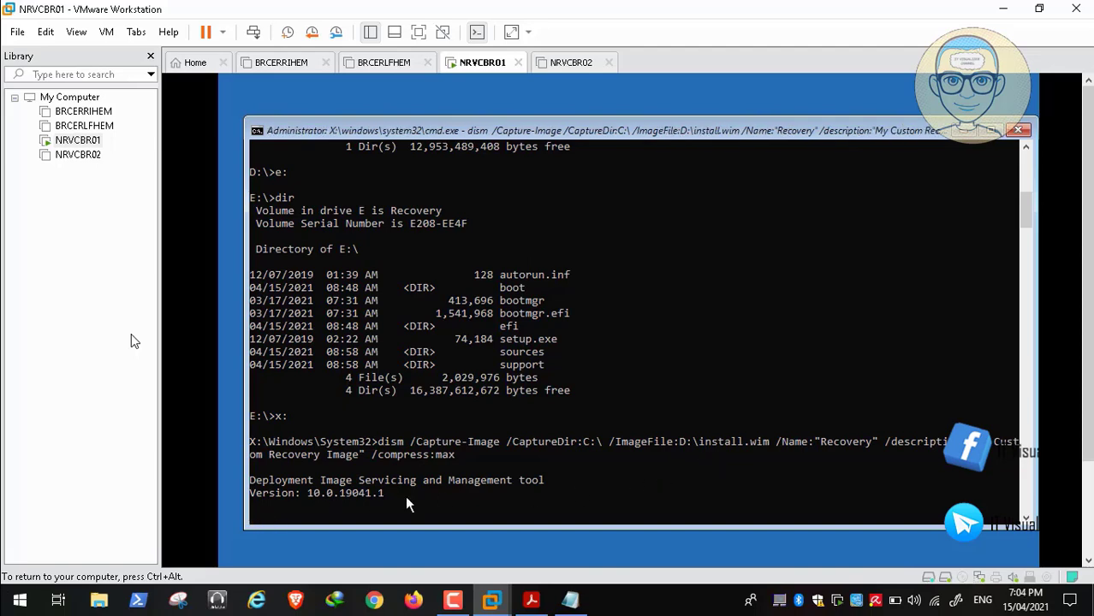
{"action": "key", "text": "ctrl+alt"}
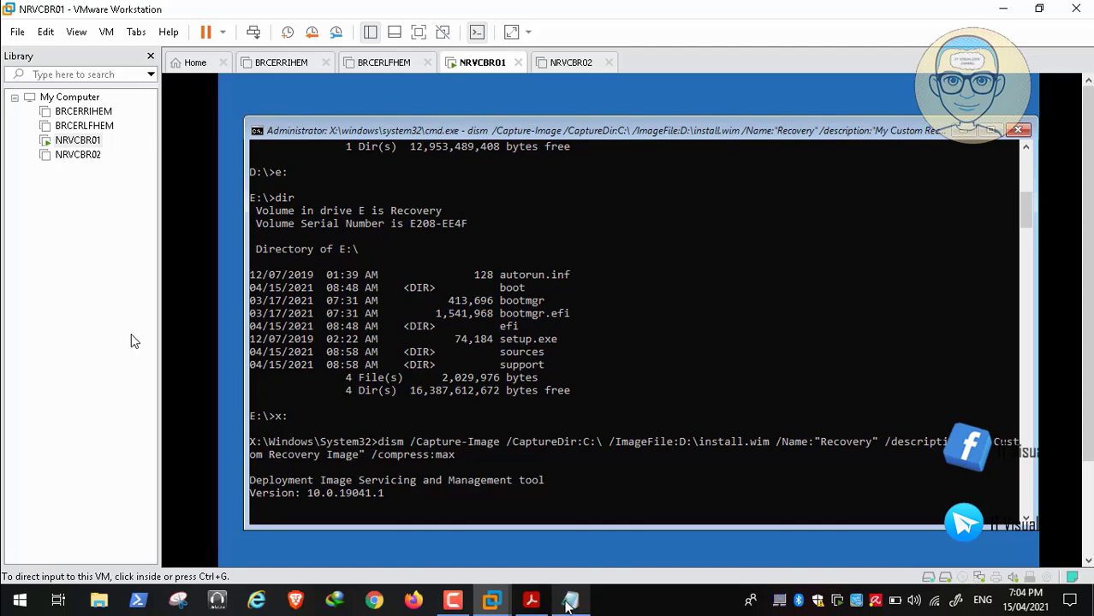
{"action": "left_click", "coordinate": [530, 600]}
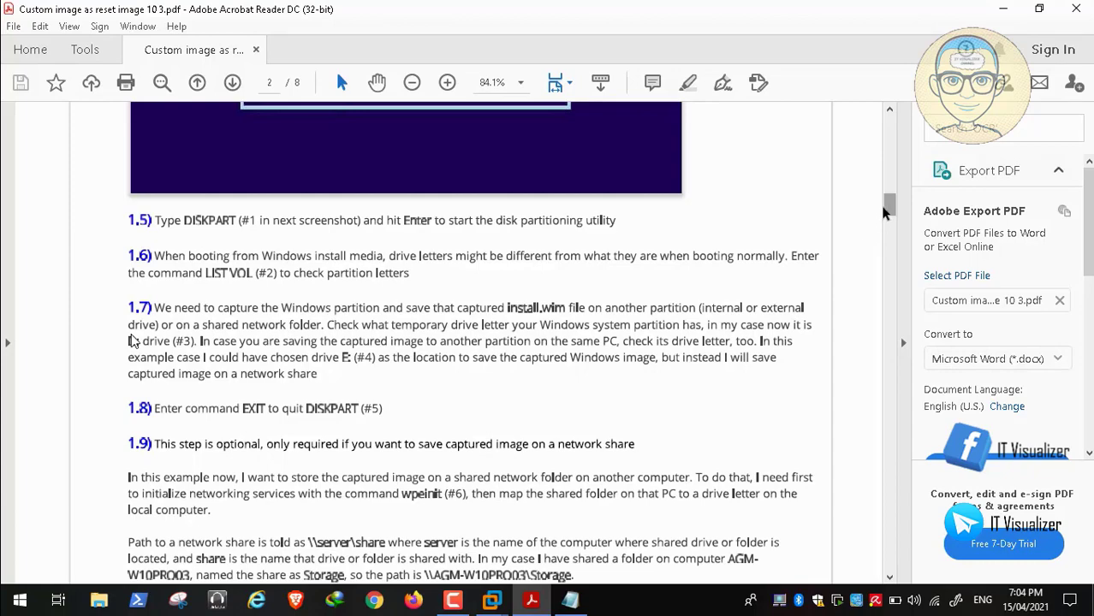
Scroll the PDF to section 3.1's batch code for the Recovery boot entry, then minimize it.
{"action": "left_click_drag", "start_coordinate": [890, 218], "coordinate": [896, 306]}
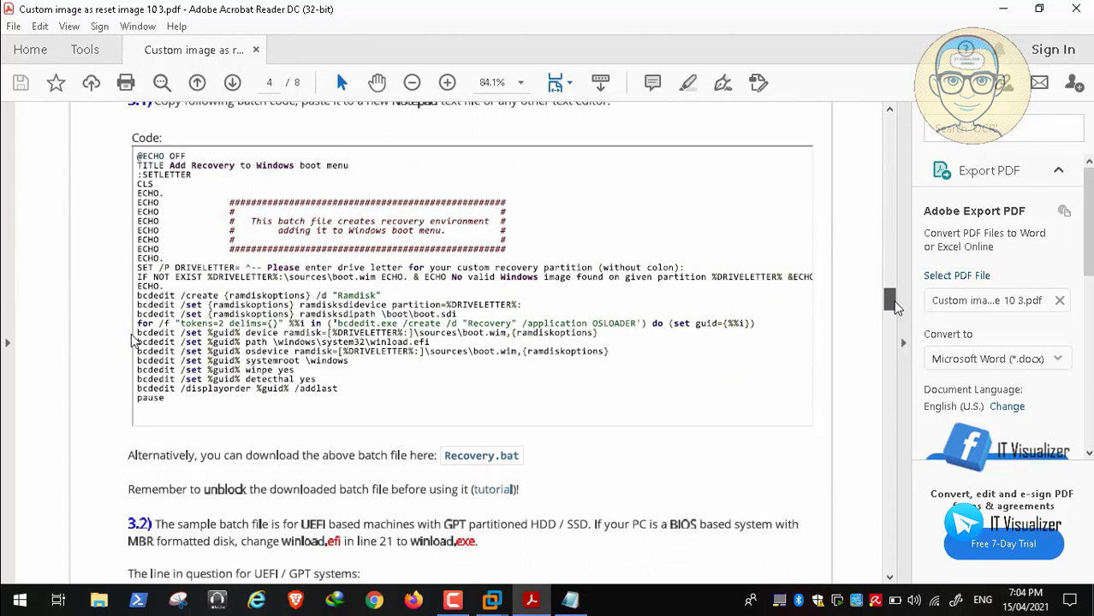
{"action": "left_click_drag", "start_coordinate": [895, 306], "coordinate": [893, 298]}
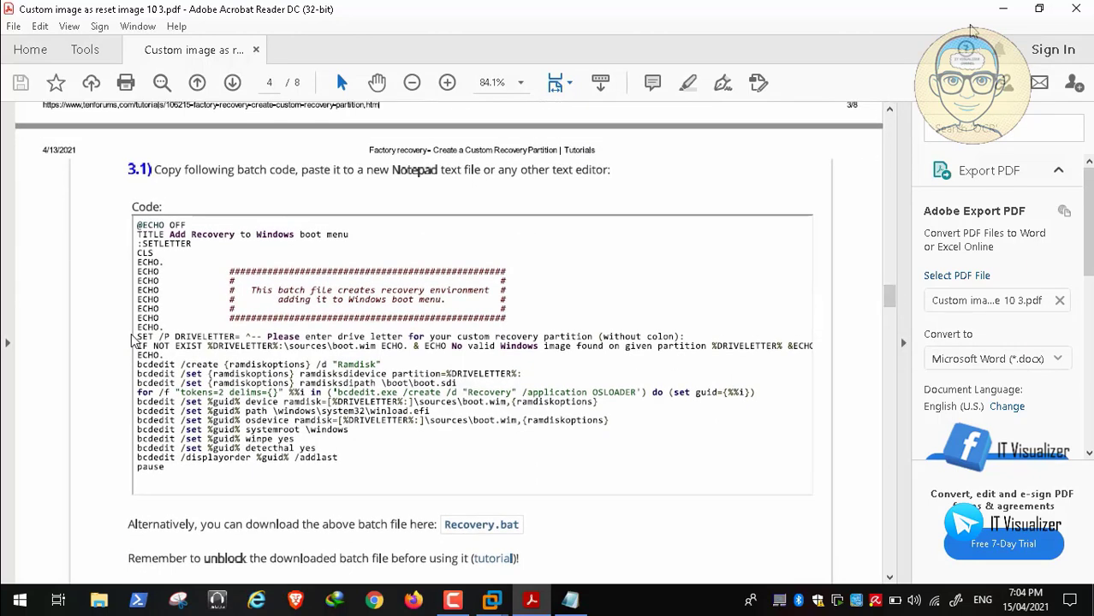
{"action": "left_click", "coordinate": [1003, 8]}
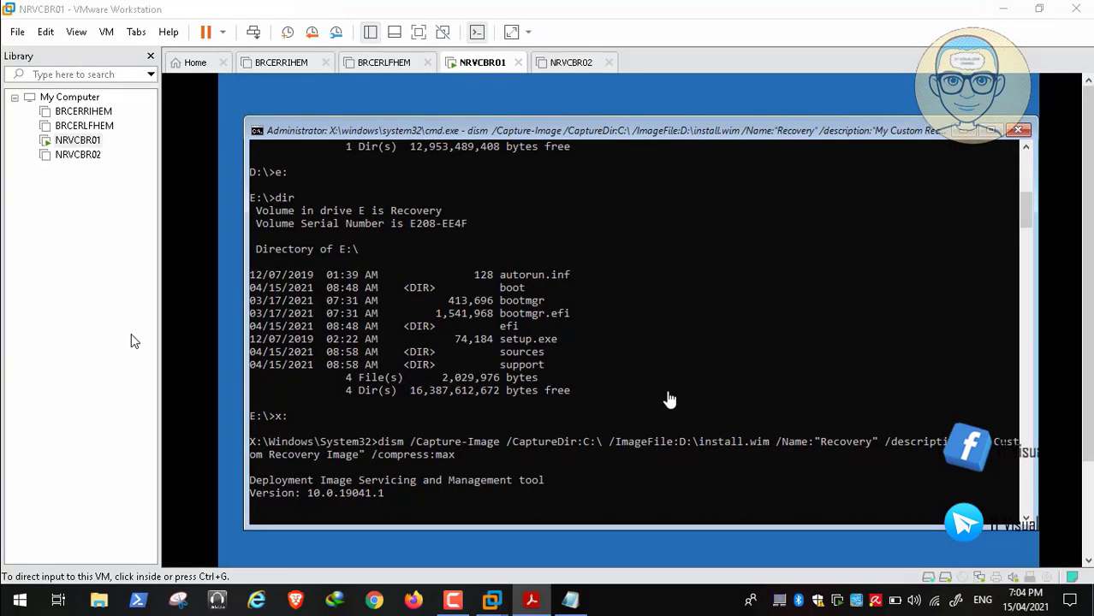
Close the recovery command prompt with exit and continue booting into Windows 10.
{"action": "left_click", "coordinate": [462, 602]}
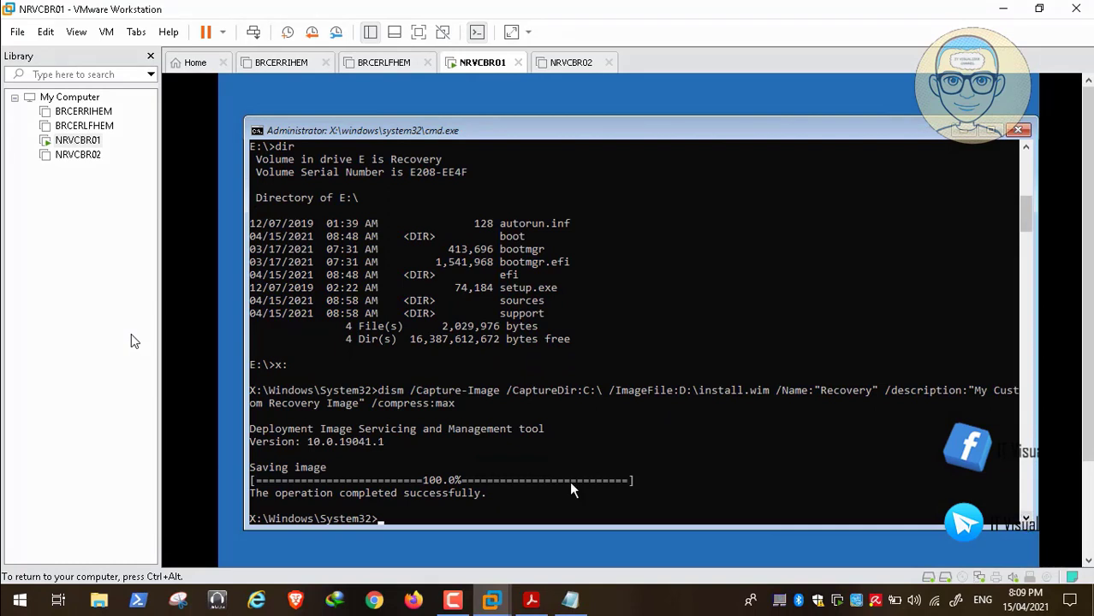
{"action": "left_click", "coordinate": [545, 487]}
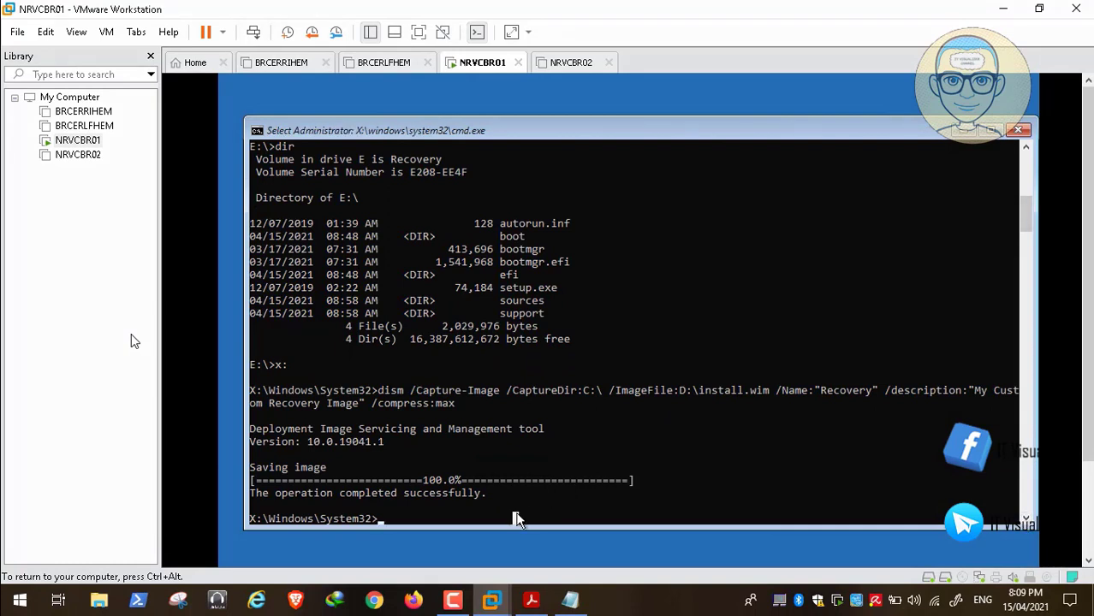
{"action": "type", "text": "exit"}
{"action": "key", "text": "Return"}
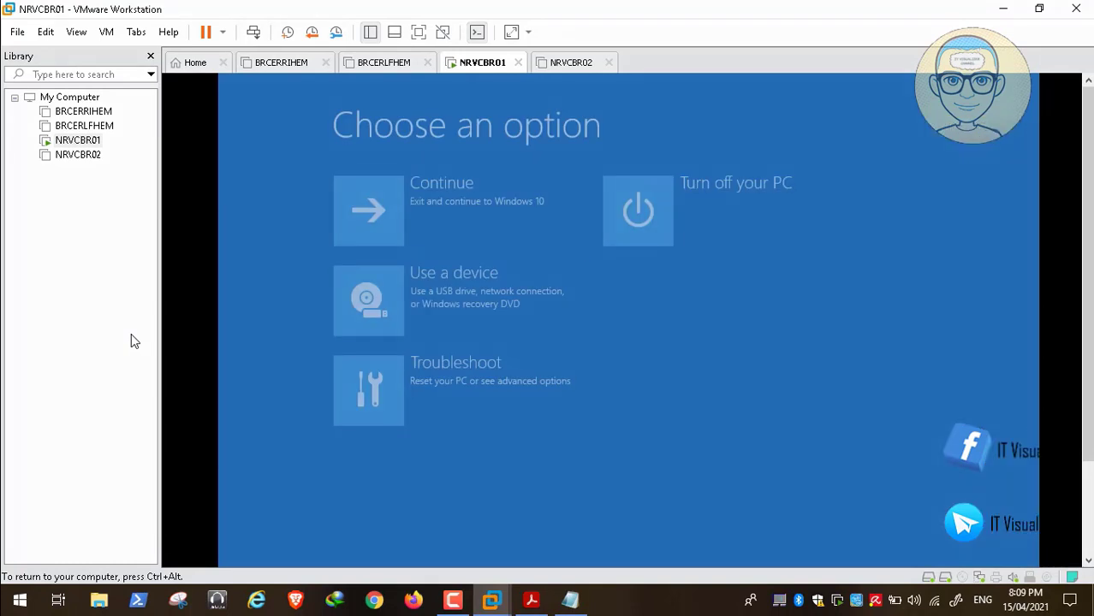
{"action": "key", "text": "Return"}
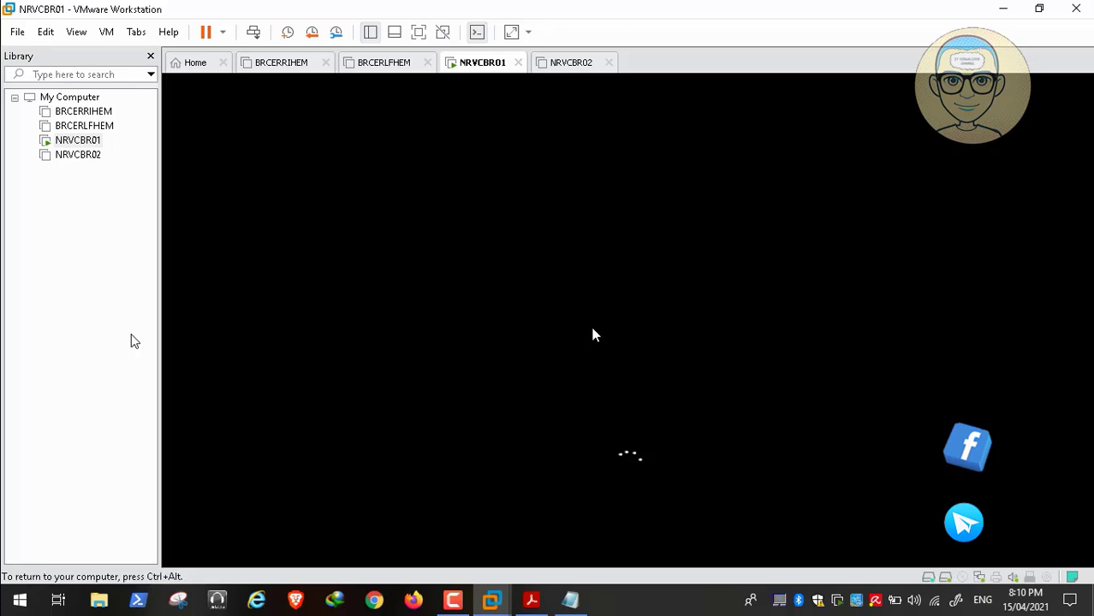
Release input from the VM and bring the NRVCBR01 console back into focus.
{"action": "key", "text": "ctrl+alt"}
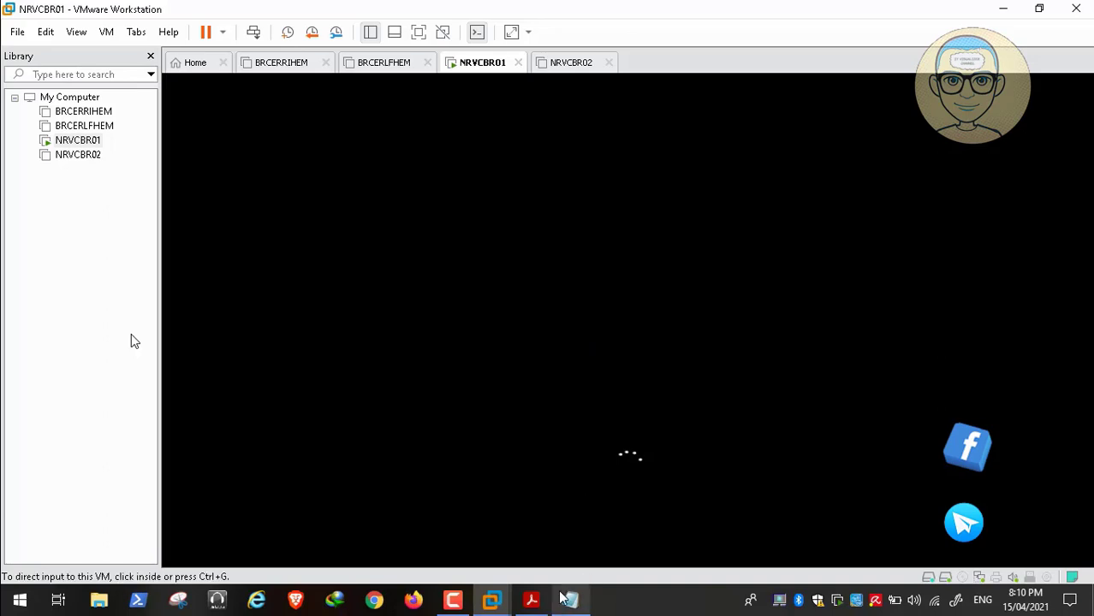
{"action": "left_click", "coordinate": [458, 603]}
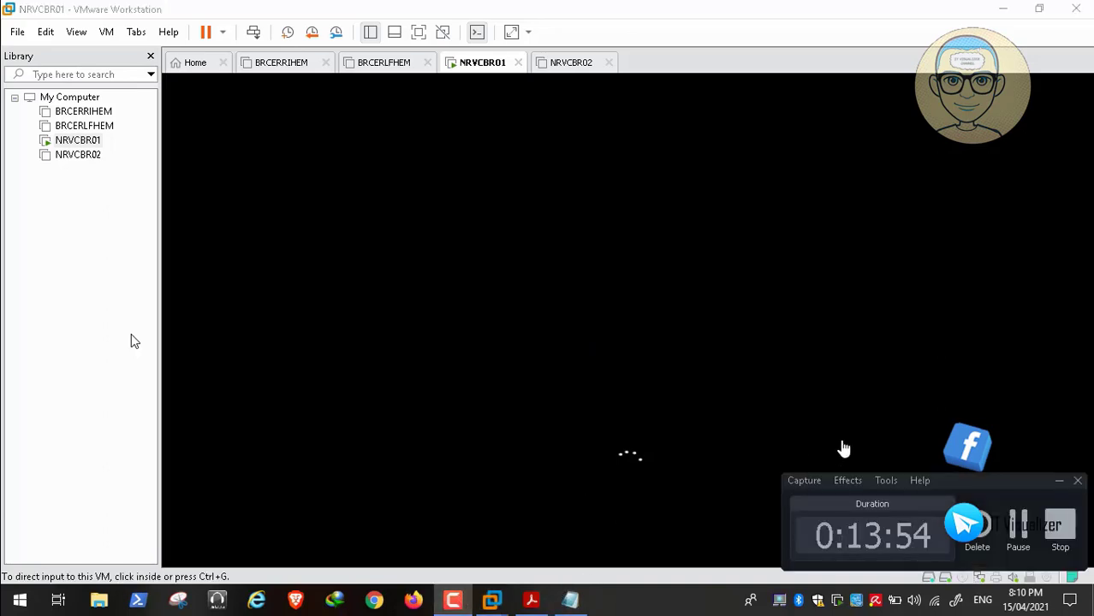
{"action": "left_click", "coordinate": [1017, 522]}
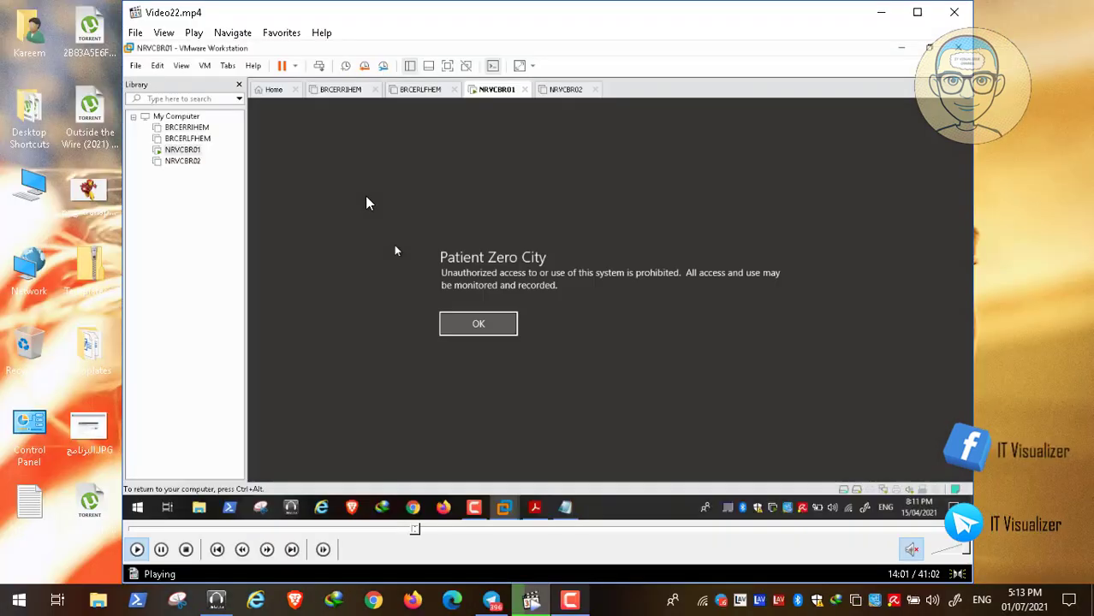
{"action": "left_click", "coordinate": [162, 549]}
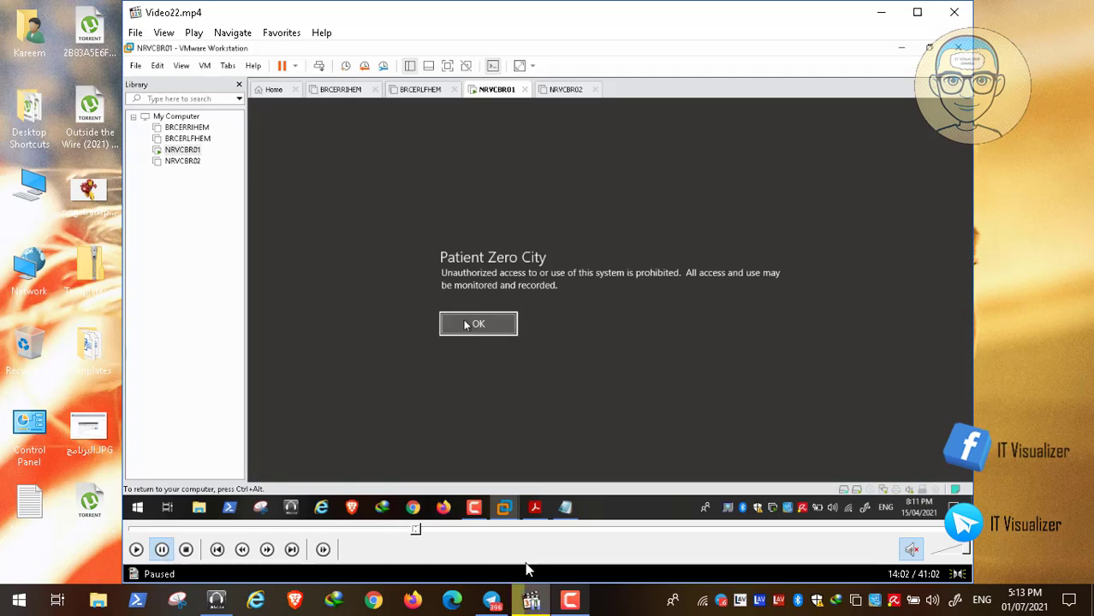
{"action": "left_click", "coordinate": [578, 606]}
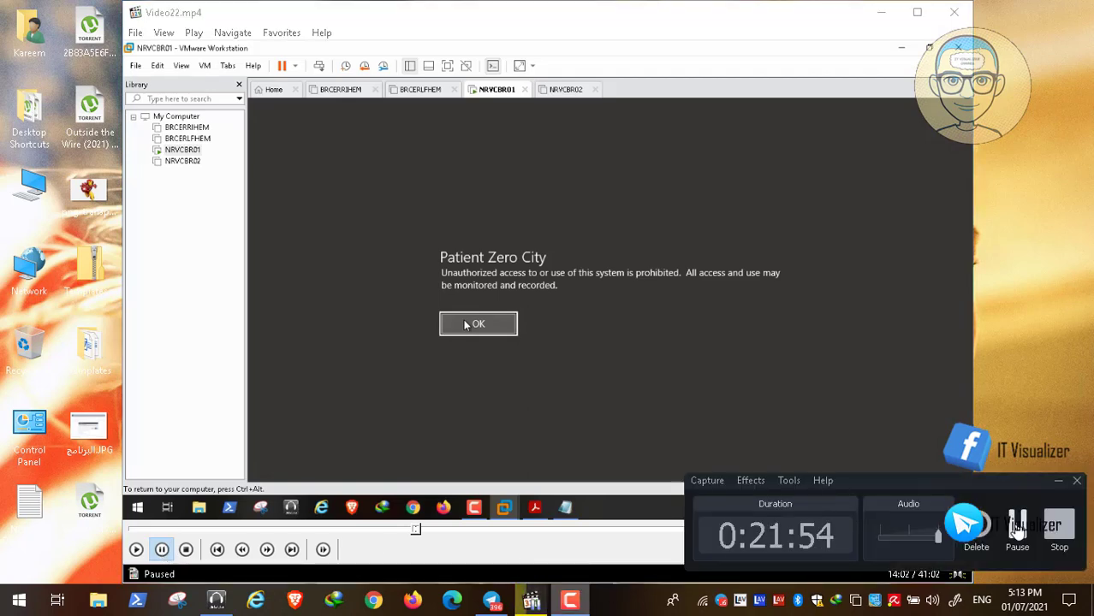
{"action": "left_click", "coordinate": [1016, 532]}
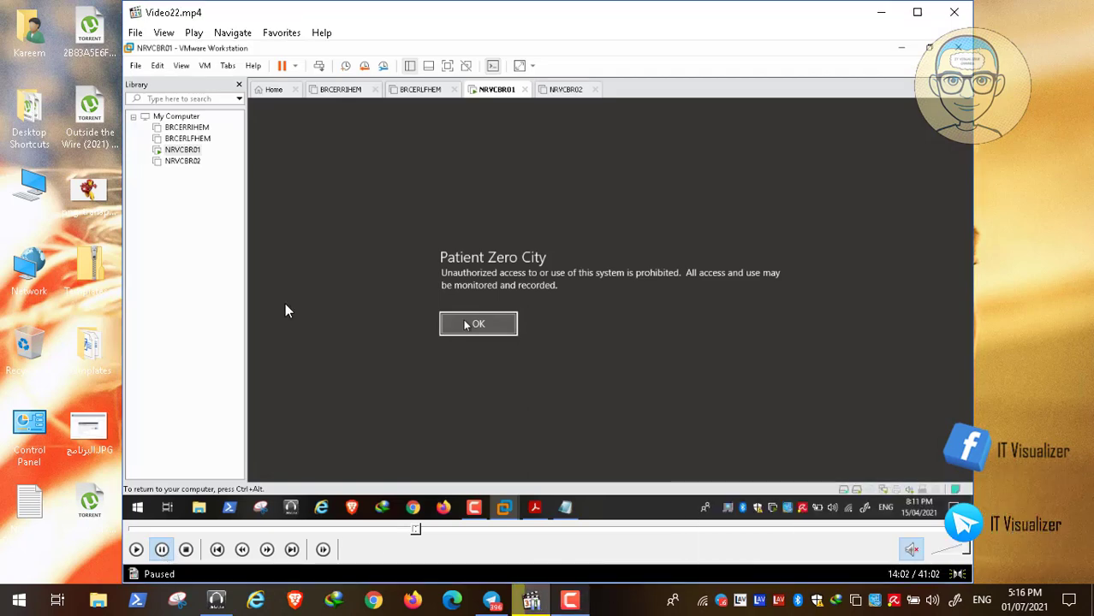
{"action": "double_click", "coordinate": [456, 323]}
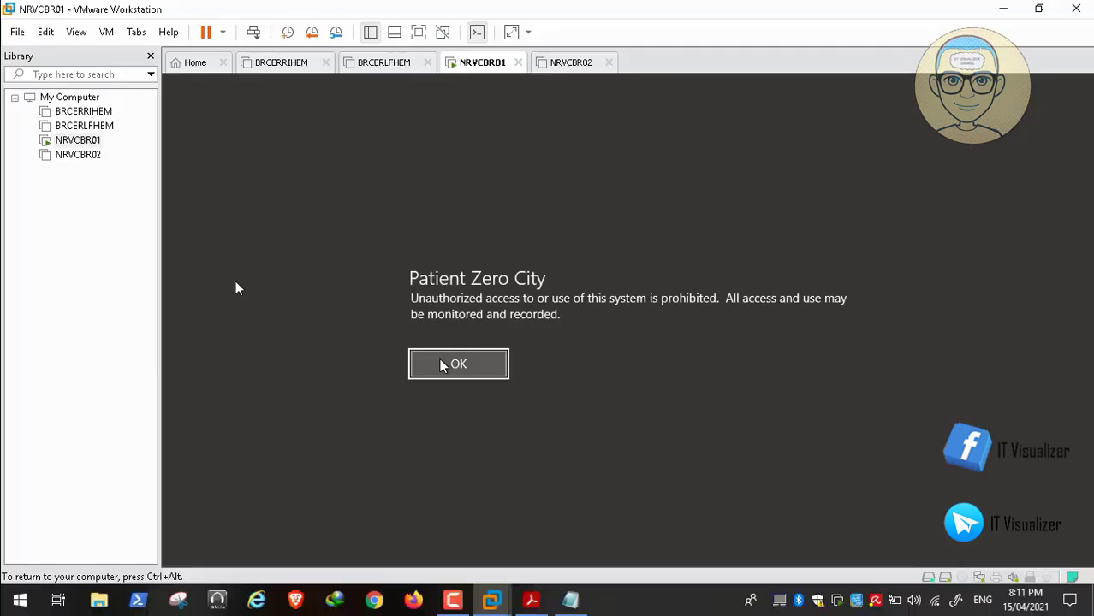
Dismiss the Patient Zero City legal notice and sign in with the account password.
{"action": "left_click", "coordinate": [235, 282]}
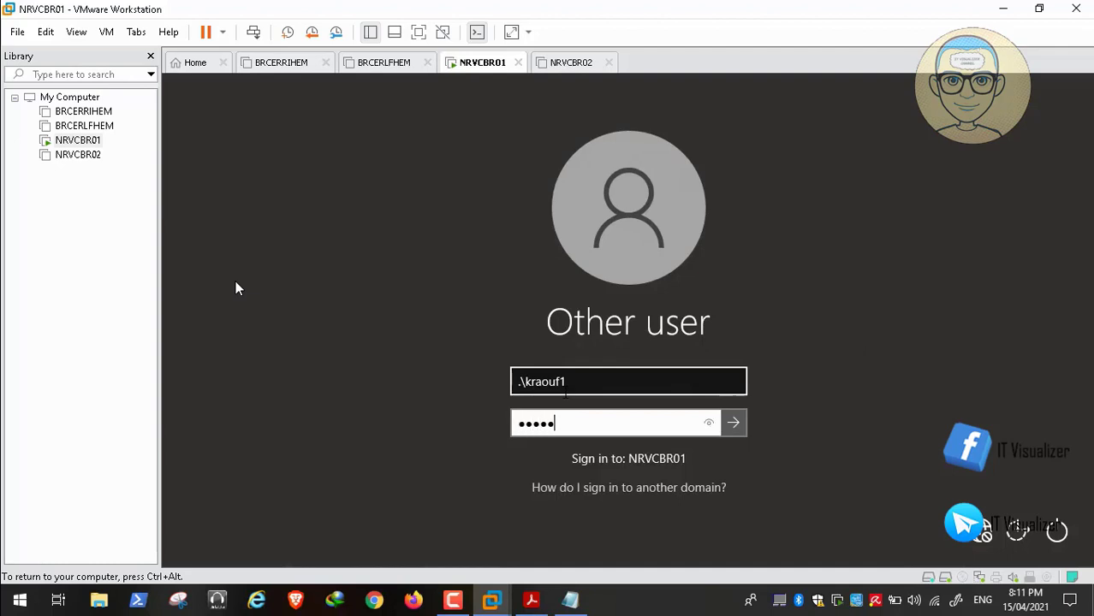
{"action": "type", "text": "●●●●●"}
{"action": "key", "text": "Return"}
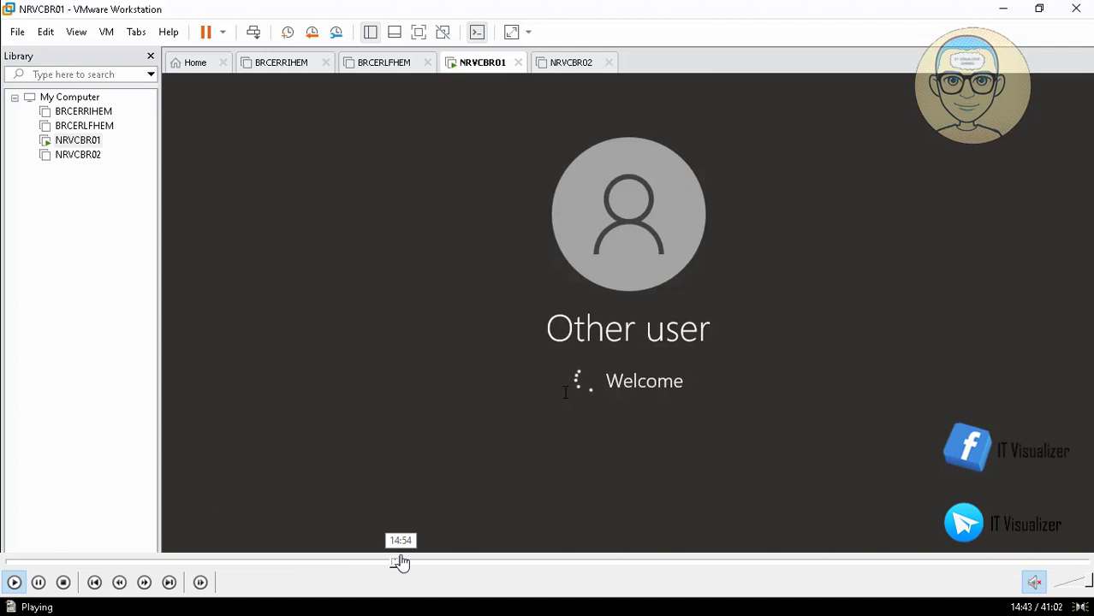
{"action": "left_click", "coordinate": [402, 561]}
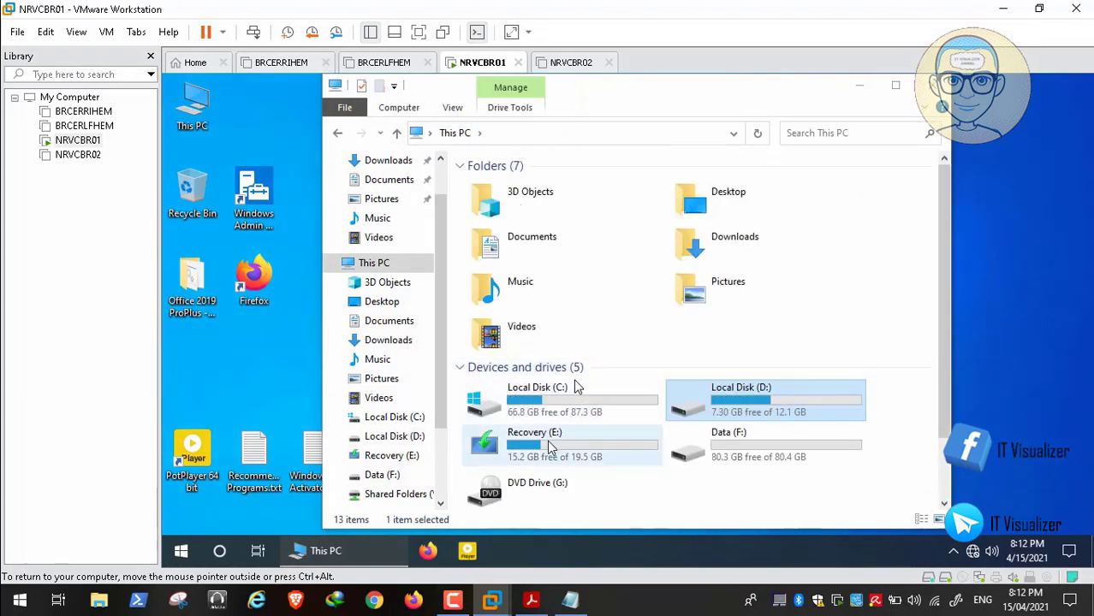
Open Recovery (E:)\sources and select the 3.39 GB install.esd file.
{"action": "left_click", "coordinate": [549, 445]}
{"action": "double_click", "coordinate": [549, 447]}
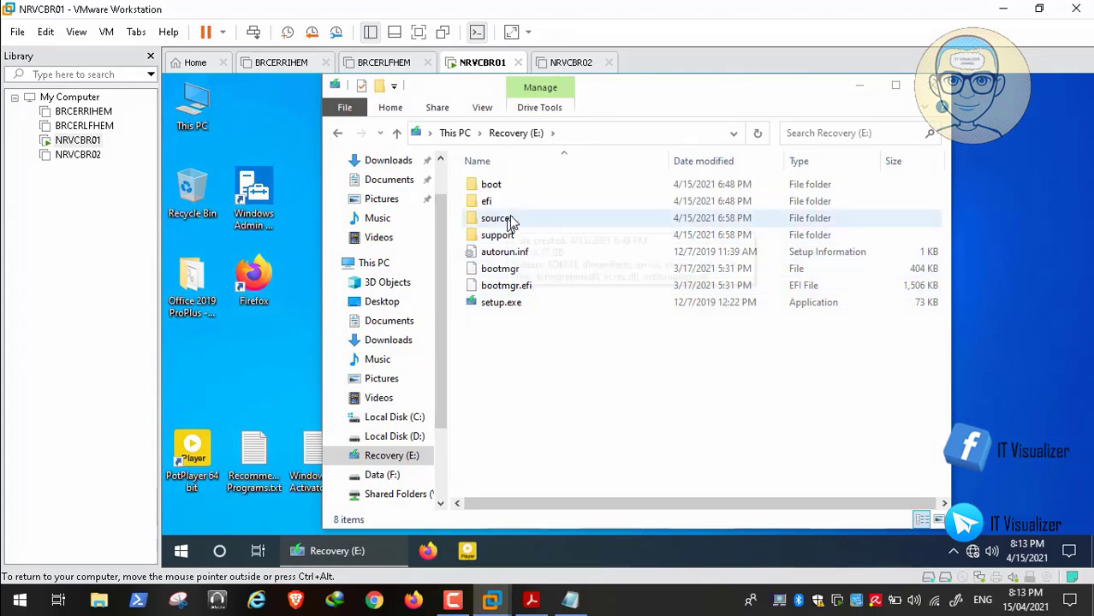
{"action": "left_click", "coordinate": [510, 220]}
{"action": "double_click", "coordinate": [510, 220]}
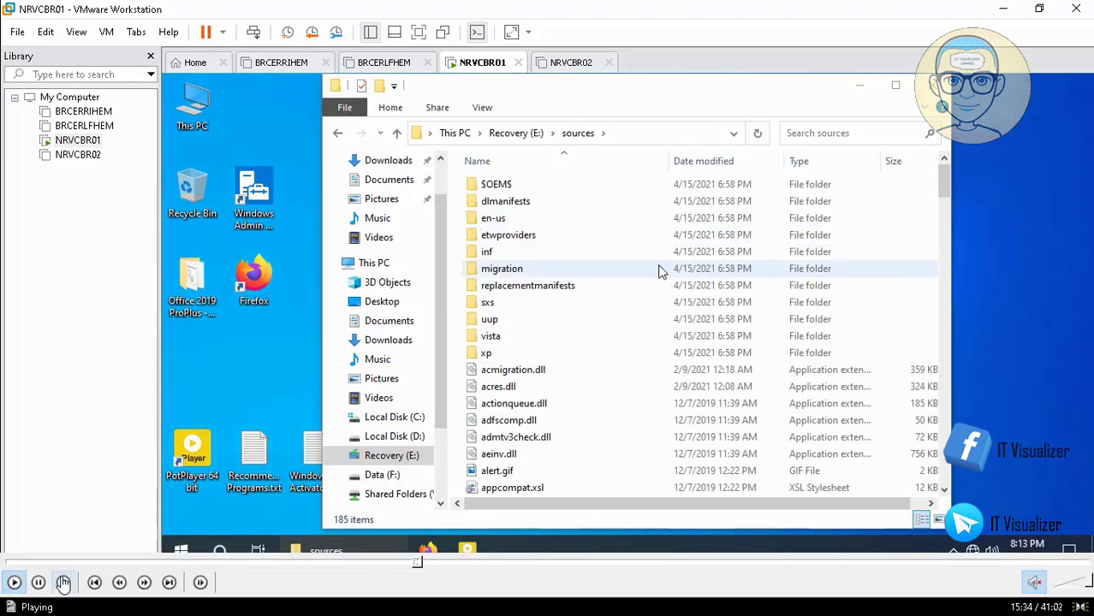
{"action": "left_click", "coordinate": [549, 373]}
{"action": "key", "text": "i"}
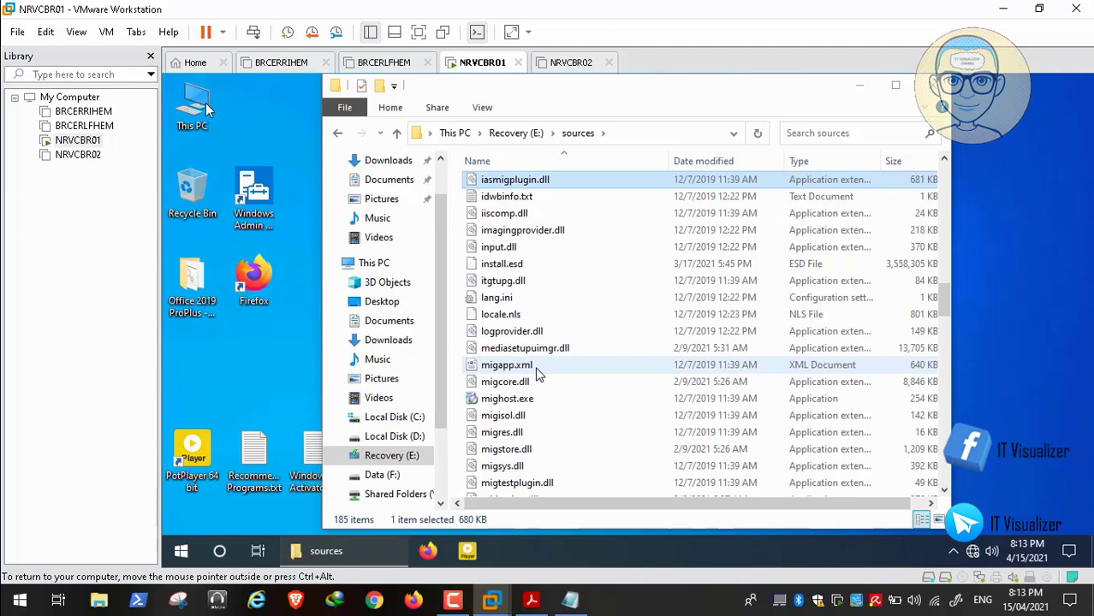
{"action": "mouse_move", "coordinate": [2, 579]}
{"action": "key", "text": "Down"}
{"action": "key", "text": "Down"}
{"action": "key", "text": "Down"}
{"action": "key", "text": "Down"}
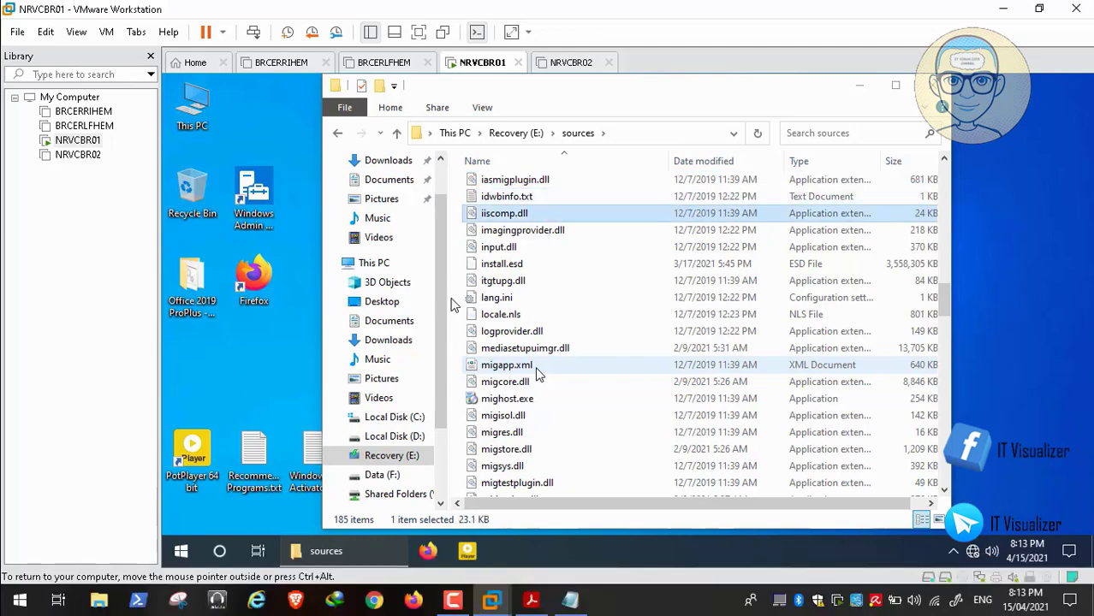
{"action": "key", "text": "Down"}
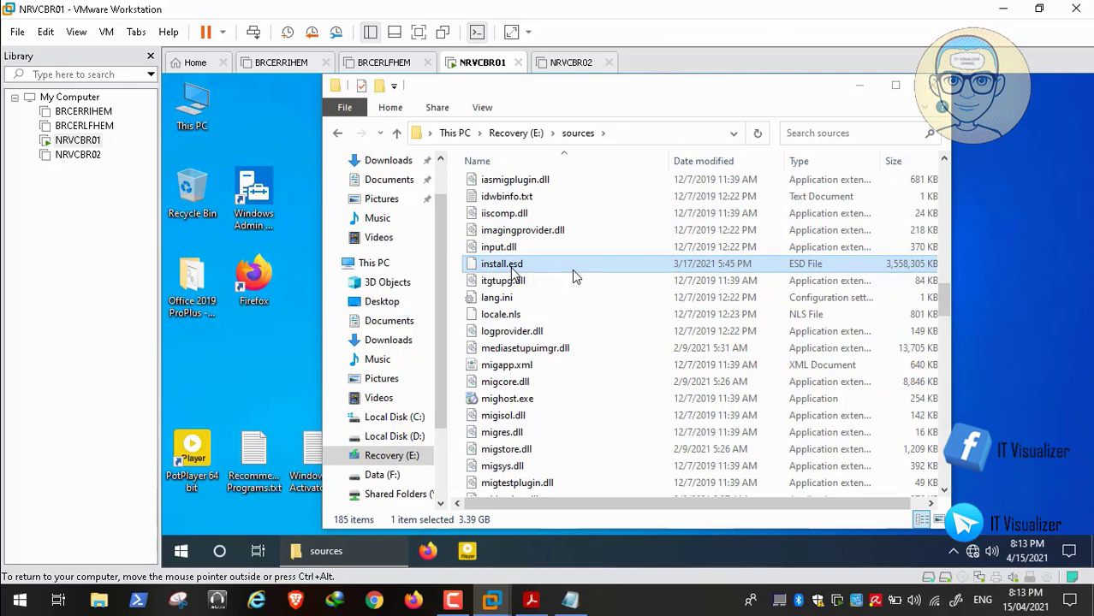
Permanently delete install.esd from Recovery (E:)\sources.
{"action": "key", "text": "shift+Delete"}
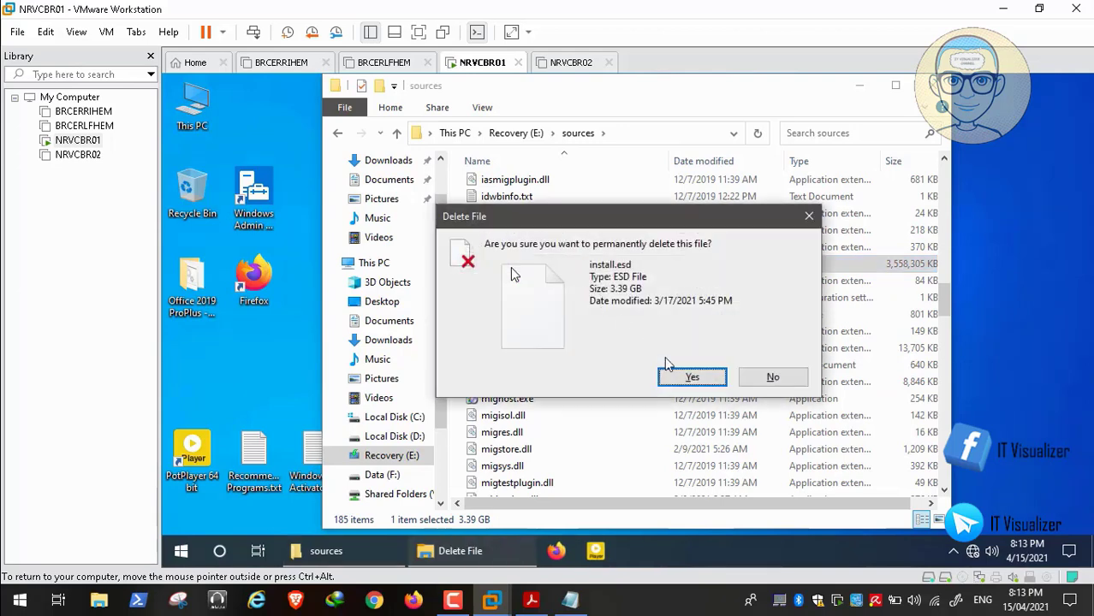
{"action": "left_click", "coordinate": [690, 378]}
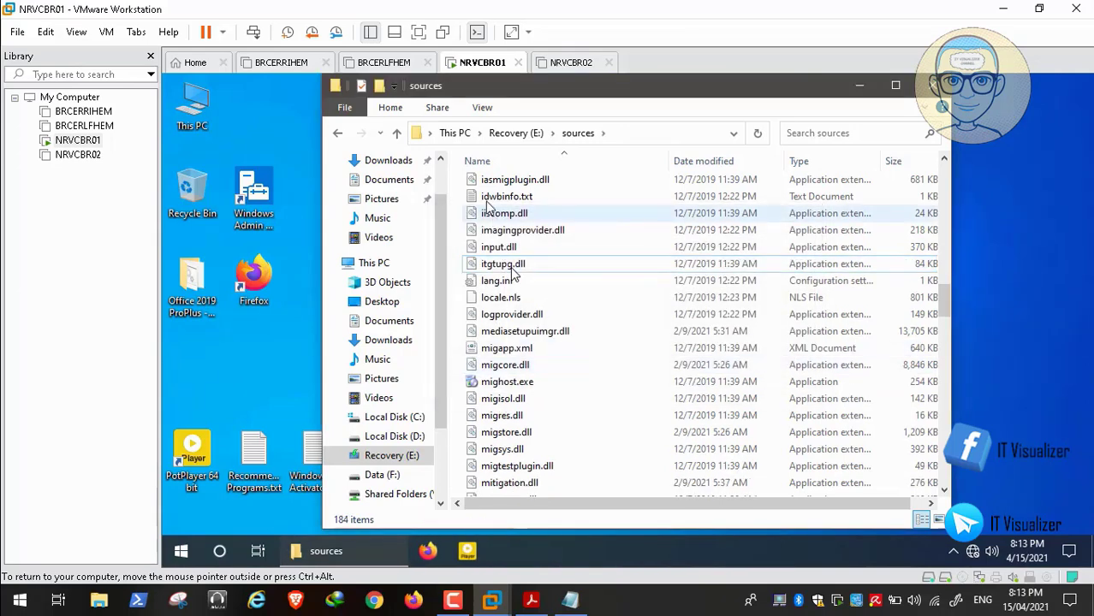
{"action": "left_click", "coordinate": [454, 133]}
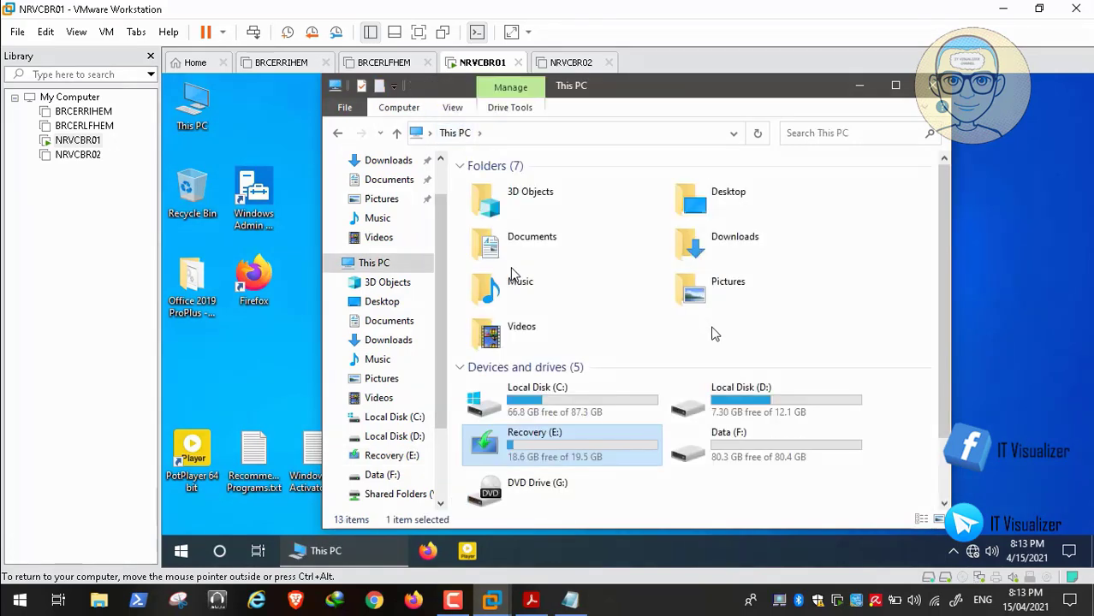
Copy the 4.69 GB install.wim from Local Disk (D:) into Recovery (E:)\sources.
{"action": "double_click", "coordinate": [743, 400]}
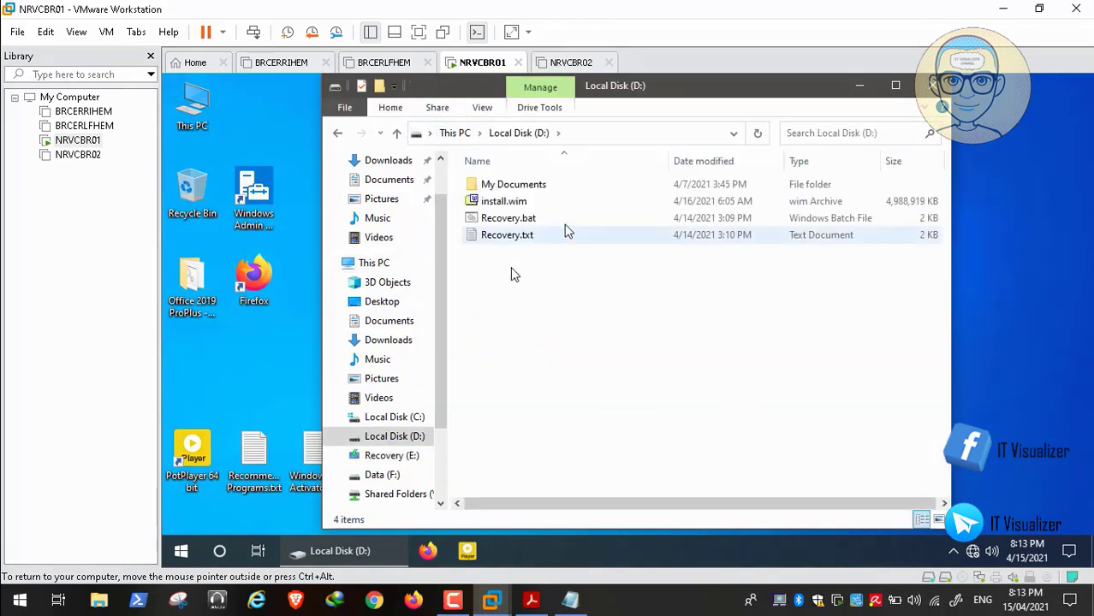
{"action": "left_click", "coordinate": [526, 206]}
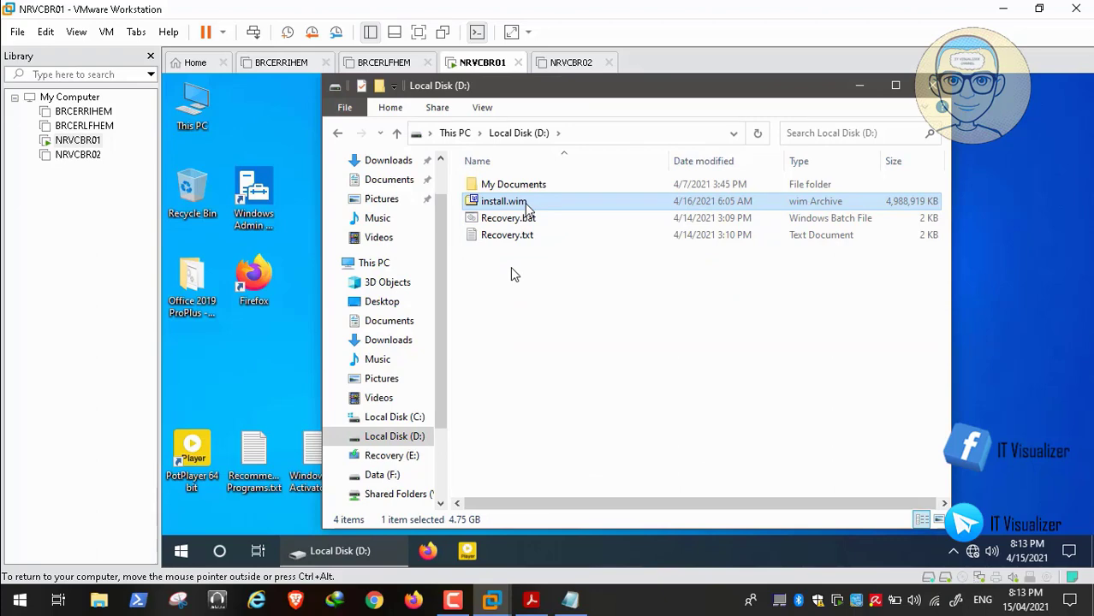
{"action": "right_click", "coordinate": [526, 205]}
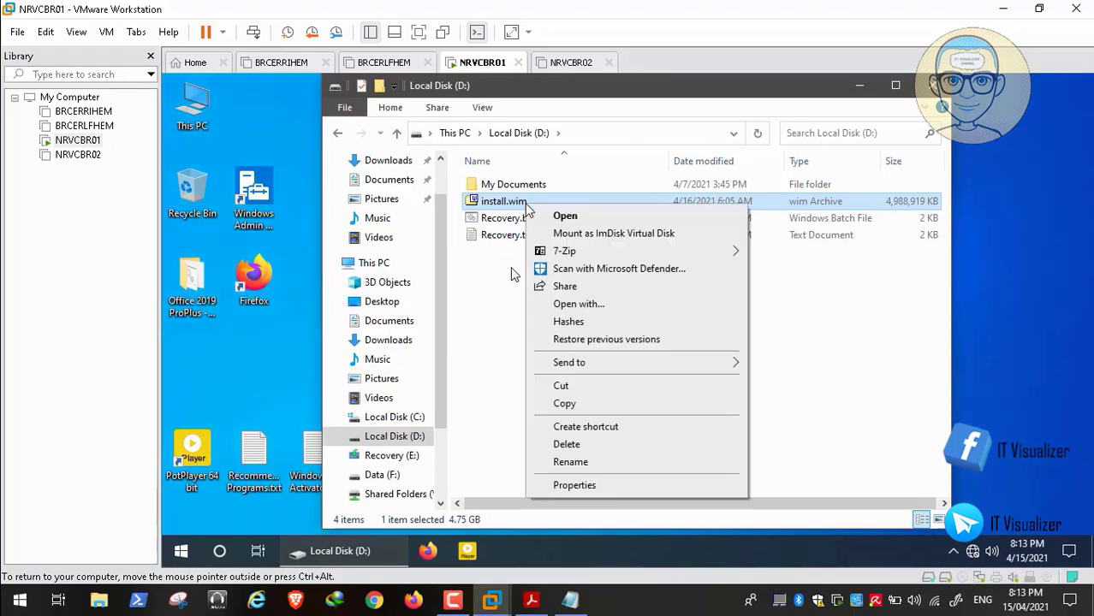
{"action": "left_click", "coordinate": [601, 407]}
{"action": "left_click", "coordinate": [454, 133]}
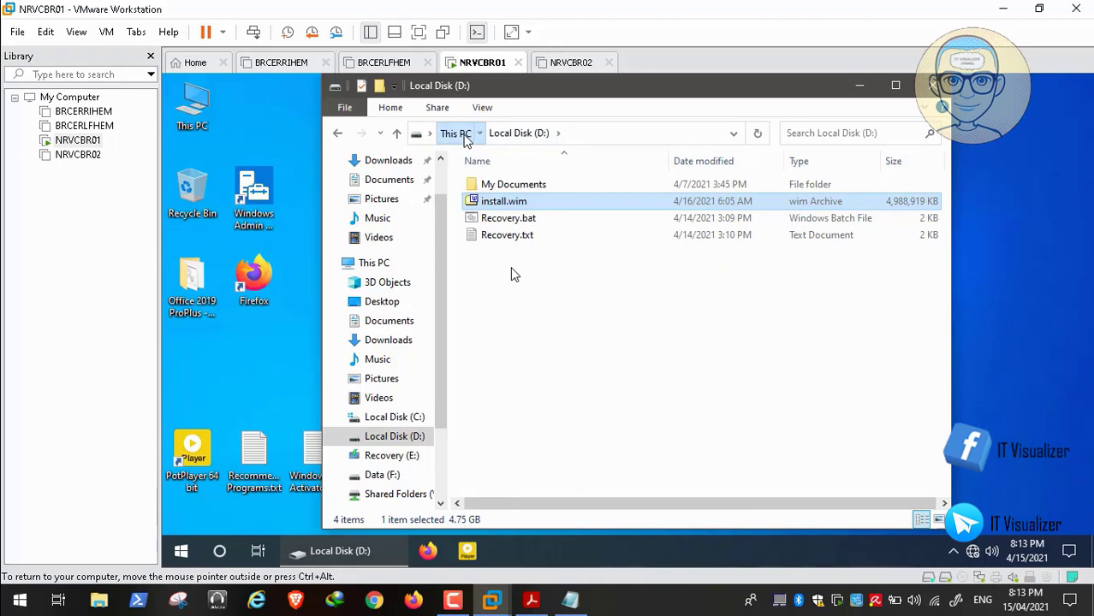
{"action": "double_click", "coordinate": [557, 438]}
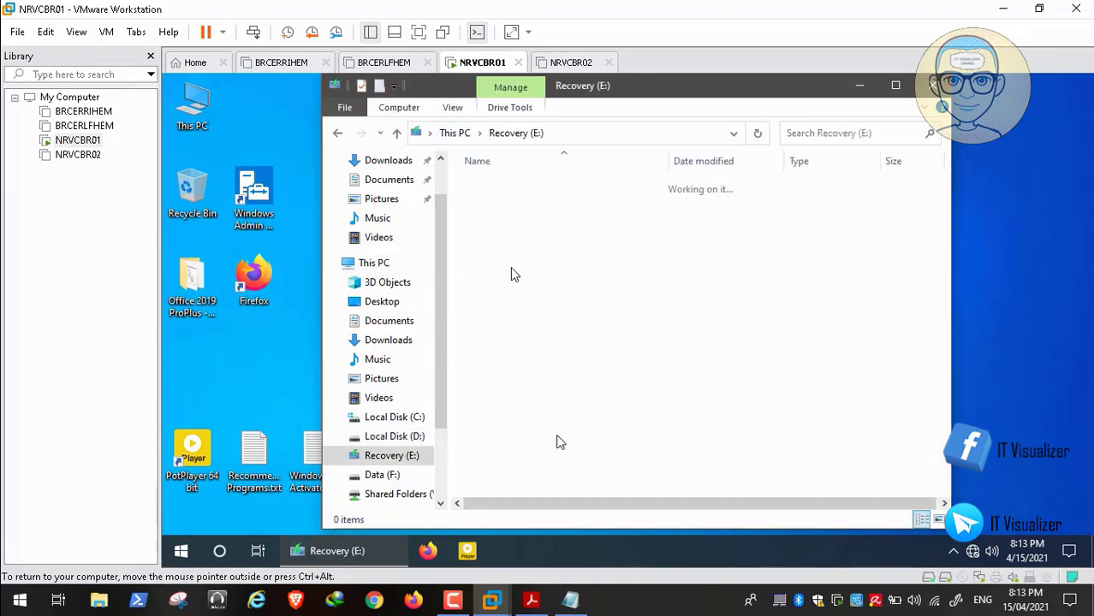
{"action": "double_click", "coordinate": [496, 218]}
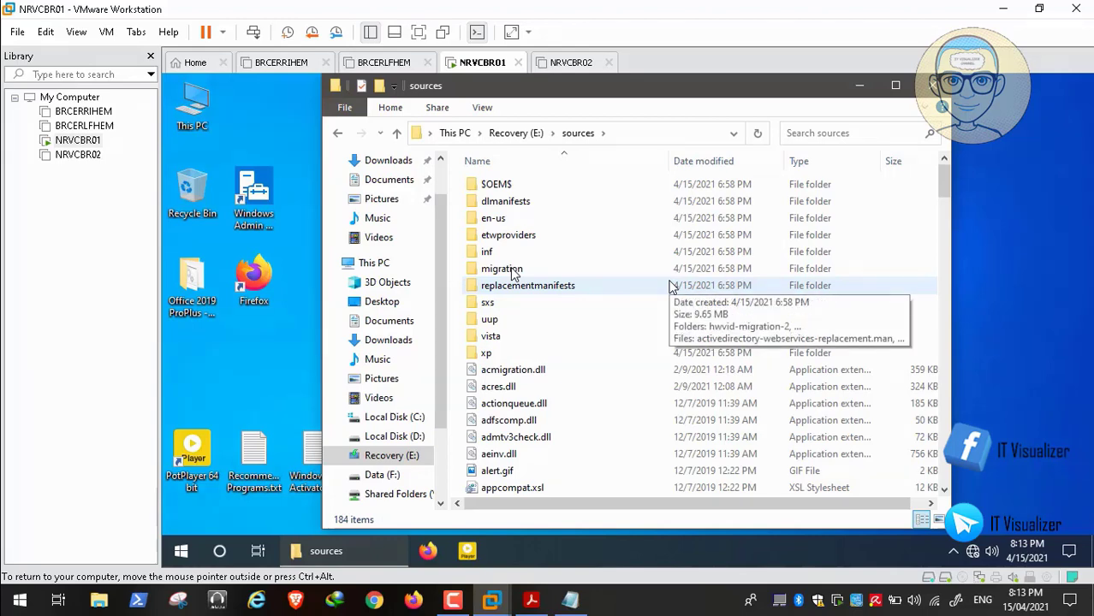
{"action": "key", "text": "ctrl+v"}
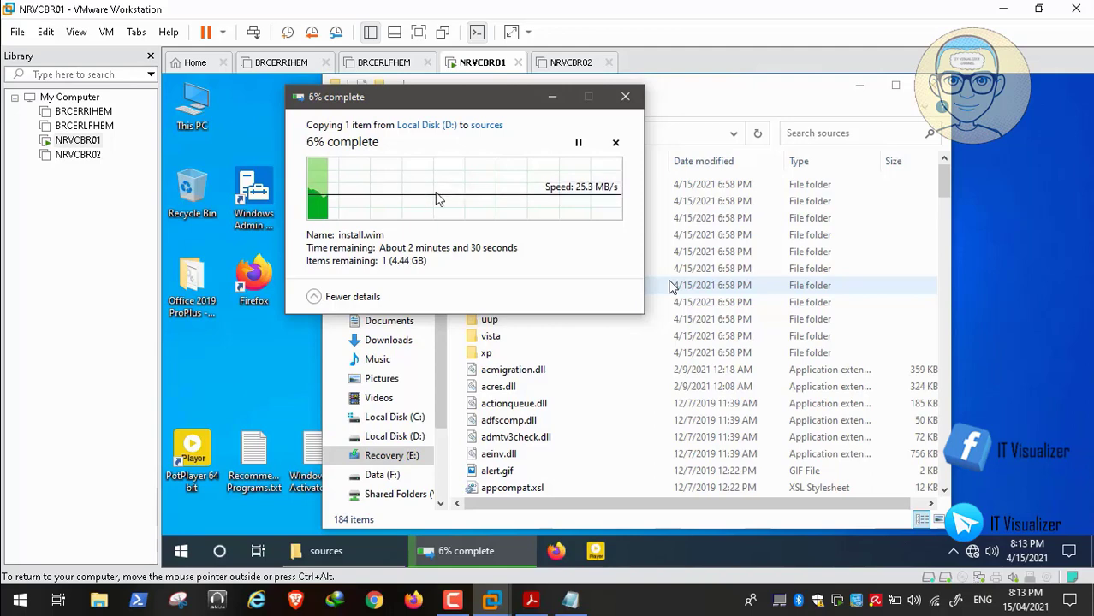
Add a new text document on the VM desktop and name it 'before recovery.txt'.
{"action": "mouse_move", "coordinate": [376, 571]}
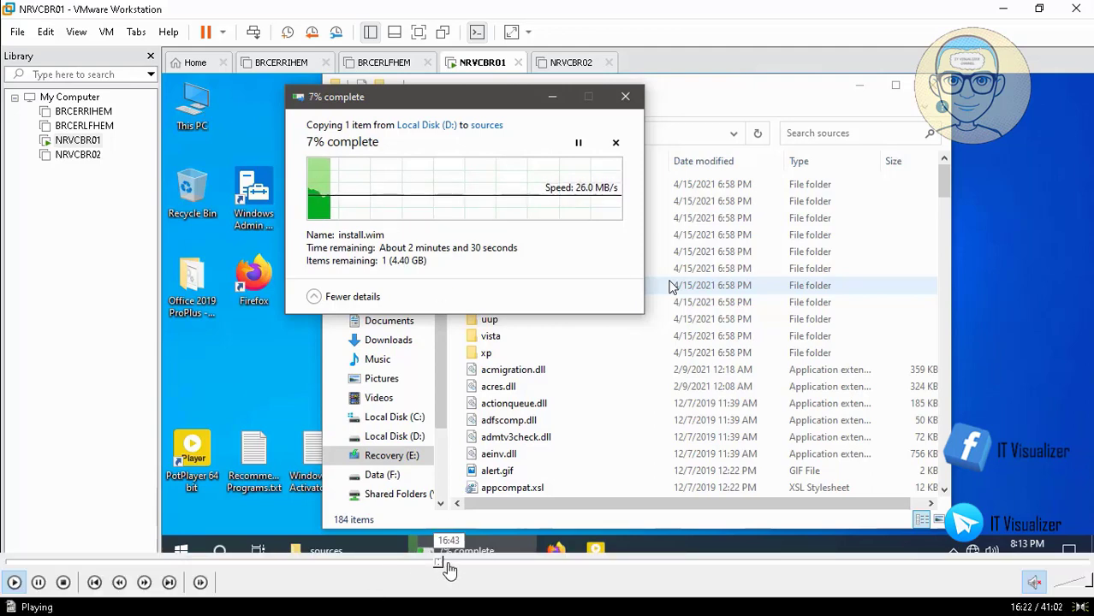
{"action": "left_click", "coordinate": [446, 565]}
{"action": "left_click", "coordinate": [461, 564]}
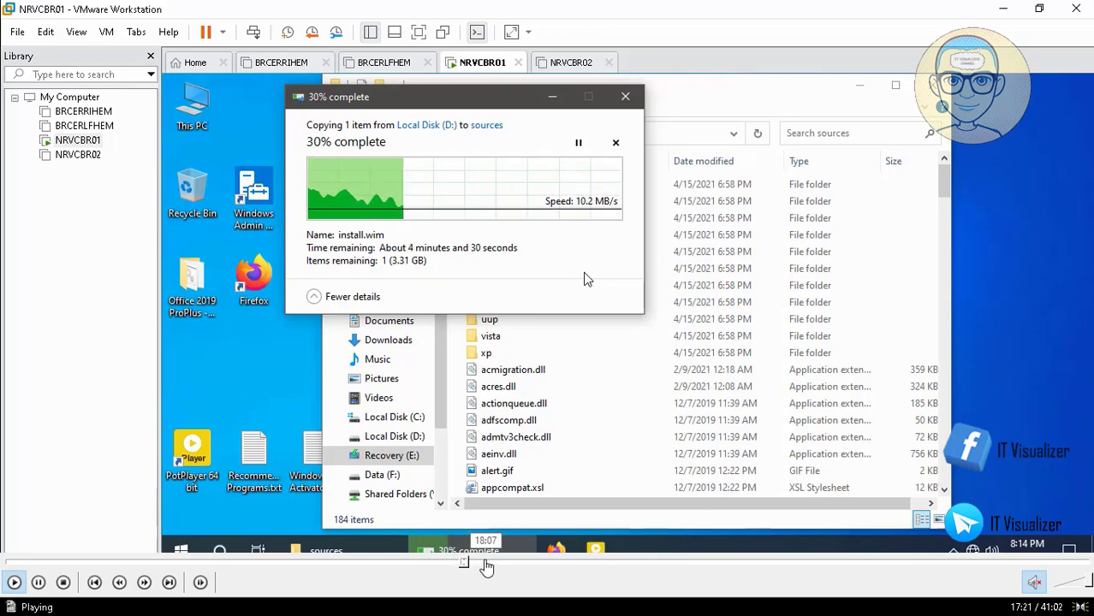
{"action": "left_click", "coordinate": [485, 565]}
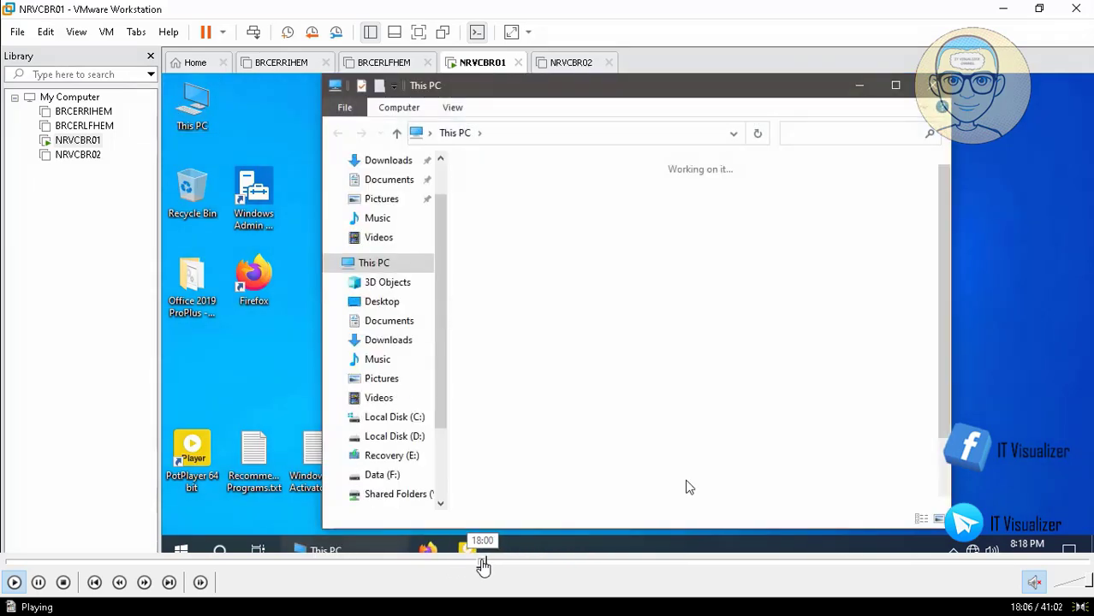
{"action": "left_click", "coordinate": [484, 565]}
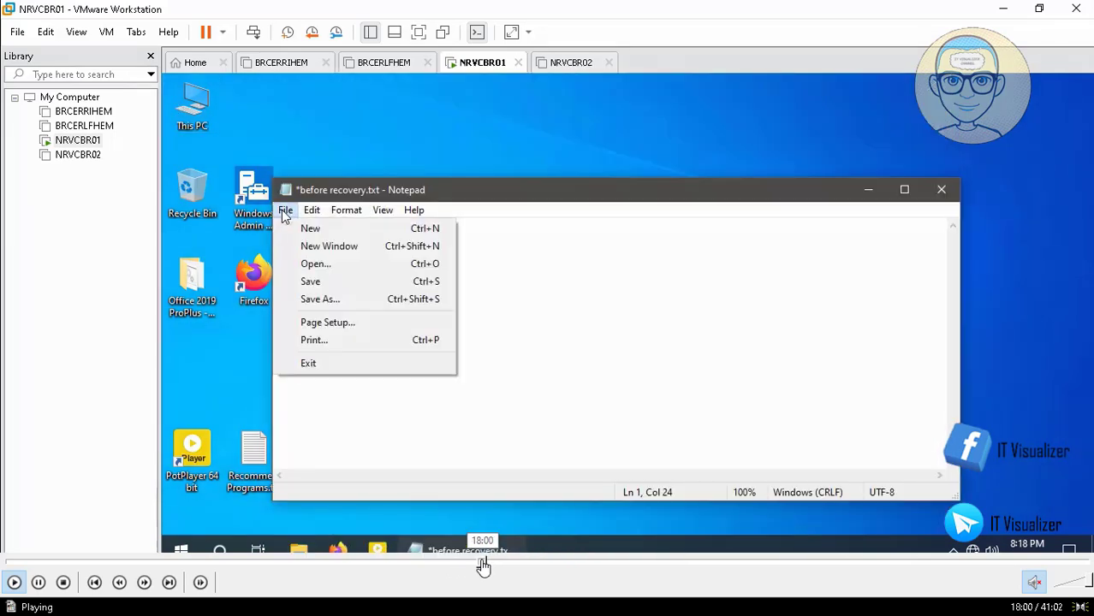
{"action": "left_click", "coordinate": [480, 565]}
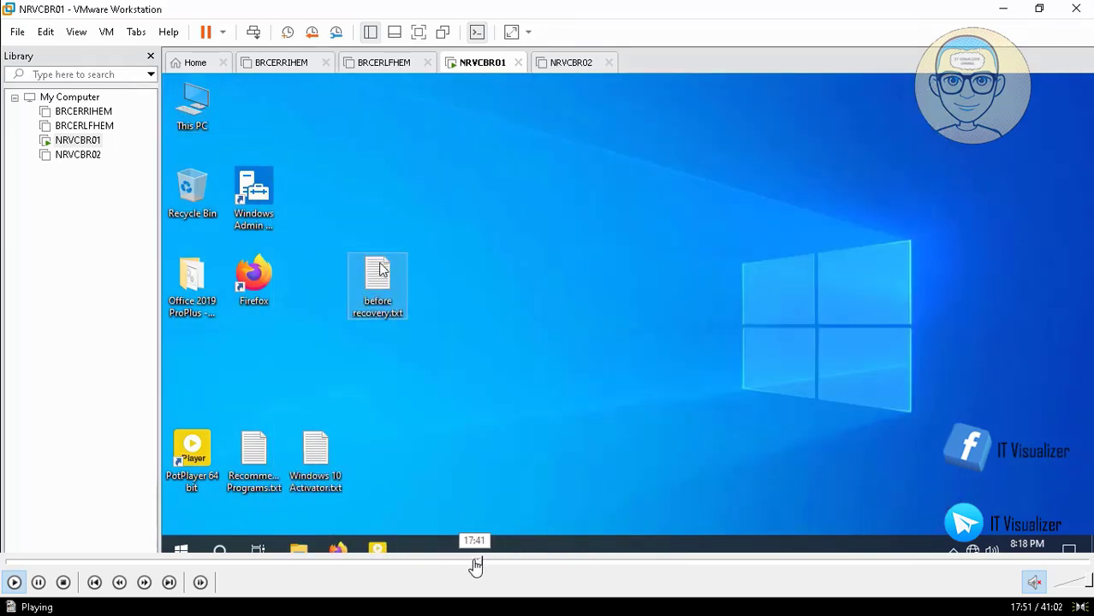
{"action": "left_click", "coordinate": [475, 565]}
{"action": "left_click", "coordinate": [466, 565]}
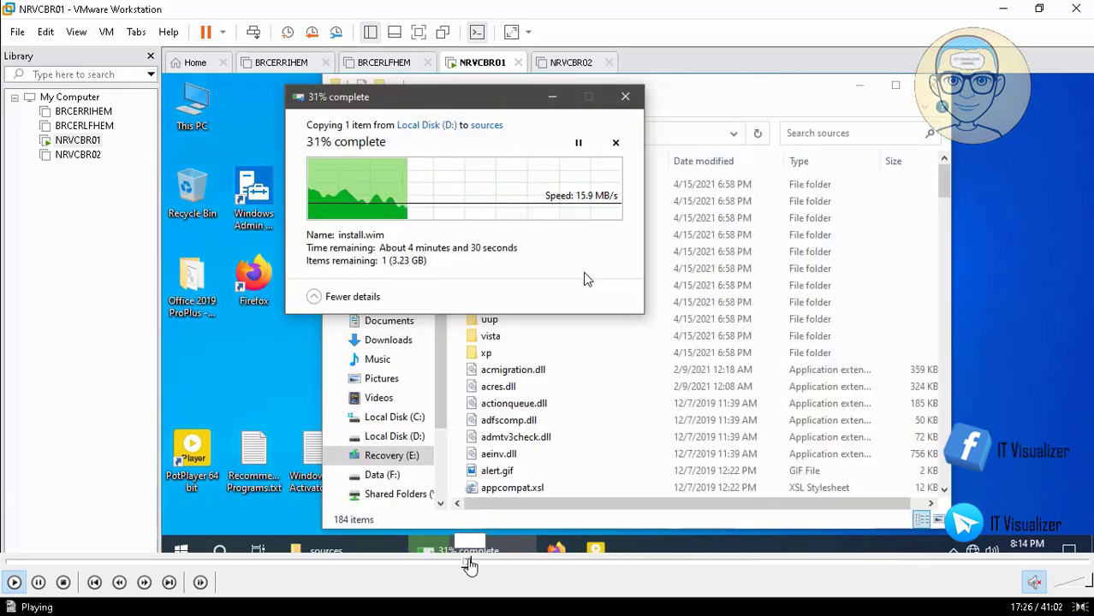
{"action": "left_click", "coordinate": [478, 565]}
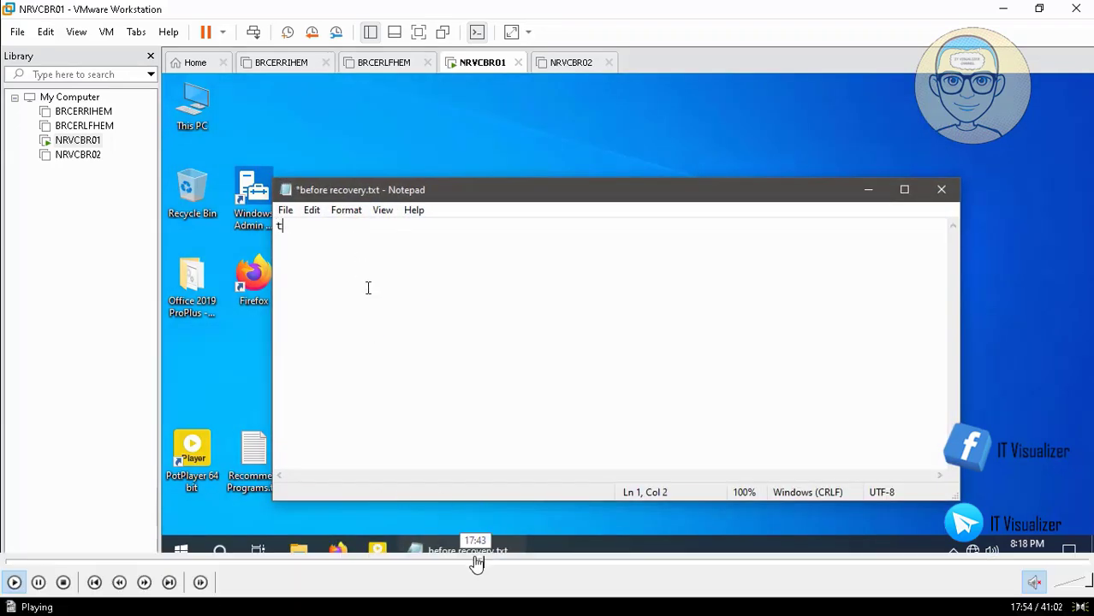
{"action": "left_click", "coordinate": [478, 565]}
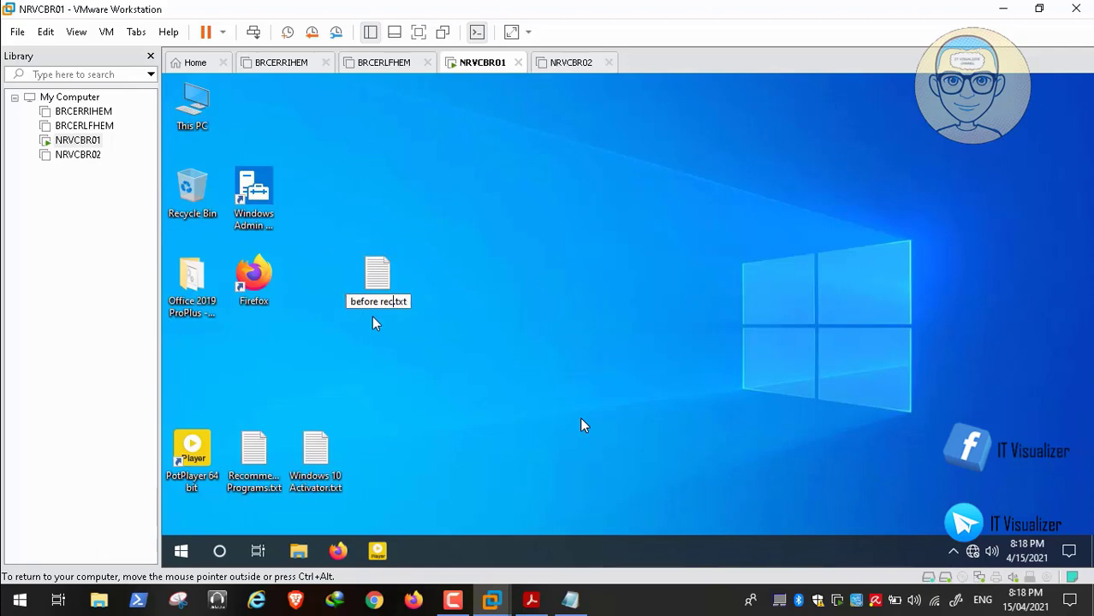
Write 'this is before recovery' into before recovery.txt in Notepad, save it and close it.
{"action": "mouse_move", "coordinate": [36, 603]}
{"action": "left_click", "coordinate": [15, 584]}
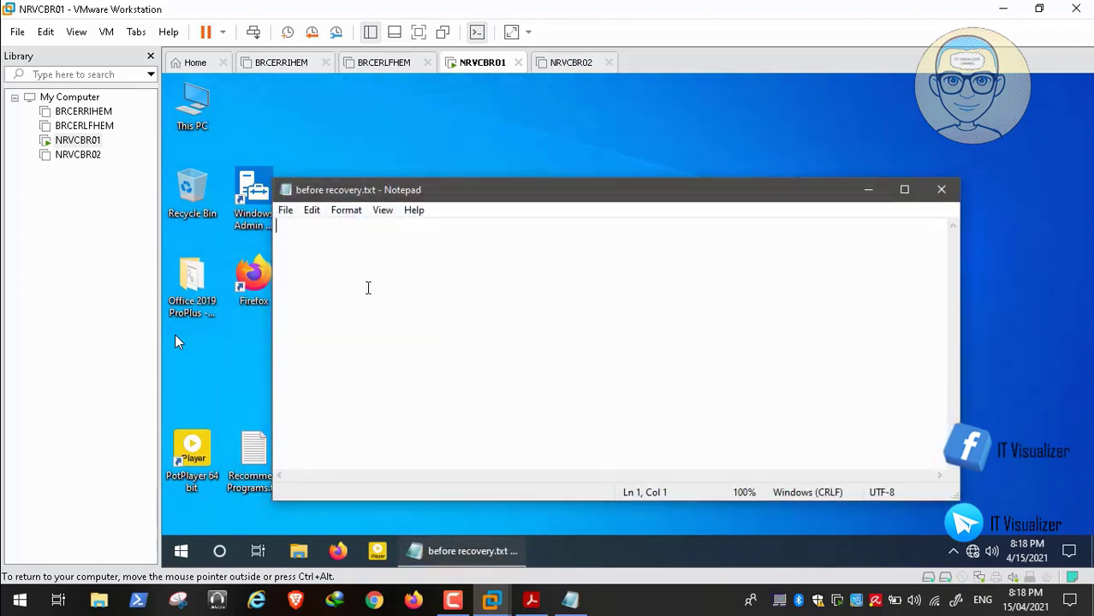
{"action": "type", "text": "be"}
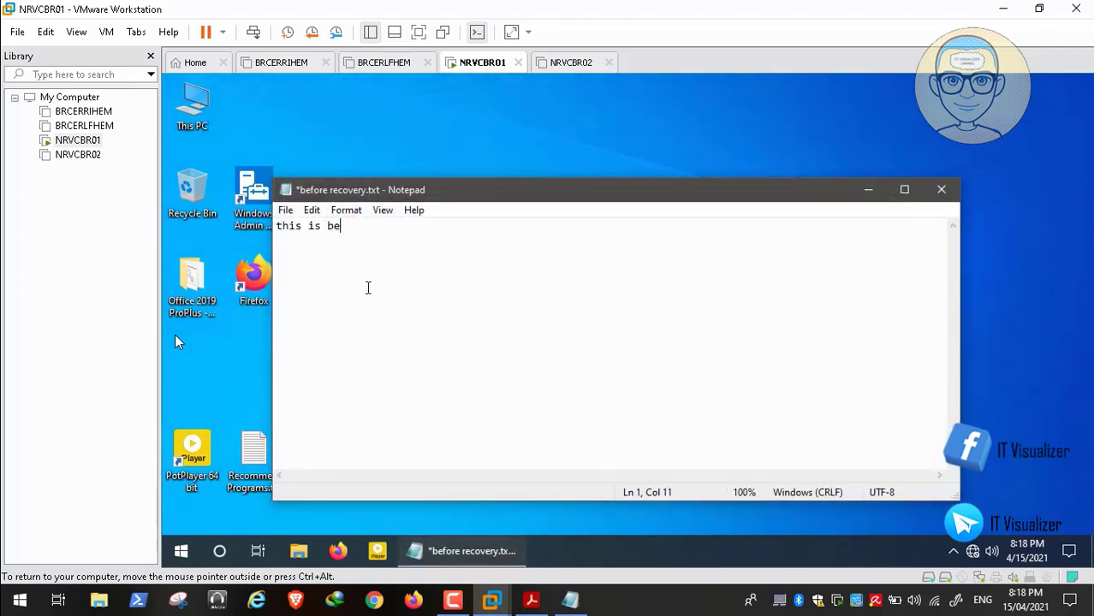
{"action": "type", "text": "fore recovery"}
{"action": "left_click", "coordinate": [285, 210]}
{"action": "left_click", "coordinate": [324, 282]}
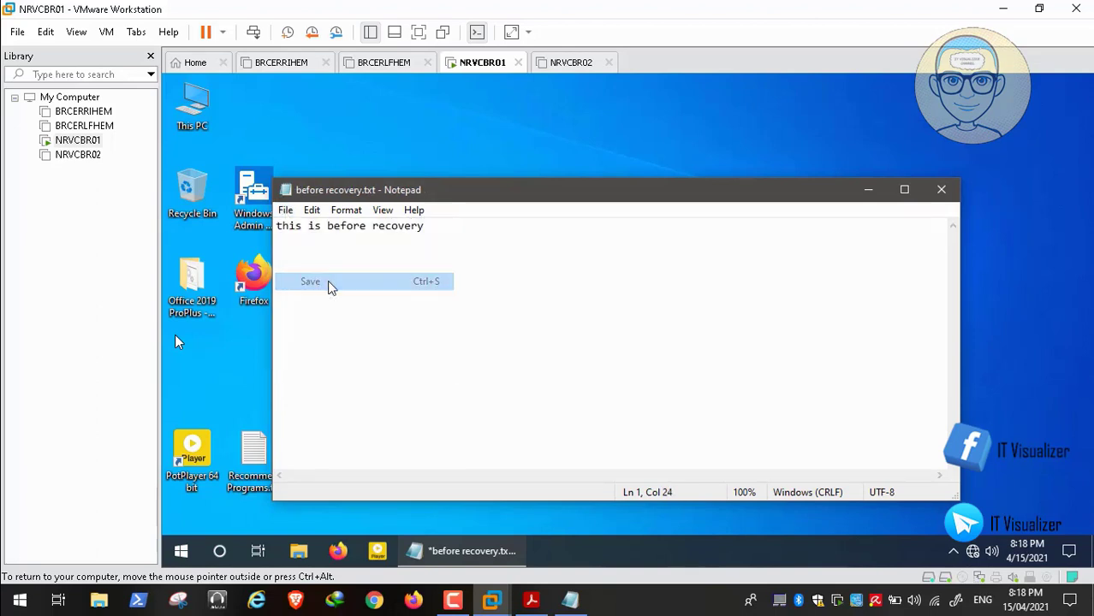
{"action": "left_click", "coordinate": [936, 200]}
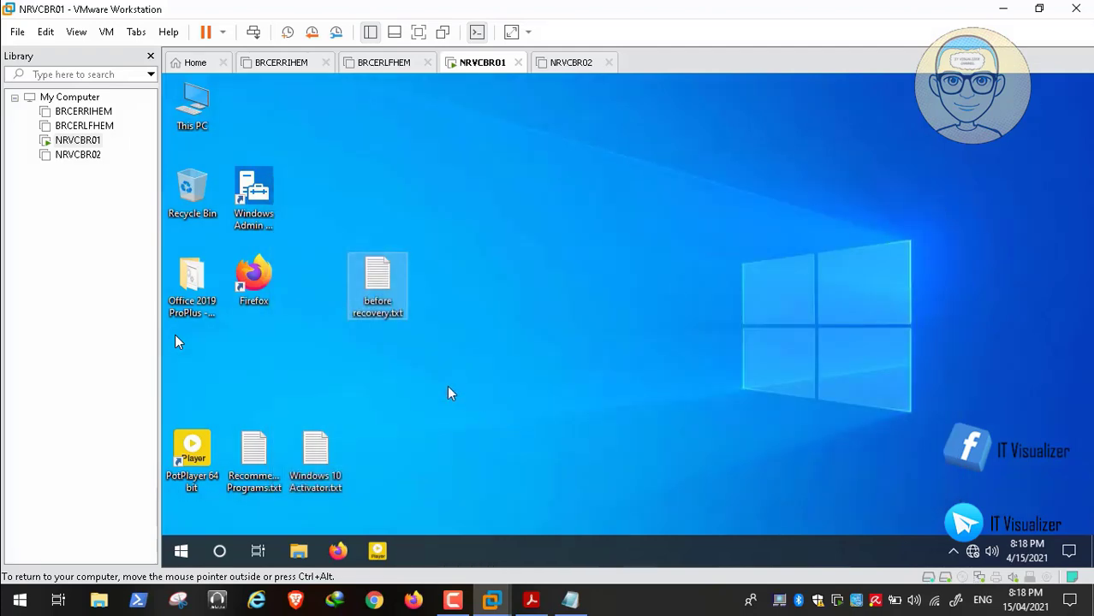
Open Local Disk (D:) in This PC and start an administrator command prompt via Win+X Run.
{"action": "double_click", "coordinate": [179, 108]}
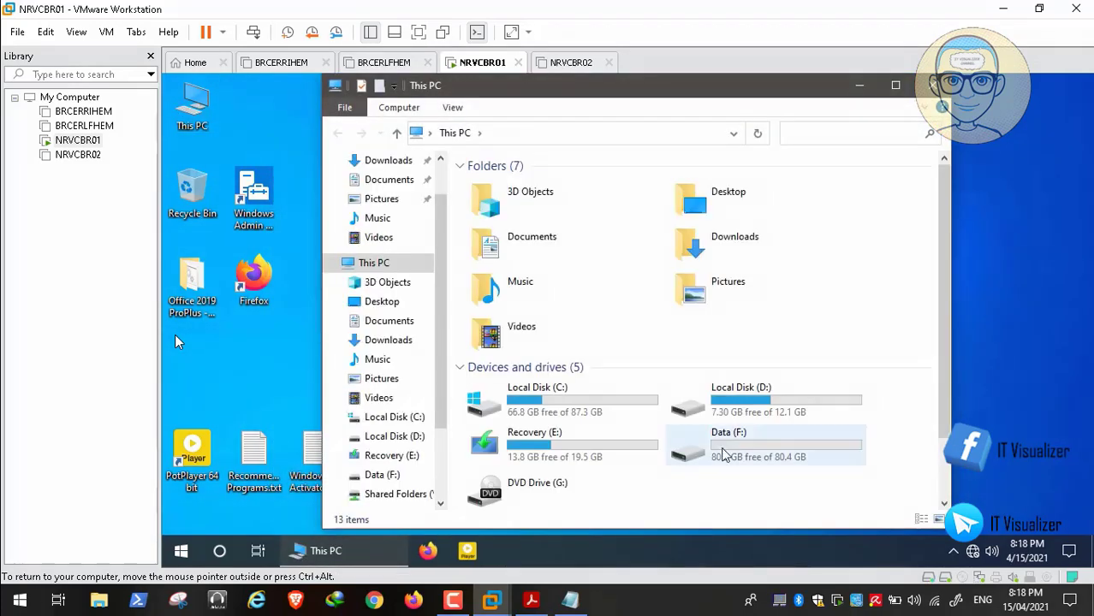
{"action": "double_click", "coordinate": [717, 404]}
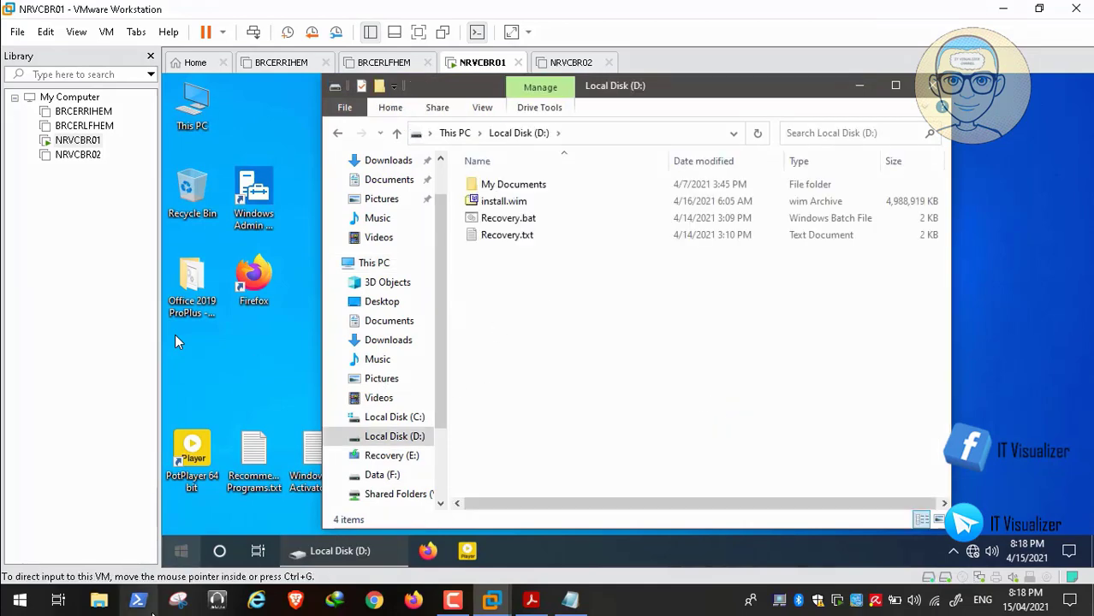
{"action": "right_click", "coordinate": [182, 554]}
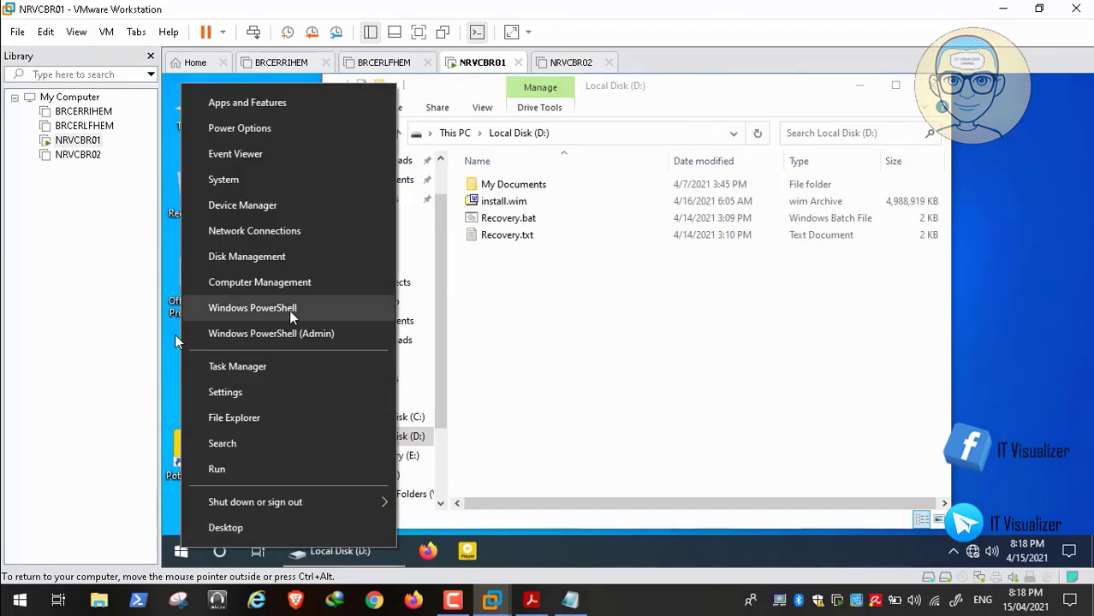
{"action": "left_click", "coordinate": [279, 473]}
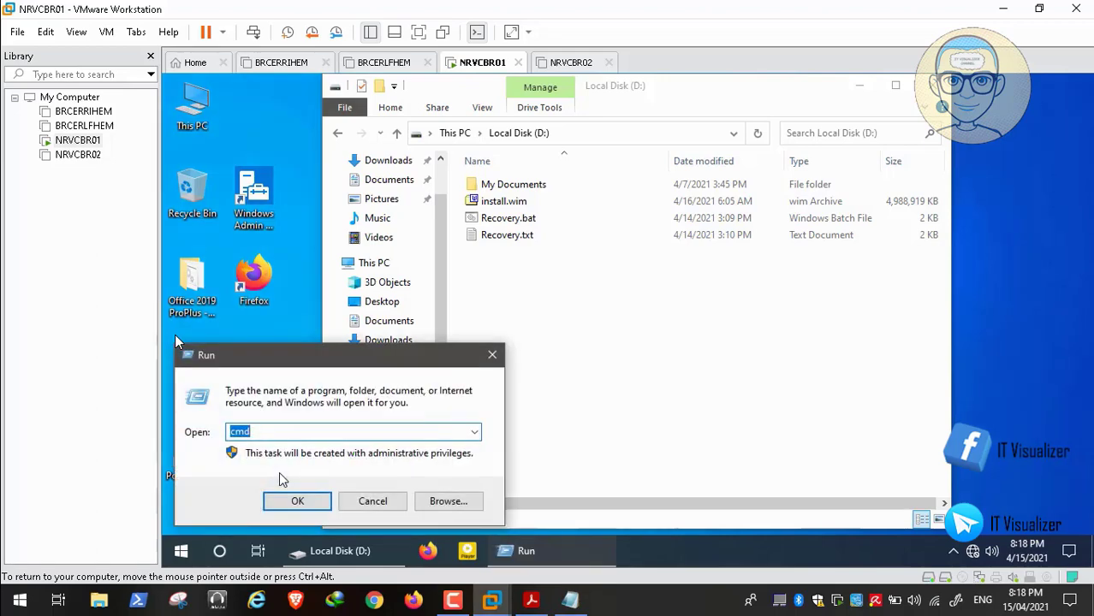
{"action": "key", "text": "Escape"}
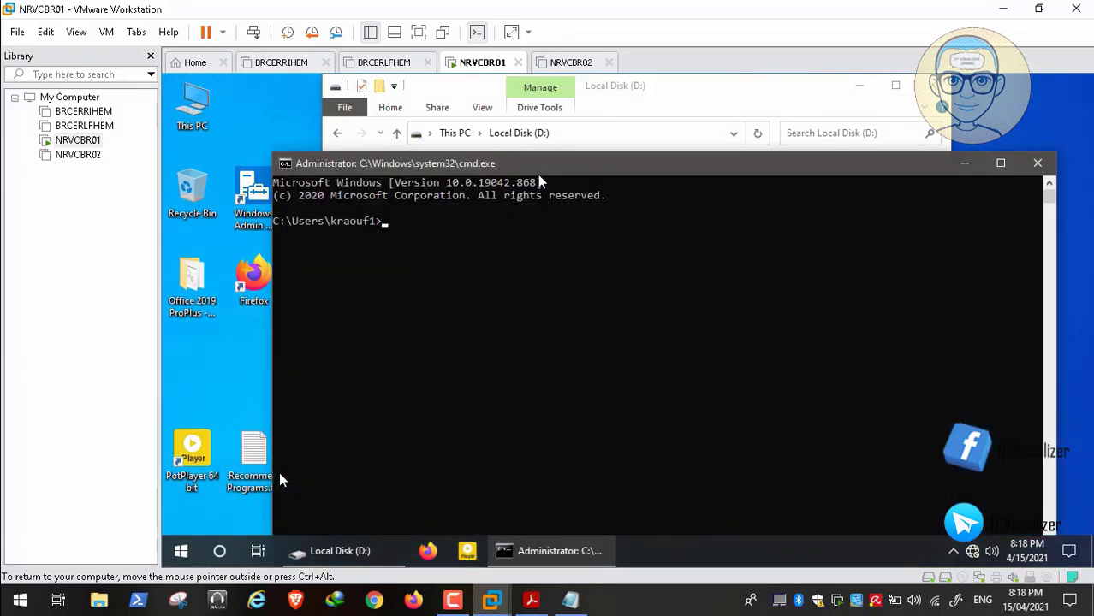
Switch the prompt to D:, list its files with dir, and run recovery.bat.
{"action": "type", "text": "d:"}
{"action": "key", "text": "Return"}
{"action": "type", "text": "dir"}
{"action": "key", "text": "Return"}
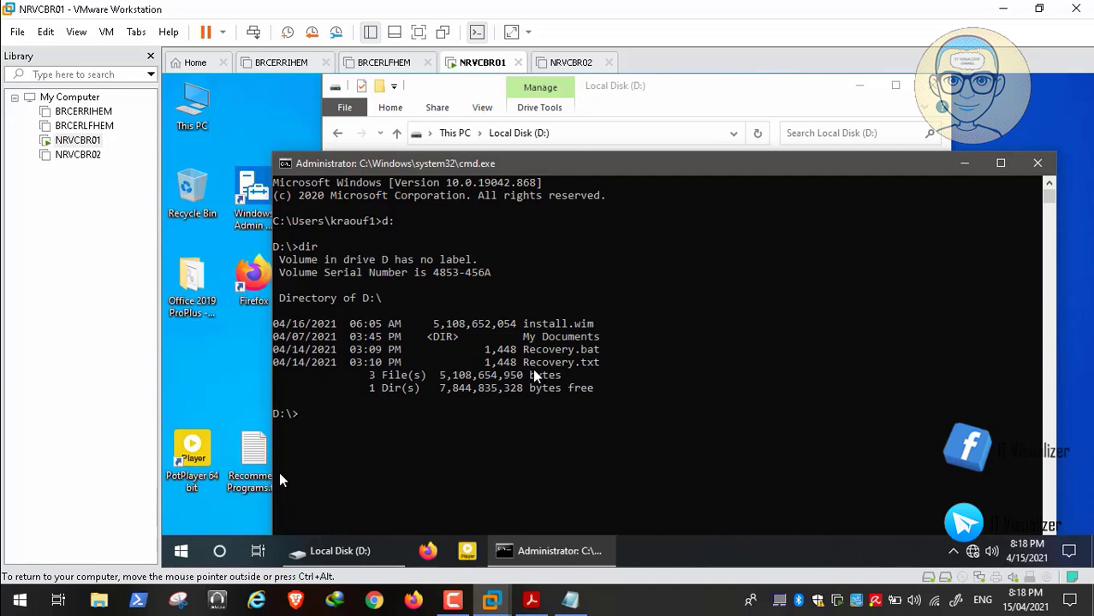
{"action": "type", "text": "recover"}
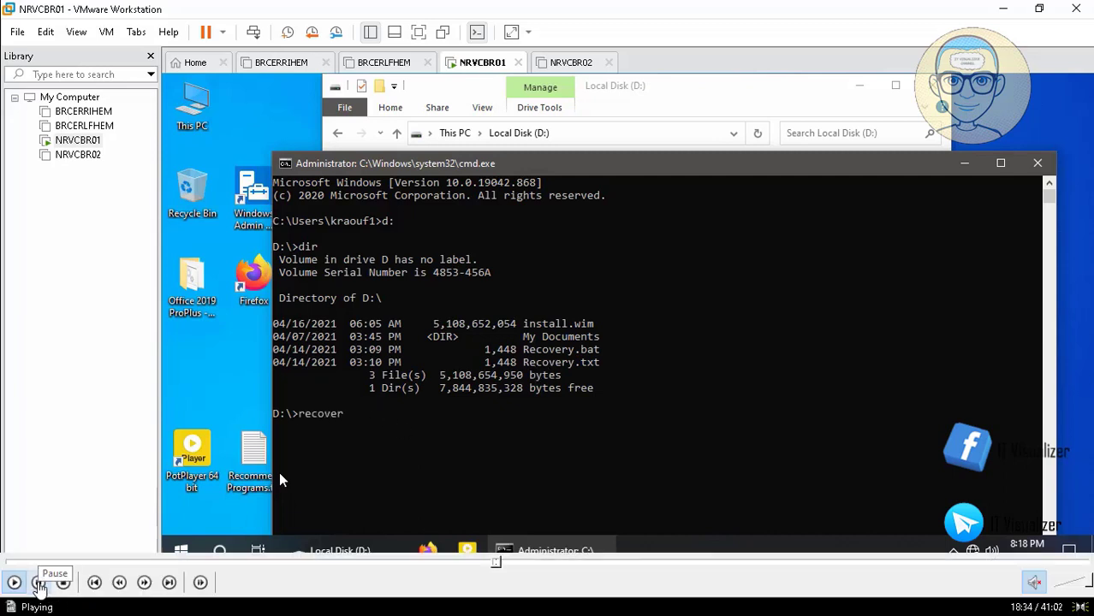
{"action": "type", "text": "y.bat"}
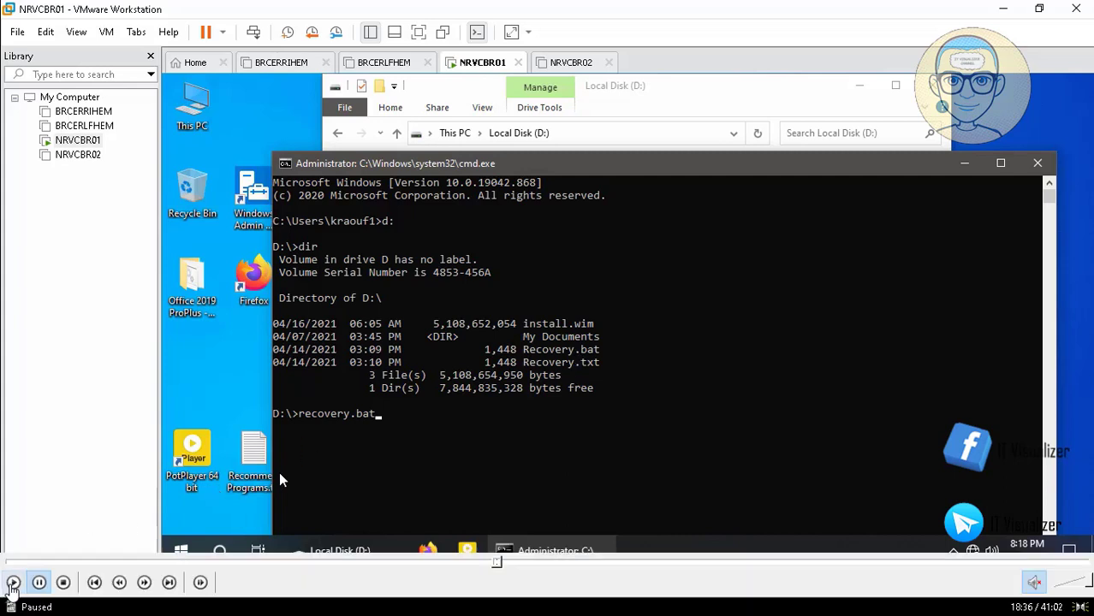
{"action": "left_click", "coordinate": [13, 583]}
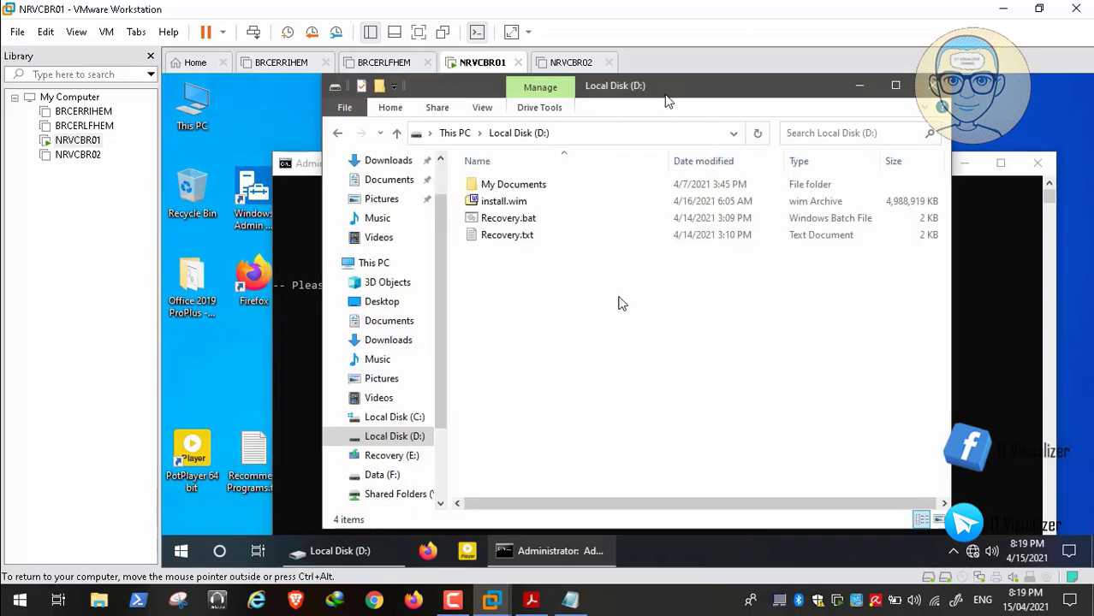
Confirm in This PC that the Recovery partition uses drive letter E:.
{"action": "left_click", "coordinate": [664, 94]}
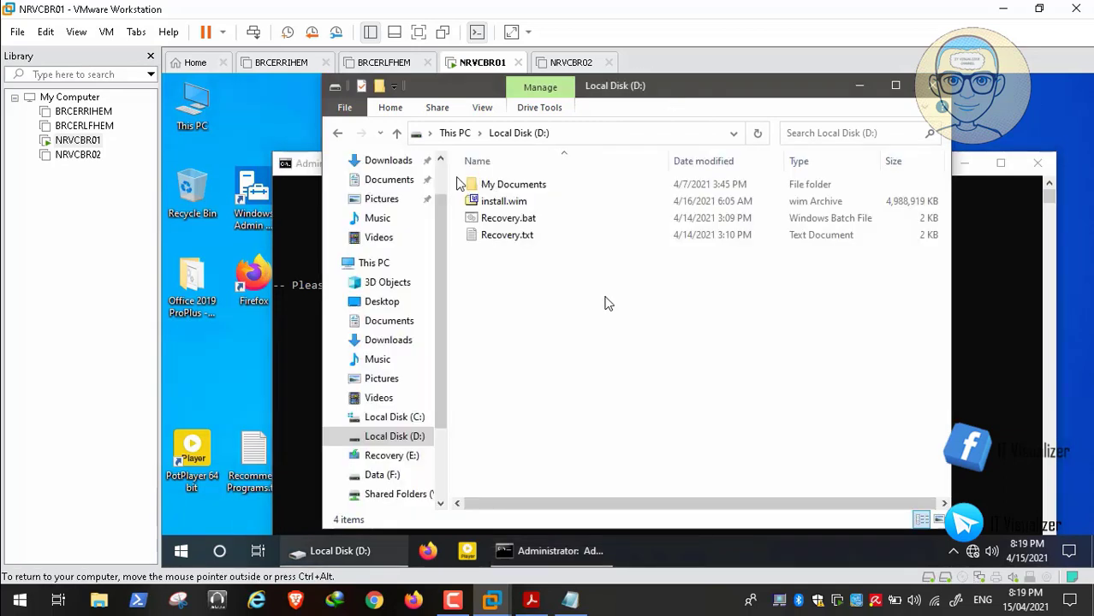
{"action": "left_click", "coordinate": [455, 133]}
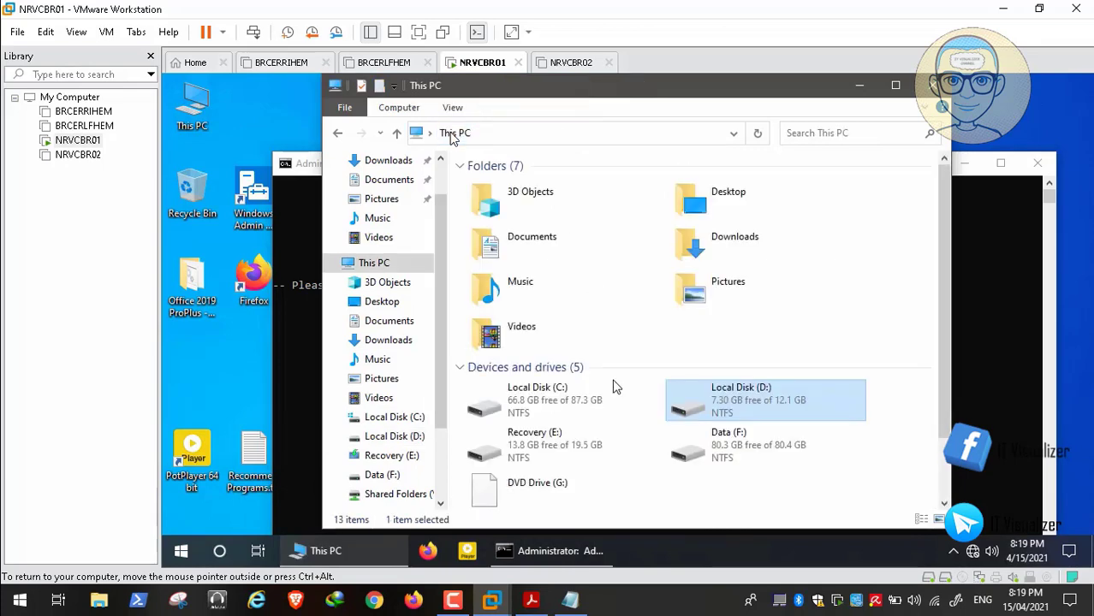
{"action": "left_click", "coordinate": [565, 443]}
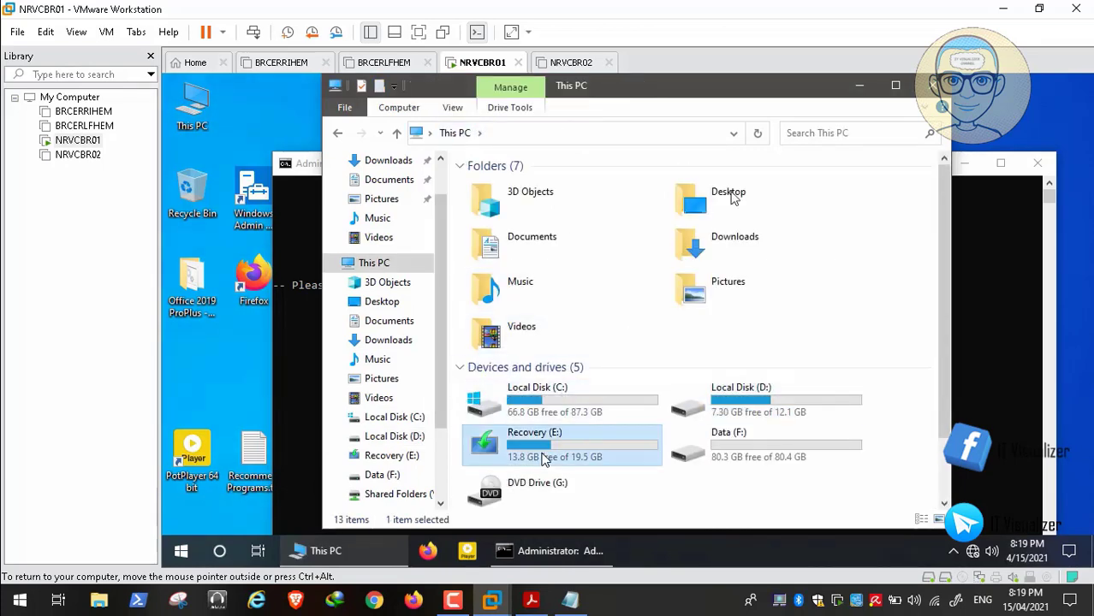
{"action": "left_click", "coordinate": [848, 88]}
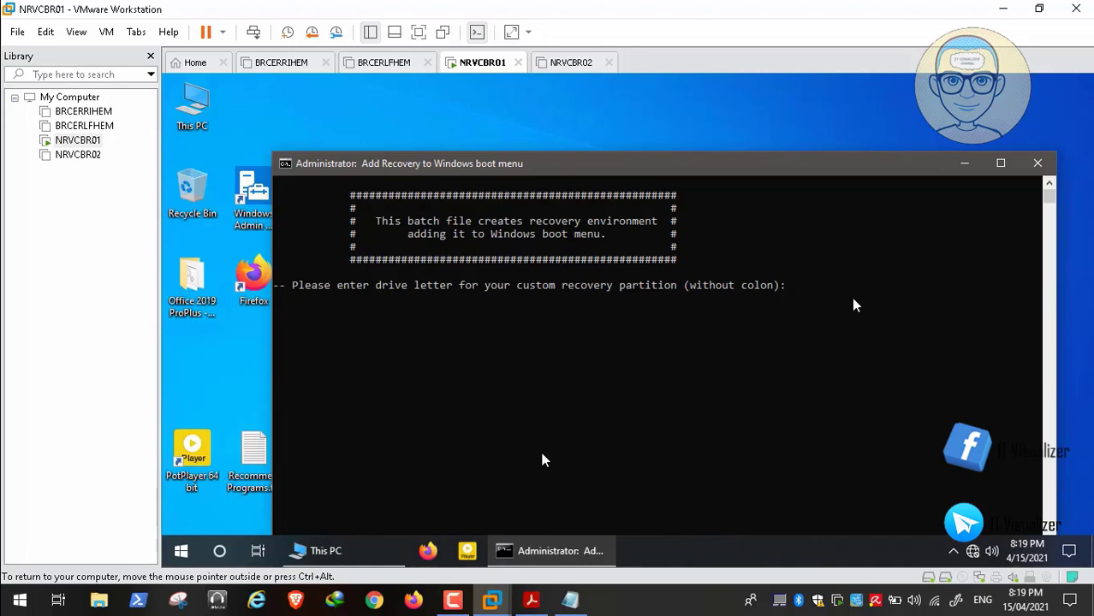
Answer E at the Recovery.bat prompt, let the script finish, then exit the console.
{"action": "type", "text": "E"}
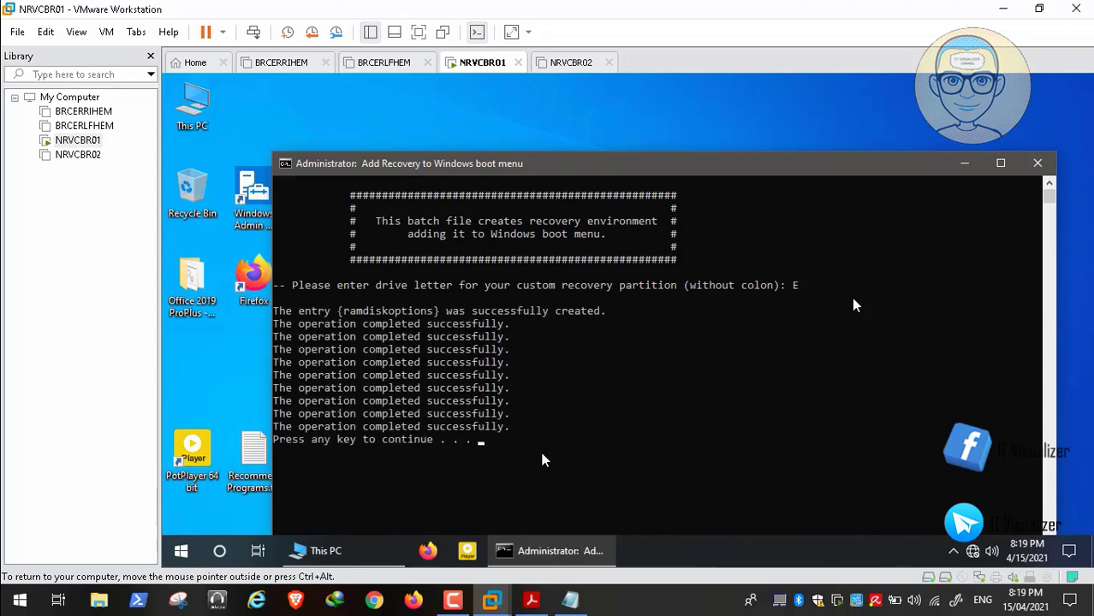
{"action": "key", "text": "Return"}
{"action": "type", "text": "exit"}
{"action": "key", "text": "Return"}
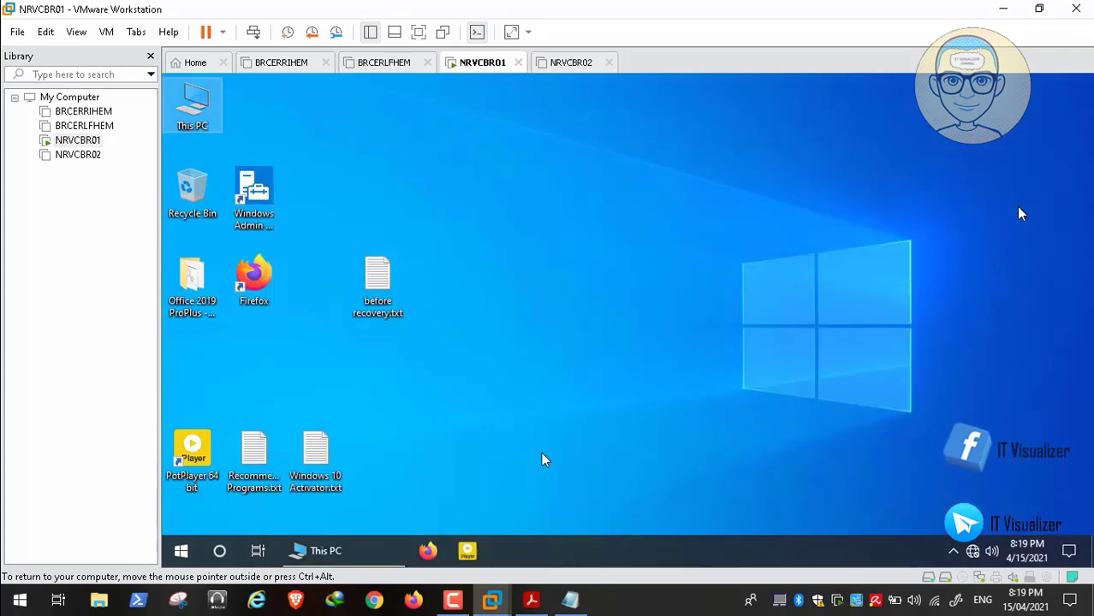
Restart the Windows 10 guest from the Win+X power options menu.
{"action": "left_click", "coordinate": [359, 553]}
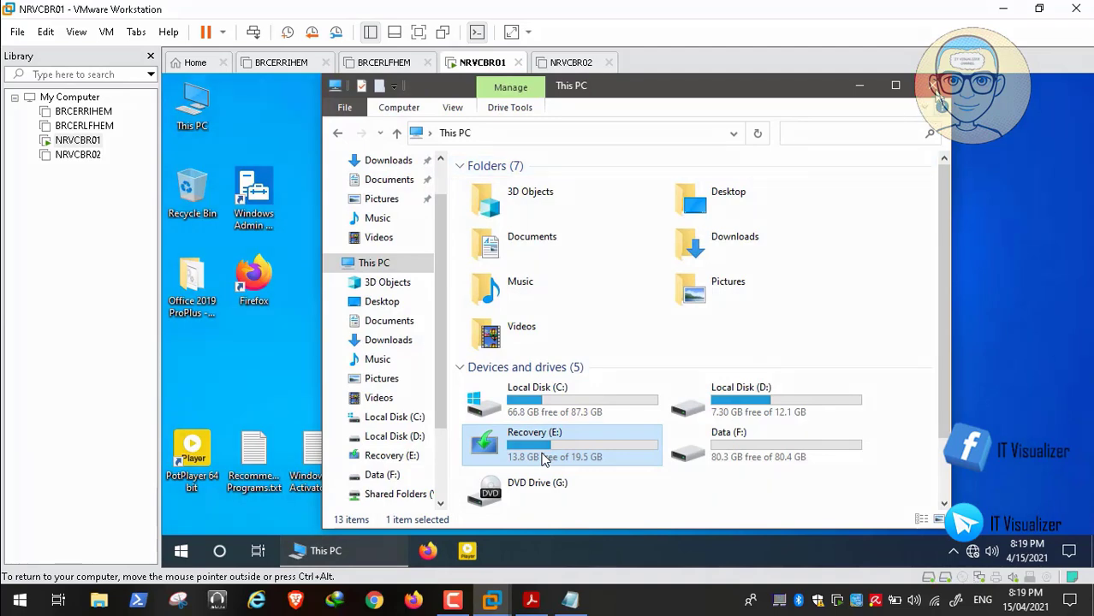
{"action": "key", "text": "super+d"}
{"action": "right_click", "coordinate": [181, 552]}
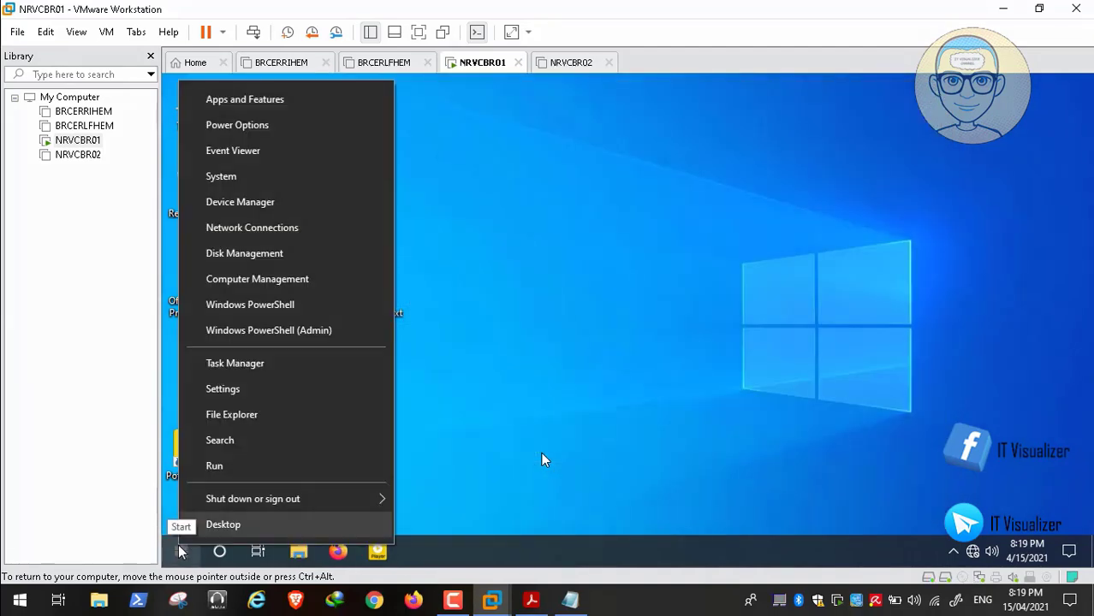
{"action": "mouse_move", "coordinate": [252, 500]}
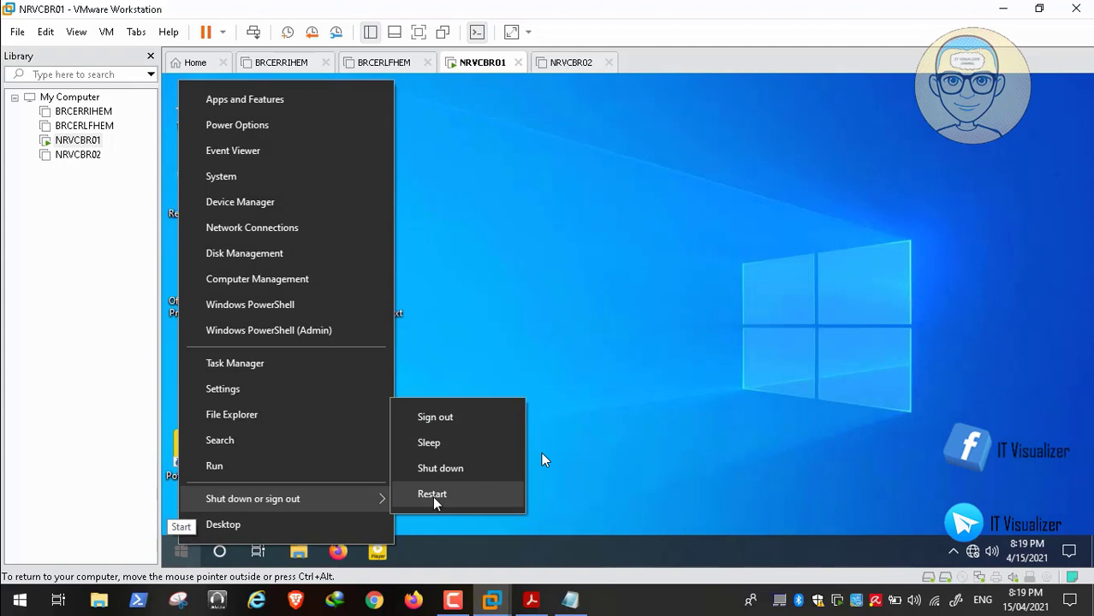
{"action": "left_click", "coordinate": [434, 496]}
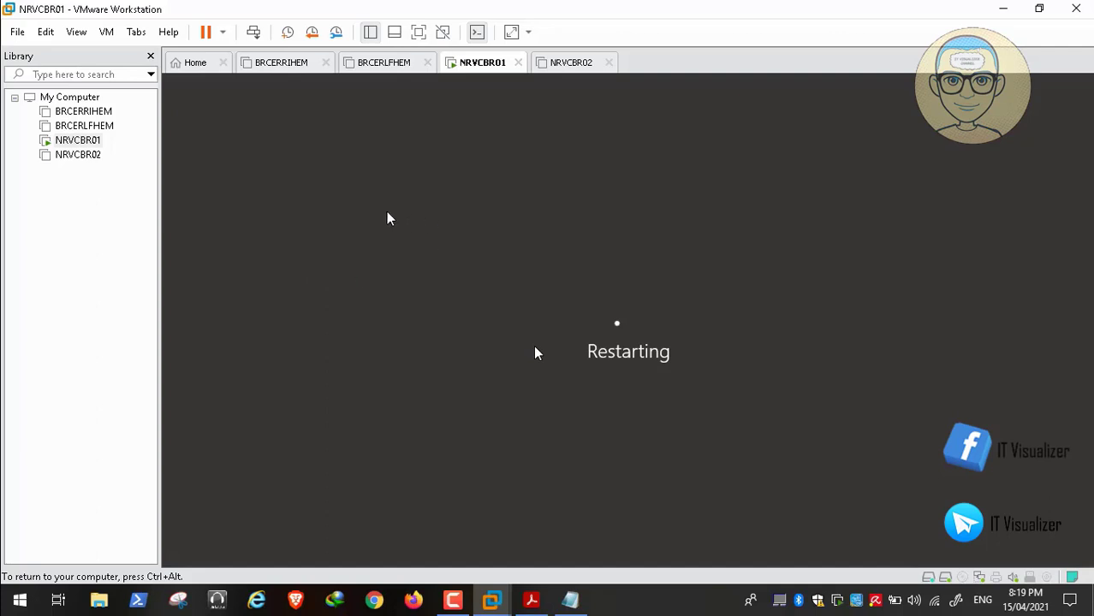
Resume playback until the Choose an operating system menu shows Windows 10 and Recovery.
{"action": "mouse_move", "coordinate": [442, 563]}
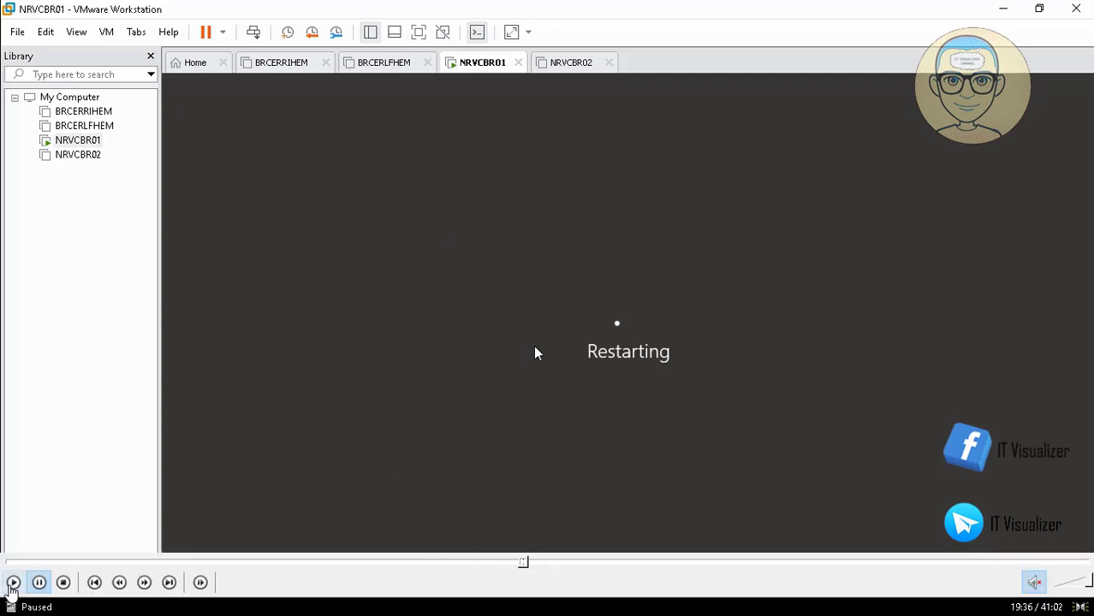
{"action": "left_click", "coordinate": [216, 285]}
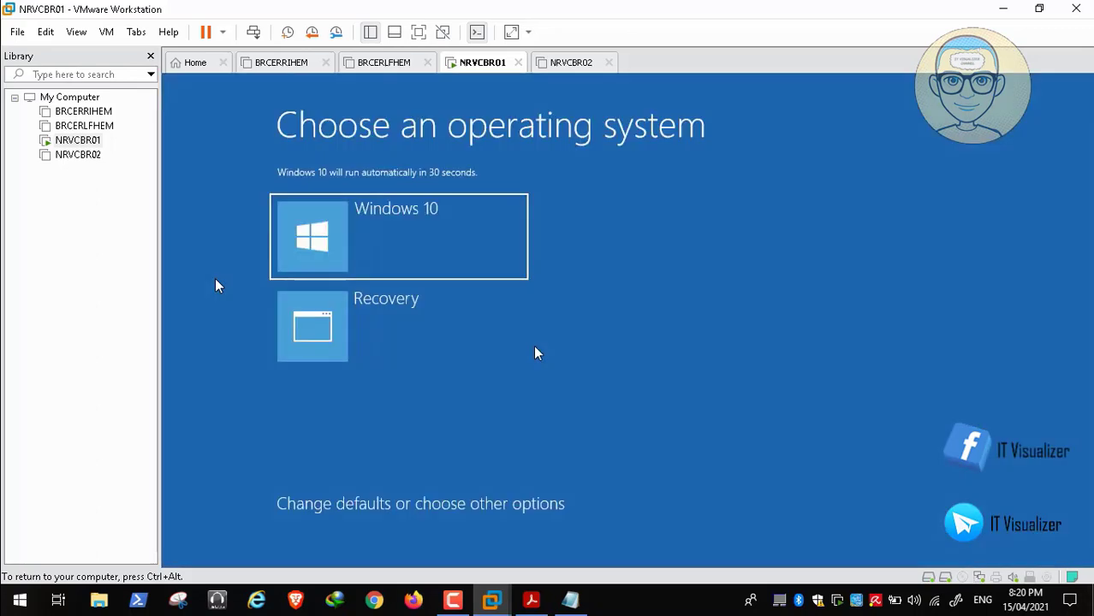
Pause at the boot menu, then resume to watch Recovery fail with error 0xc000000e.
{"action": "left_click", "coordinate": [39, 582]}
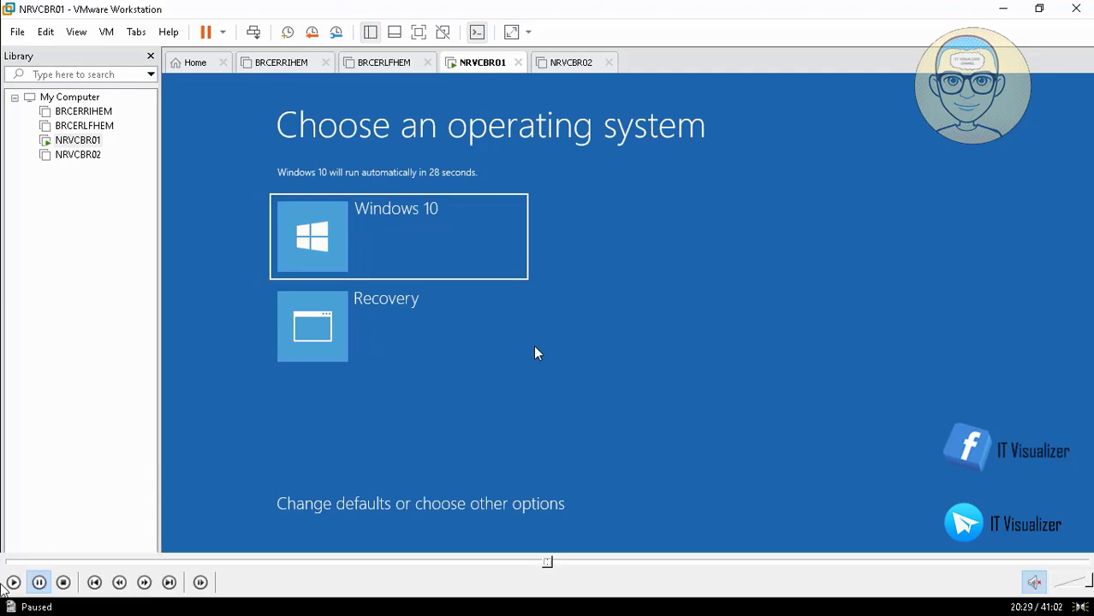
{"action": "left_click", "coordinate": [12, 584]}
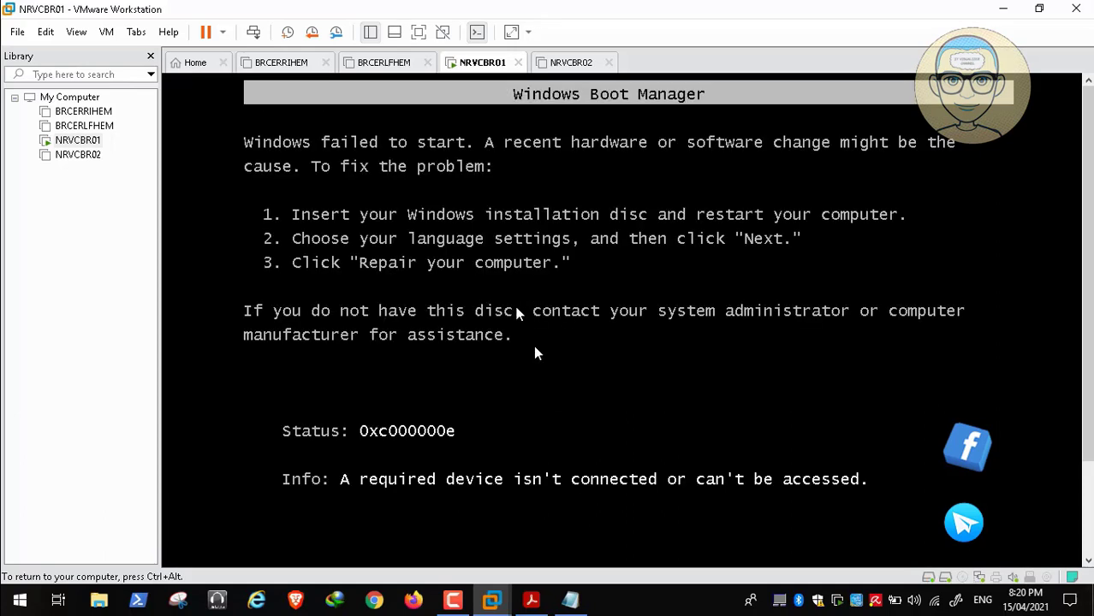
Skip along the seek bar past the boot error to the Other user sign-in screen.
{"action": "mouse_move", "coordinate": [123, 606]}
{"action": "mouse_move", "coordinate": [501, 605]}
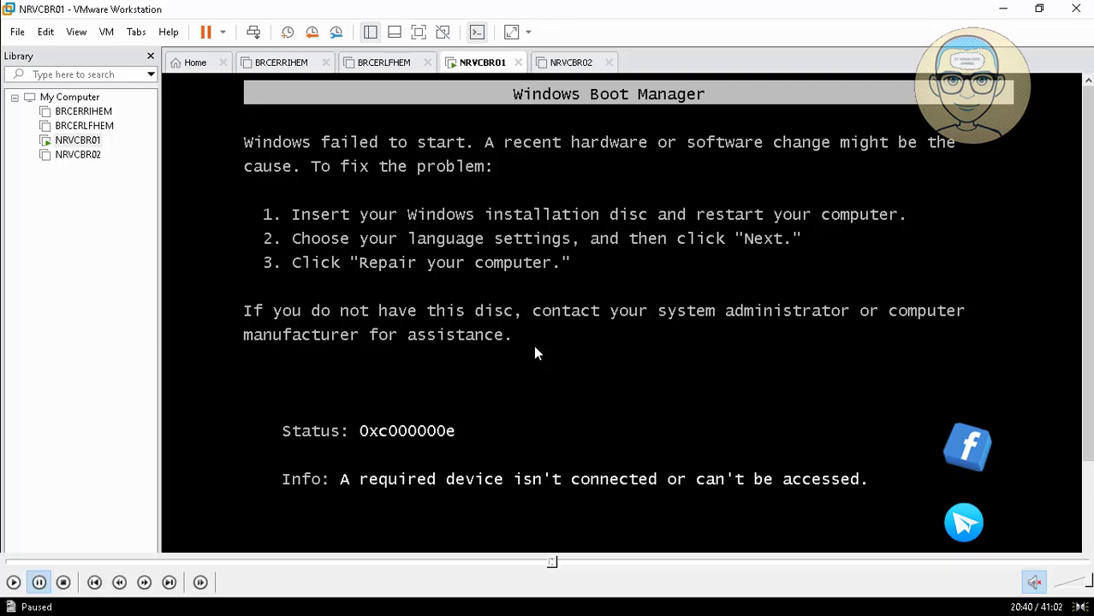
{"action": "left_click", "coordinate": [556, 563]}
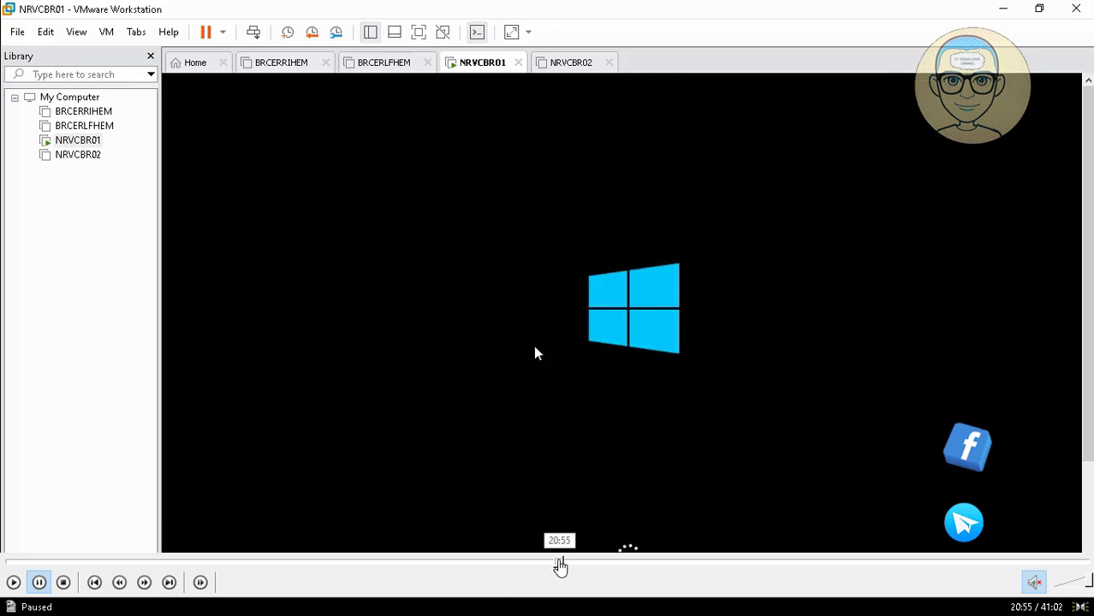
{"action": "left_click", "coordinate": [572, 565]}
{"action": "left_click", "coordinate": [587, 565]}
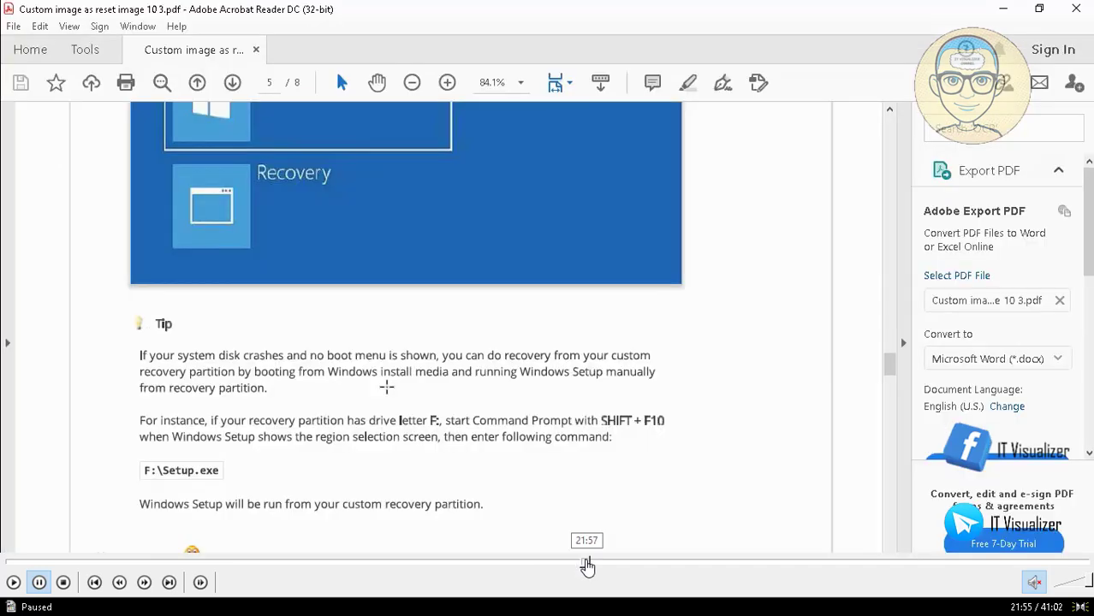
{"action": "left_click", "coordinate": [597, 565]}
{"action": "left_click", "coordinate": [613, 565]}
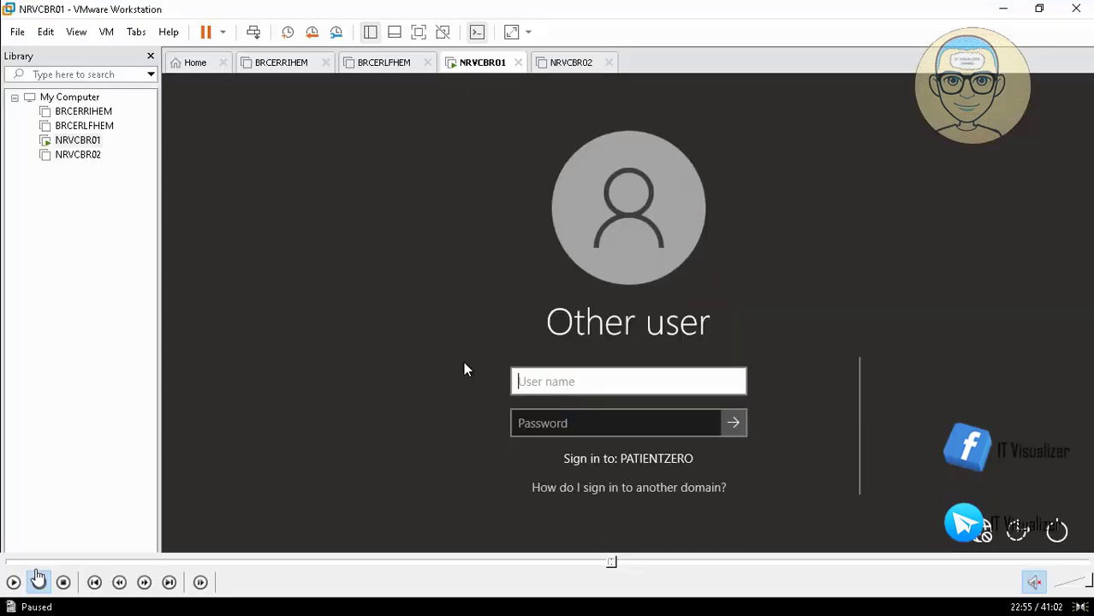
Resume and skip ahead to the signed-in desktop with This PC listing drives C: through G:.
{"action": "left_click", "coordinate": [14, 583]}
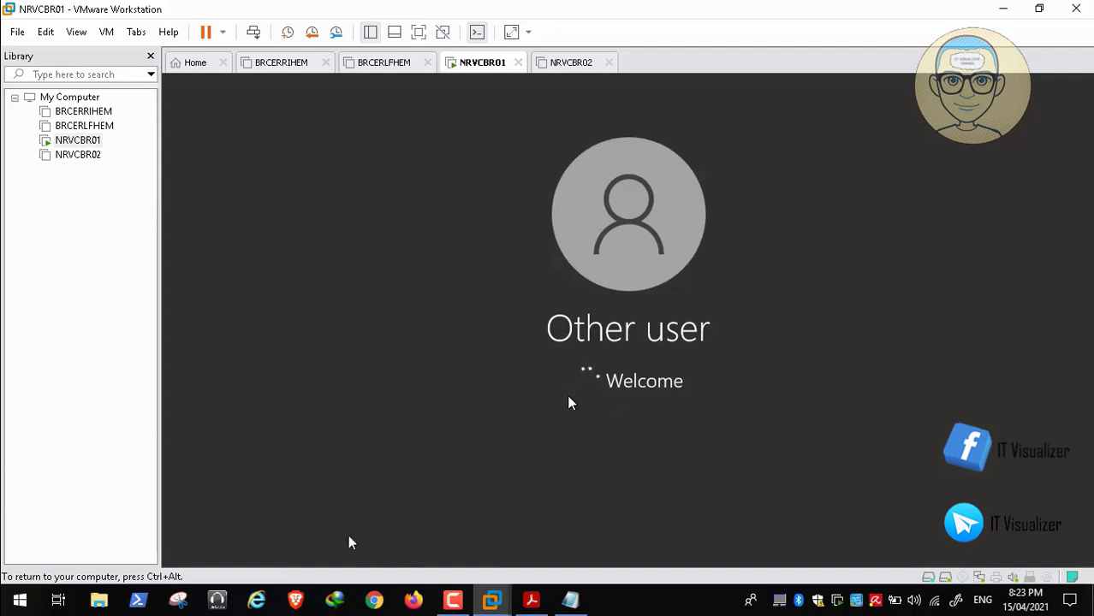
{"action": "mouse_move", "coordinate": [108, 593]}
{"action": "mouse_move", "coordinate": [47, 582]}
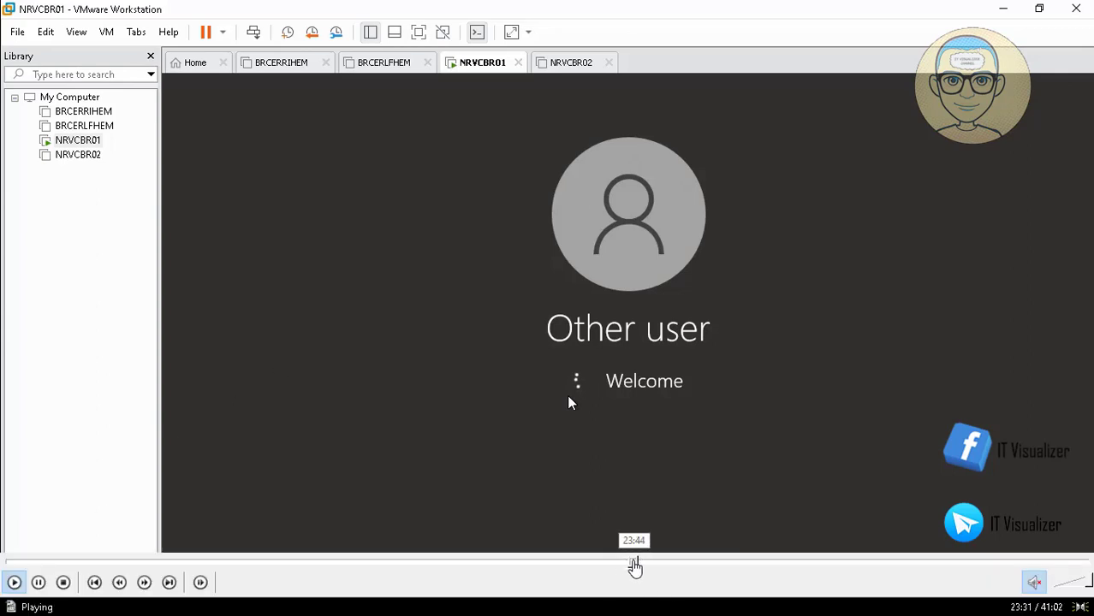
{"action": "left_click", "coordinate": [634, 565]}
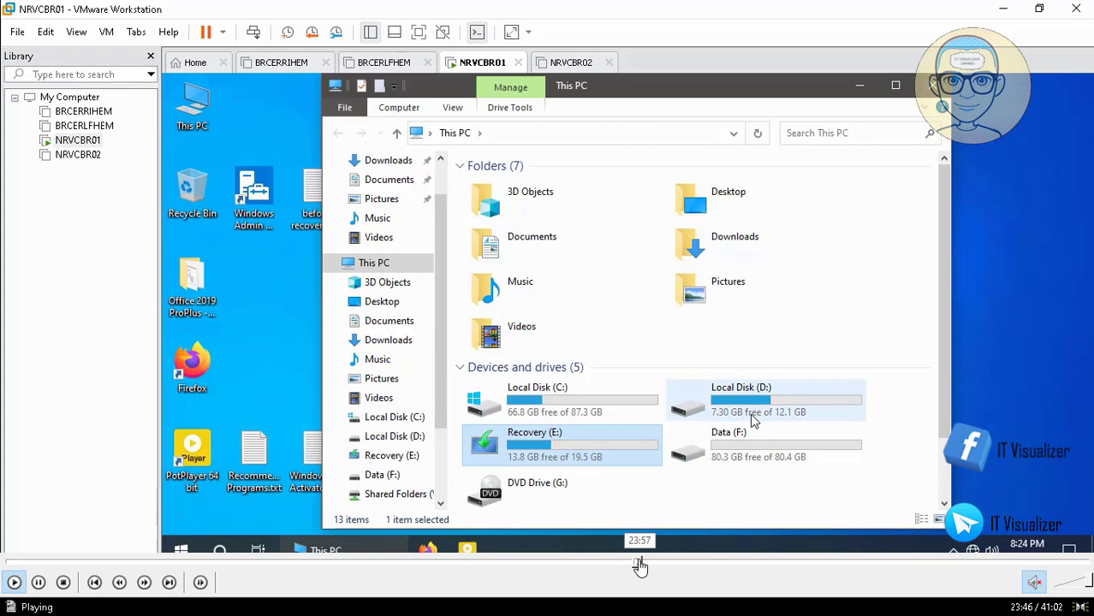
{"action": "left_click", "coordinate": [639, 565]}
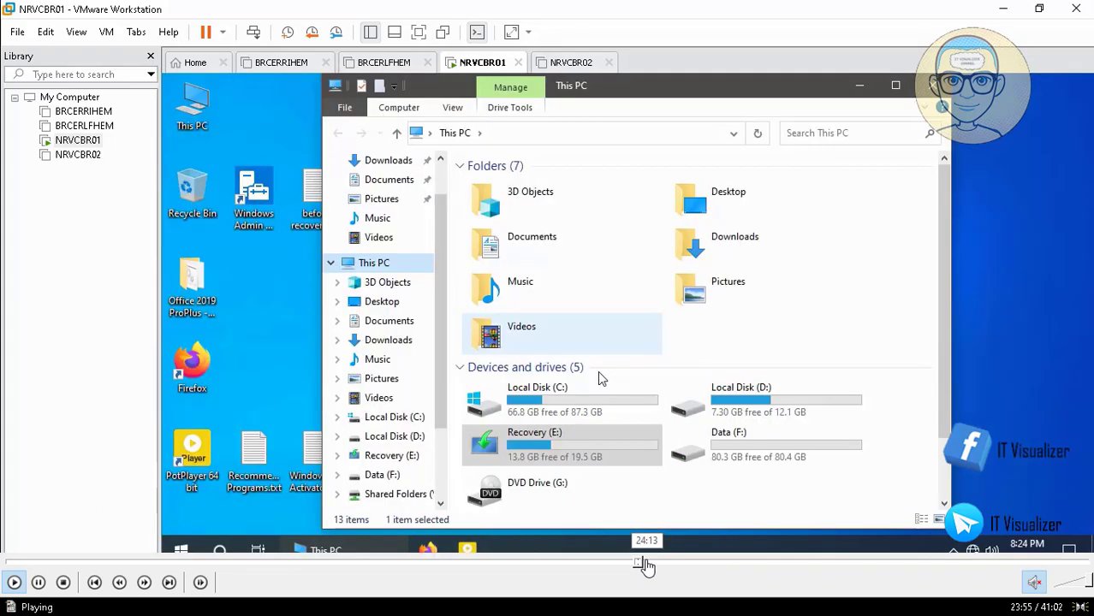
Seek past Computer Management and Recovery.bat to the Update & Security Recovery page.
{"action": "left_click", "coordinate": [644, 565]}
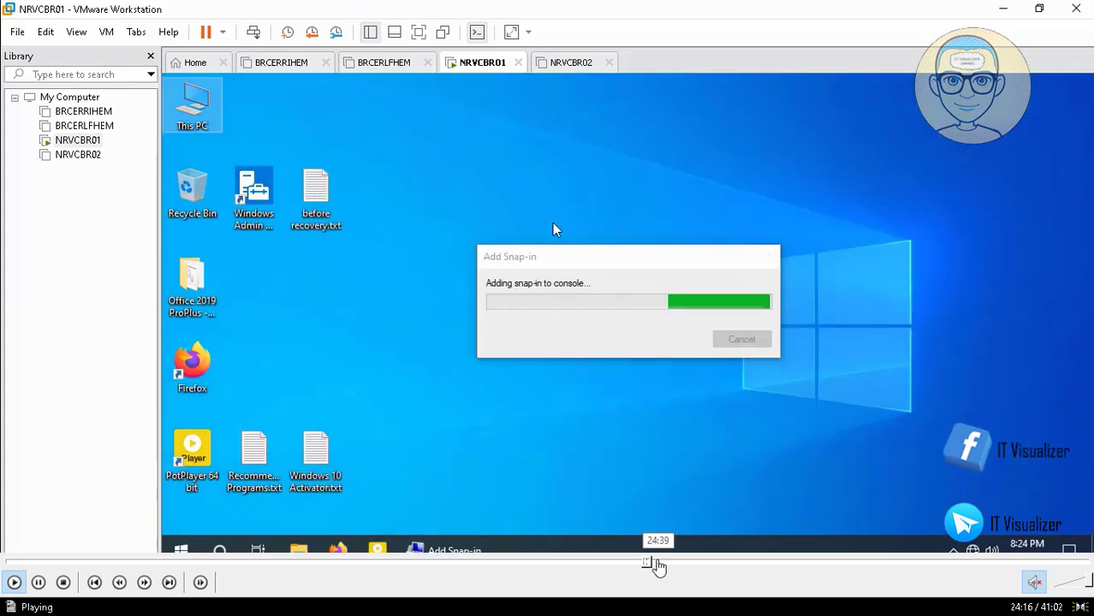
{"action": "left_click", "coordinate": [657, 565]}
{"action": "left_click", "coordinate": [666, 565]}
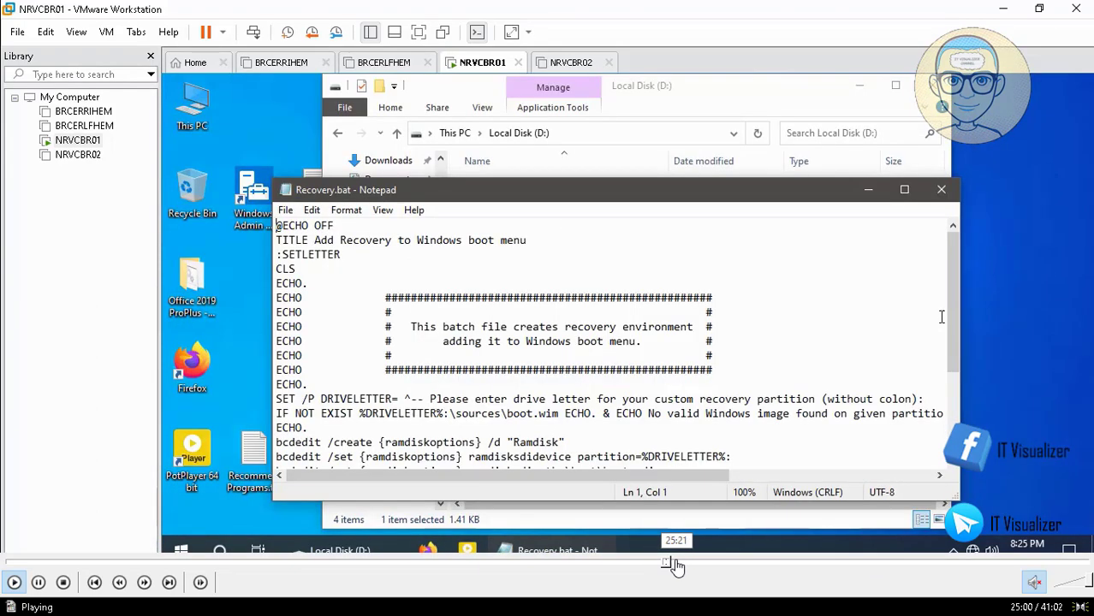
{"action": "left_click", "coordinate": [678, 565]}
{"action": "left_click", "coordinate": [690, 565]}
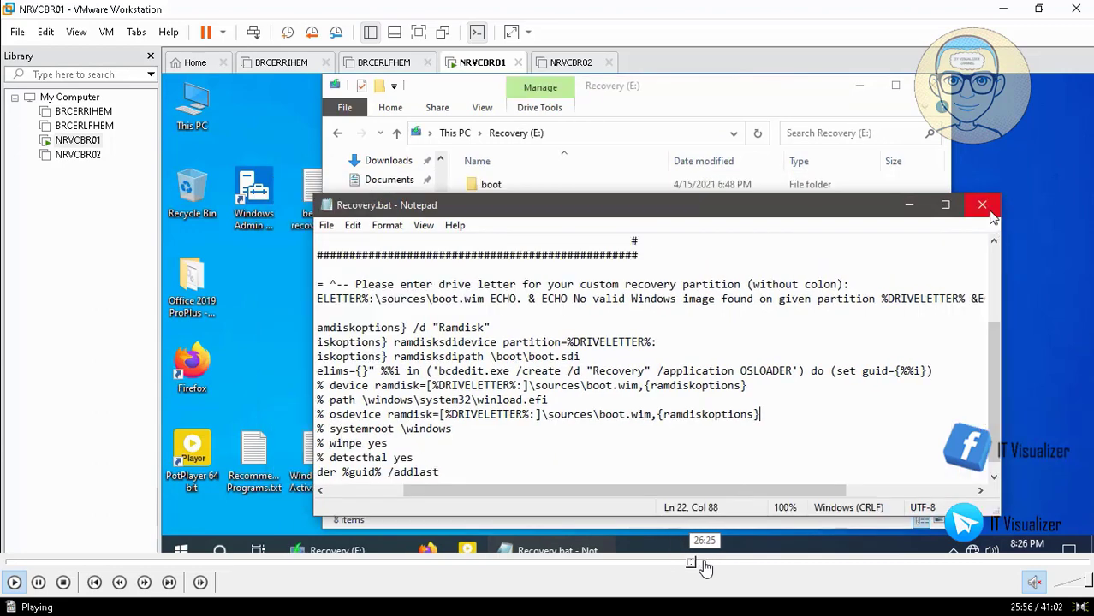
{"action": "left_click", "coordinate": [704, 565]}
{"action": "left_click", "coordinate": [701, 565]}
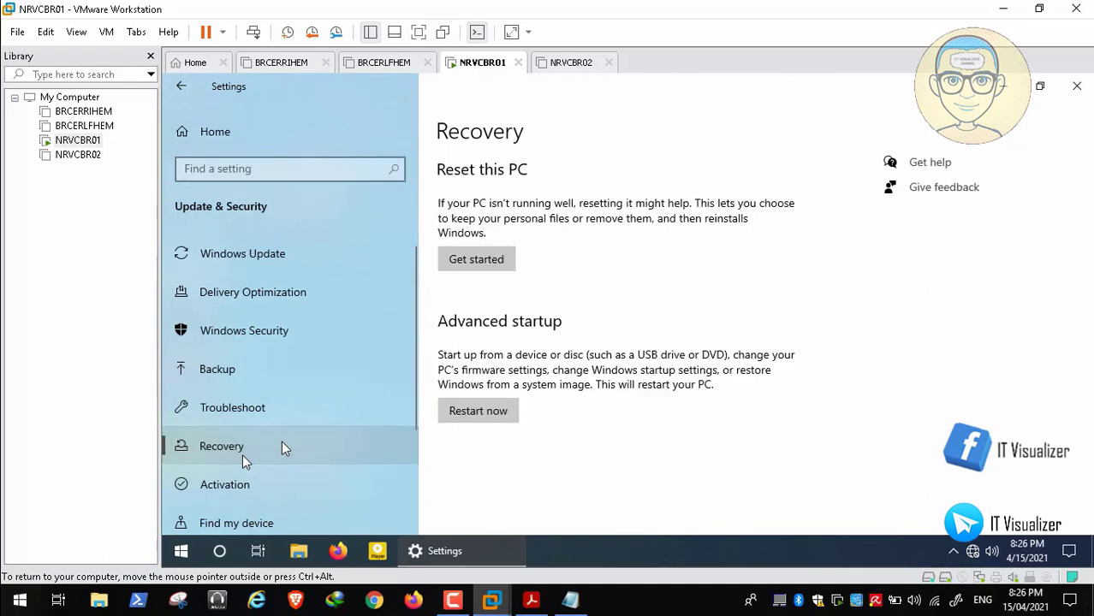
Restart now under Advanced startup and wait at the Please wait screen.
{"action": "mouse_move", "coordinate": [34, 590]}
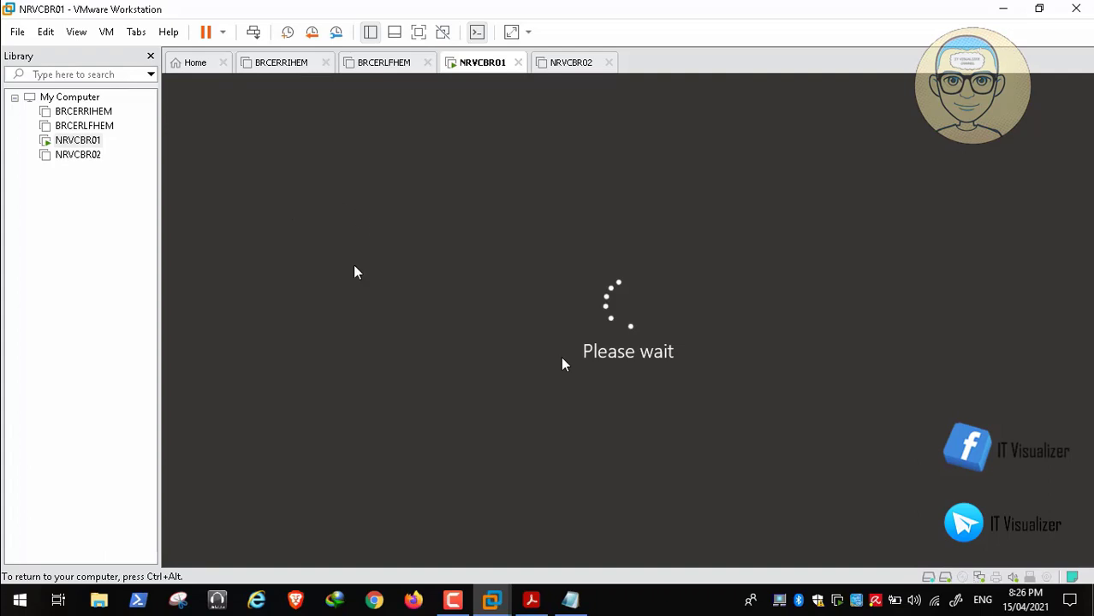
Resume playback, seek to the Choose an option screen, then skip past the Windows boot logo.
{"action": "left_click", "coordinate": [13, 583]}
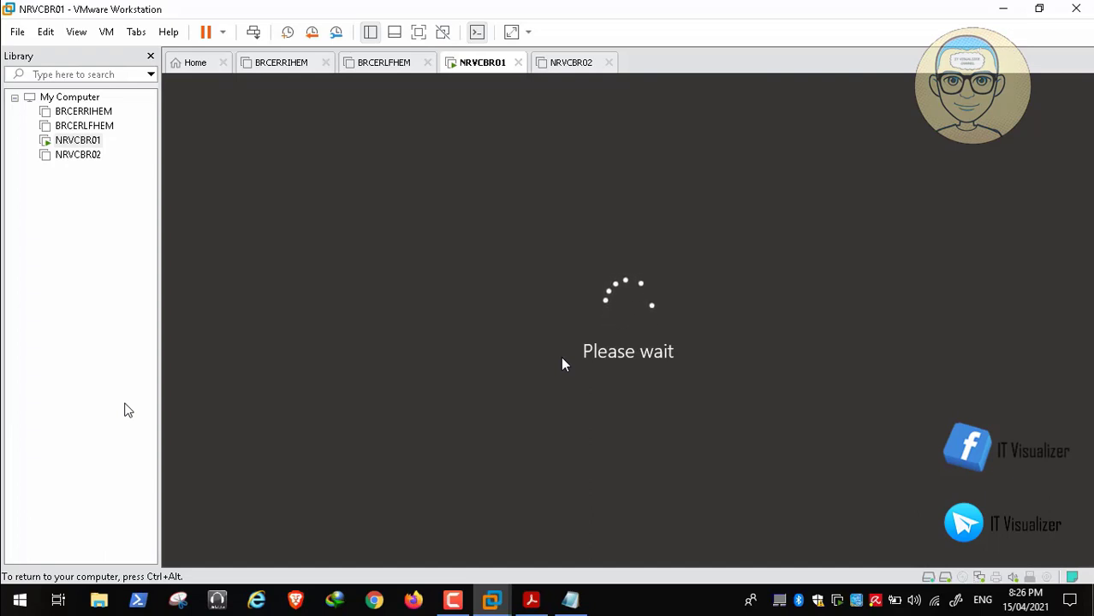
{"action": "mouse_move", "coordinate": [647, 592]}
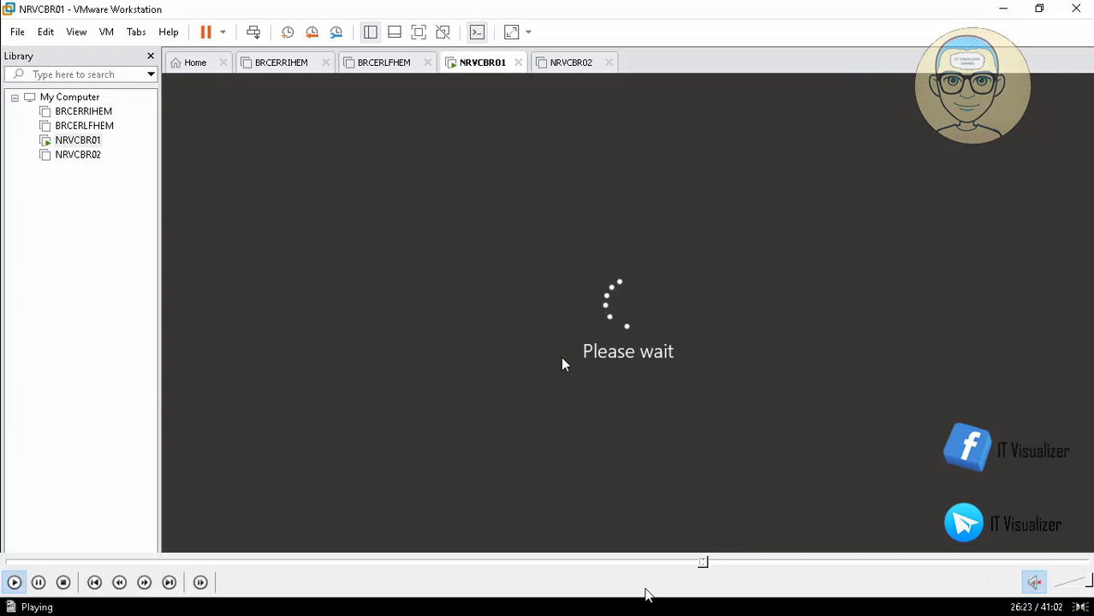
{"action": "left_click", "coordinate": [711, 561]}
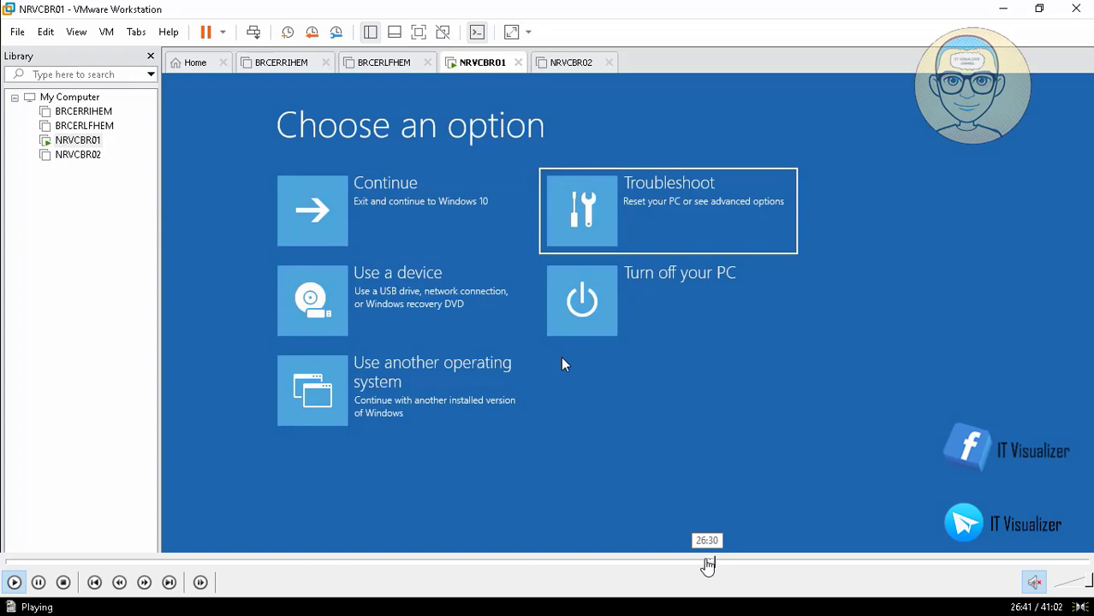
{"action": "left_click", "coordinate": [706, 561]}
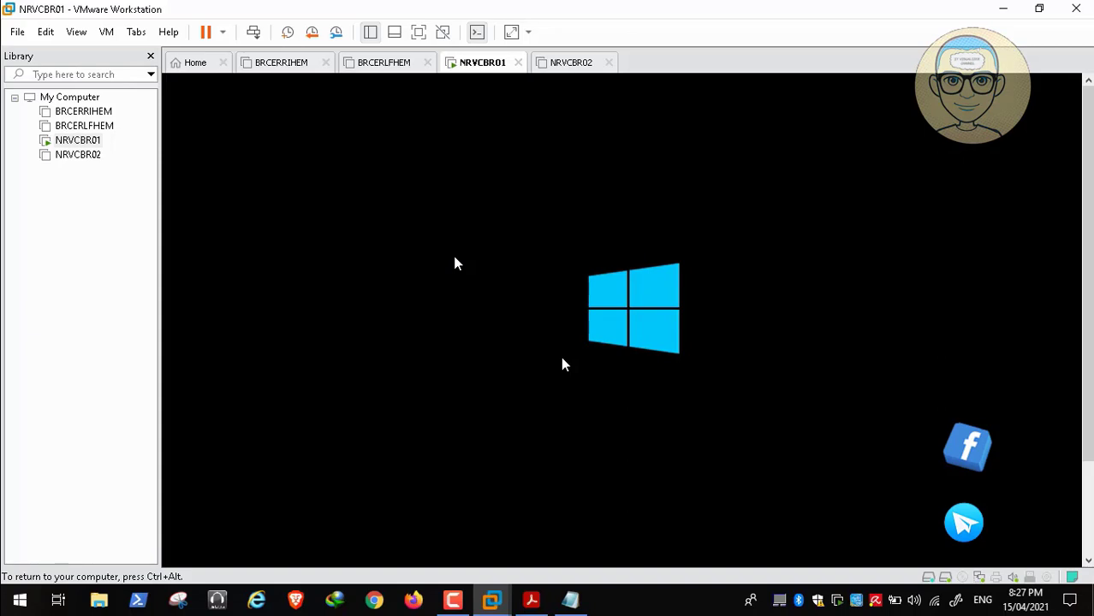
{"action": "mouse_move", "coordinate": [645, 612]}
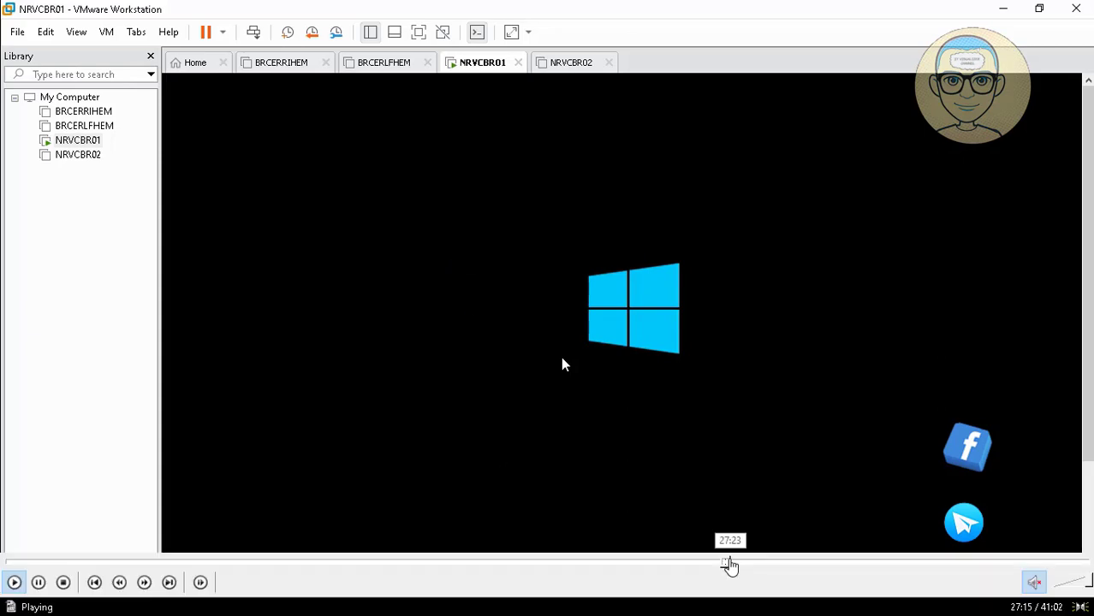
{"action": "left_click", "coordinate": [730, 564]}
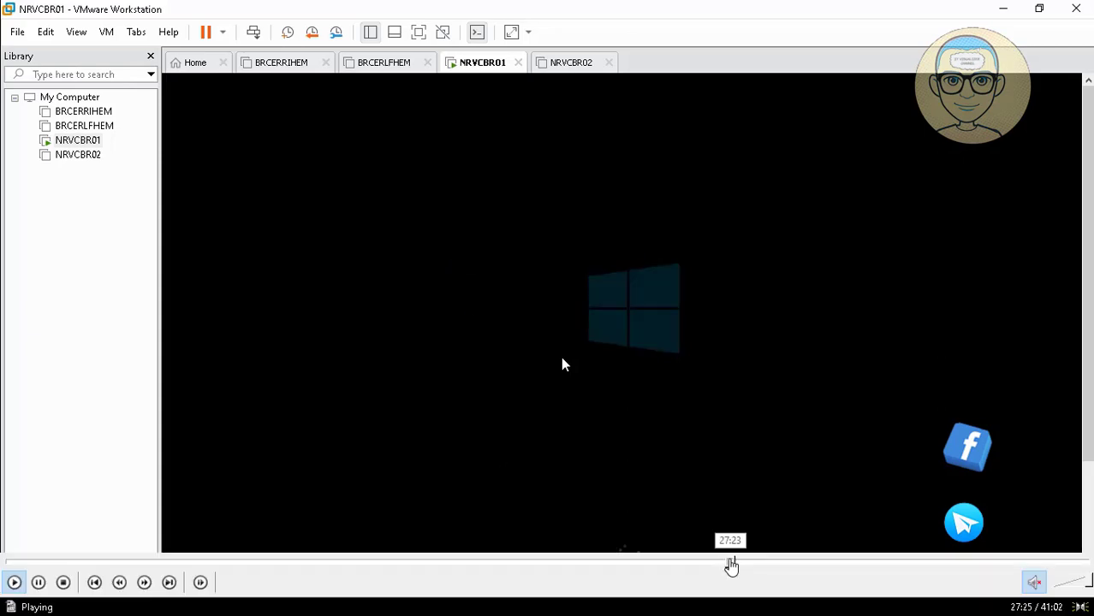
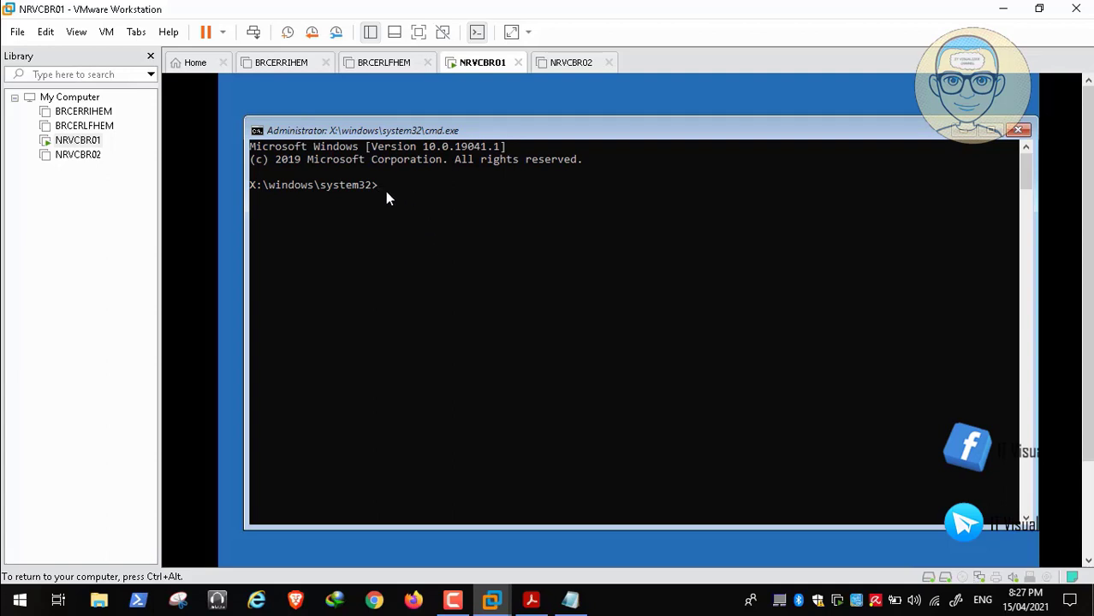
In the VM's console, switch to the E: drive, list its contents, and run setup.exe.
{"action": "type", "text": ":"}
{"action": "key", "text": "Return"}
{"action": "type", "text": "dir"}
{"action": "key", "text": "Return"}
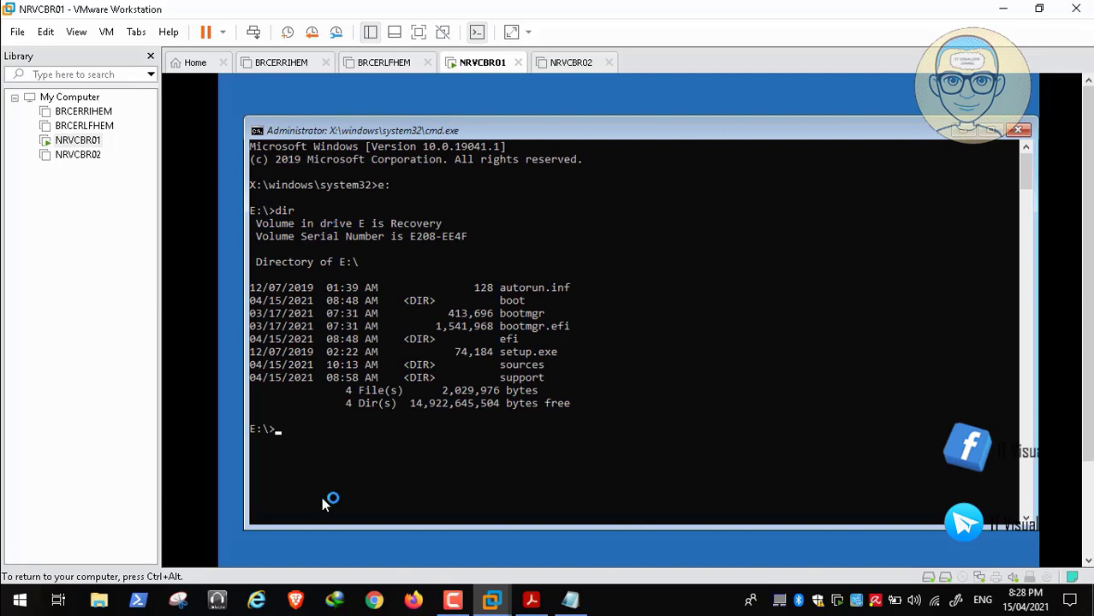
{"action": "type", "text": "setup.exe"}
{"action": "key", "text": "Return"}
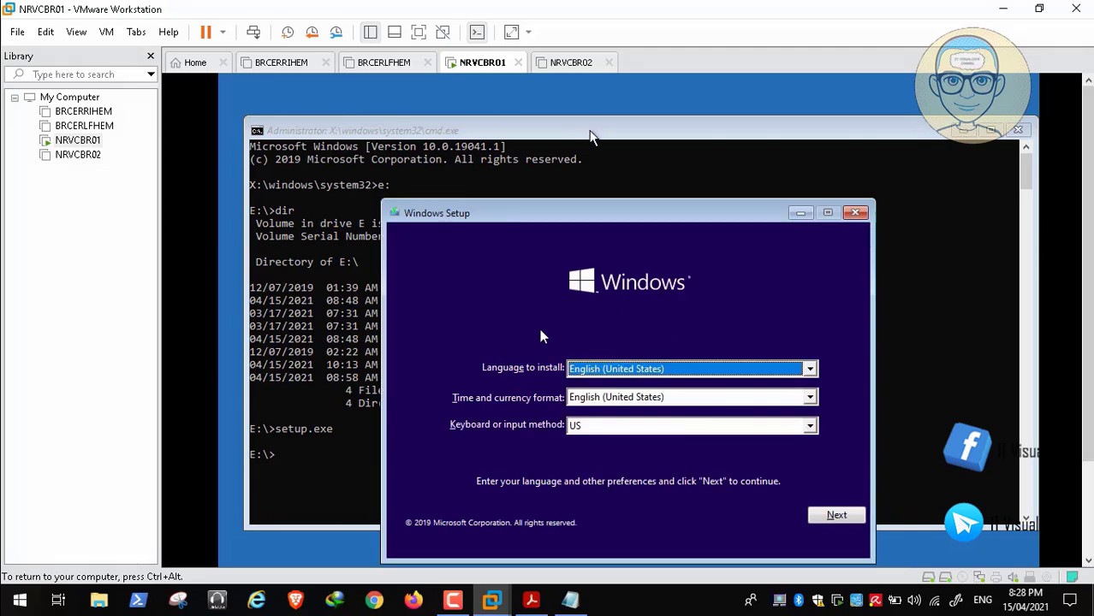
Accept the default language settings in Windows Setup and start the installation.
{"action": "left_click_drag", "start_coordinate": [607, 206], "coordinate": [575, 146]}
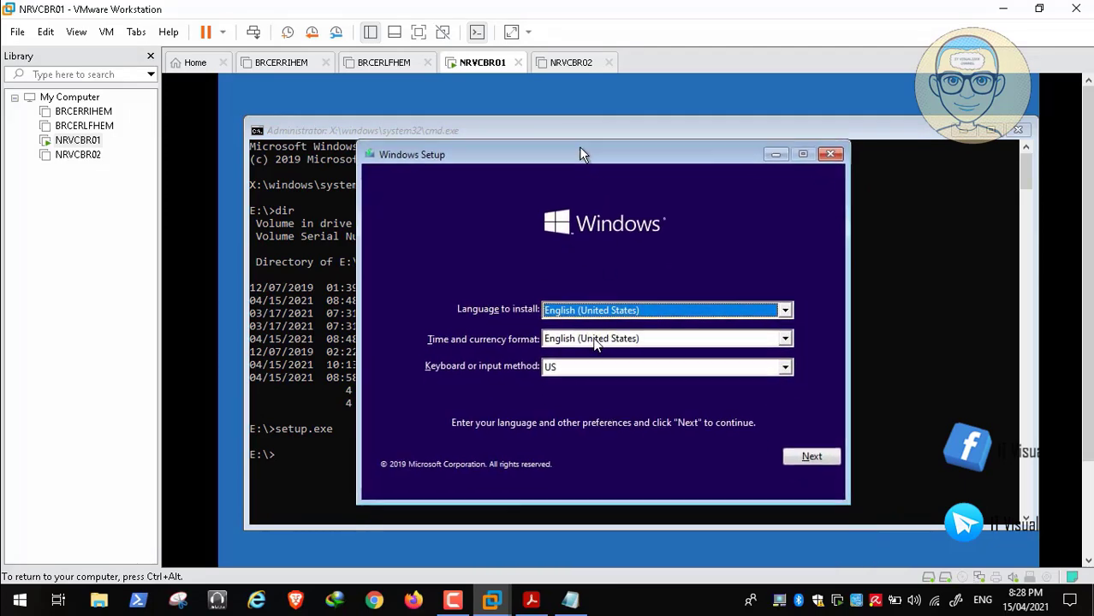
{"action": "left_click", "coordinate": [792, 449]}
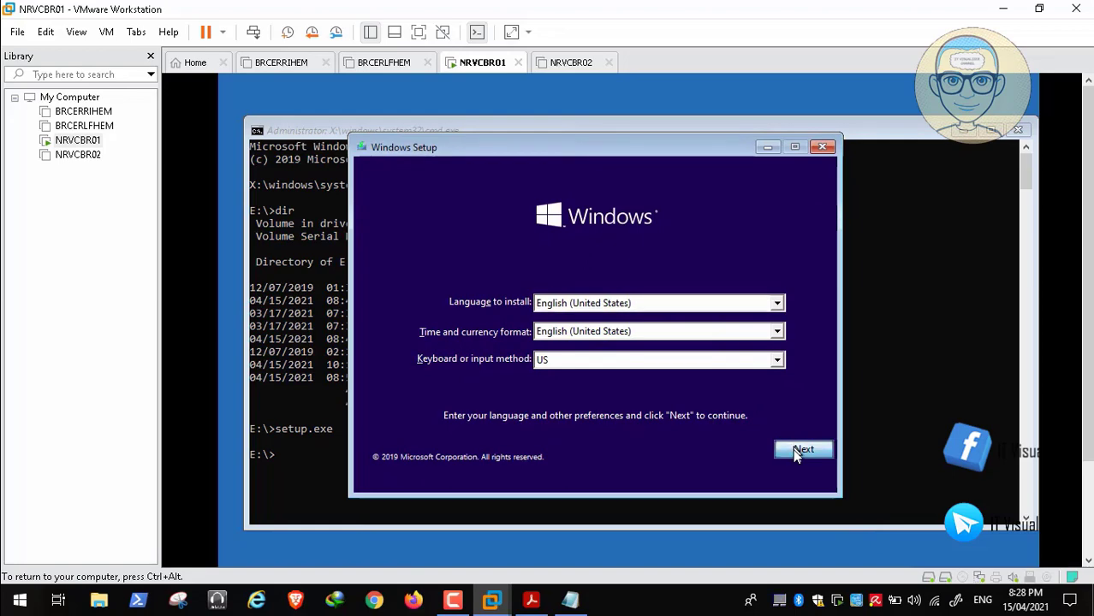
{"action": "left_click", "coordinate": [597, 328]}
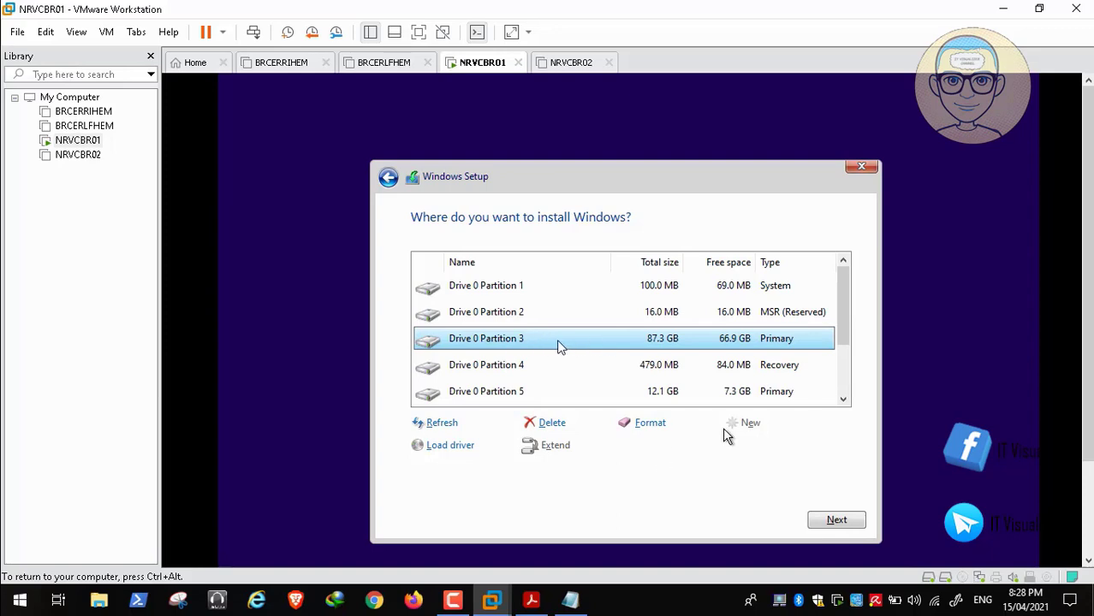
Select Drive 0 Partition 3, format it despite the data-loss warning, and install Windows there.
{"action": "left_click", "coordinate": [842, 399]}
{"action": "left_click", "coordinate": [842, 399]}
{"action": "left_click", "coordinate": [842, 401]}
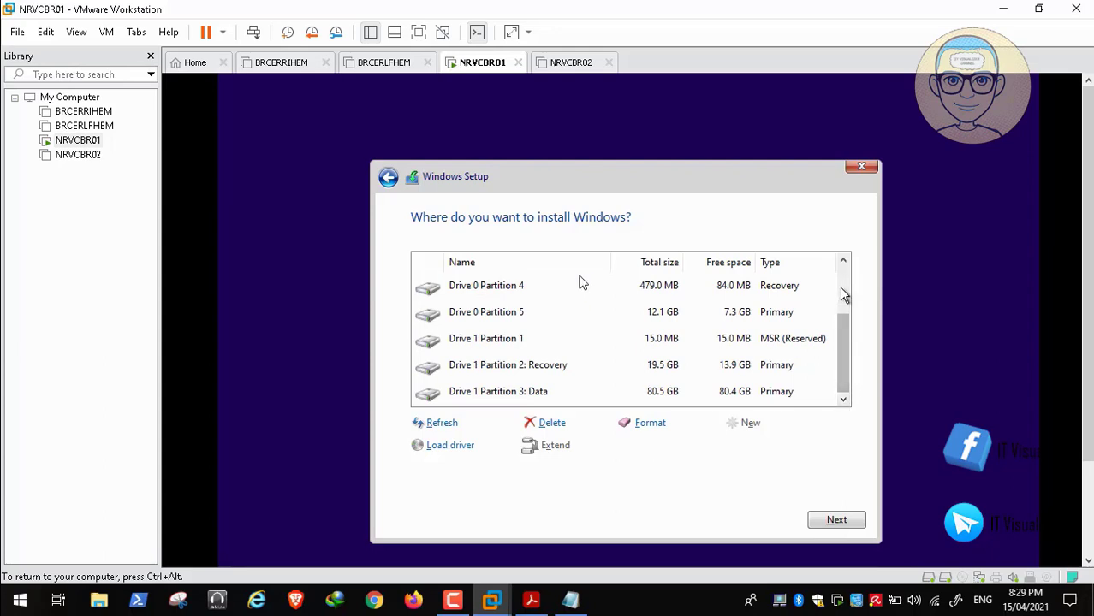
{"action": "left_click", "coordinate": [844, 265]}
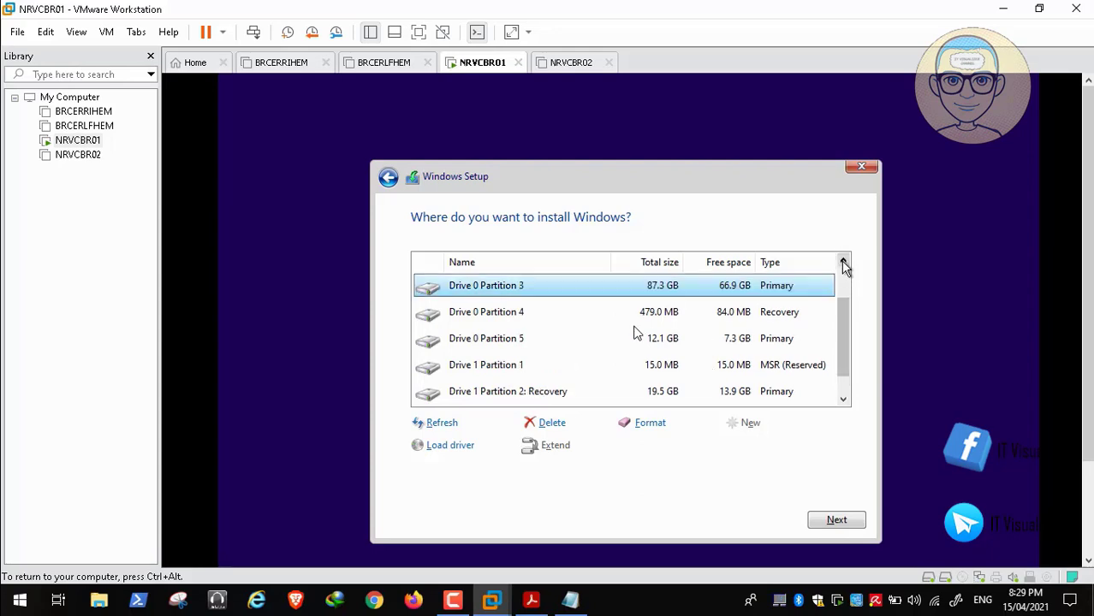
{"action": "left_click", "coordinate": [844, 265]}
{"action": "left_click", "coordinate": [844, 265]}
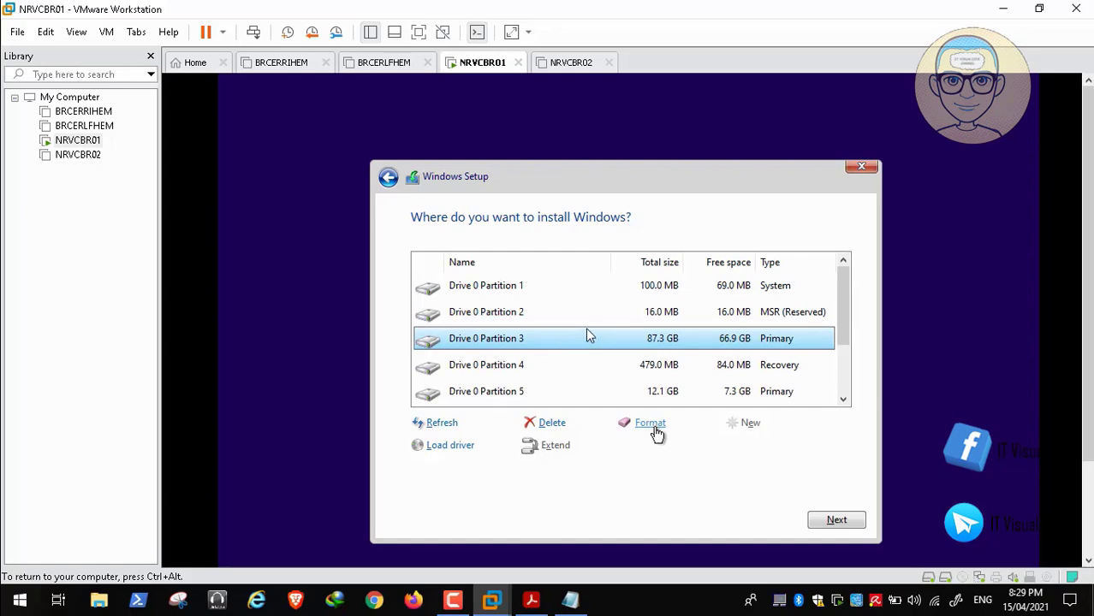
{"action": "left_click", "coordinate": [652, 428]}
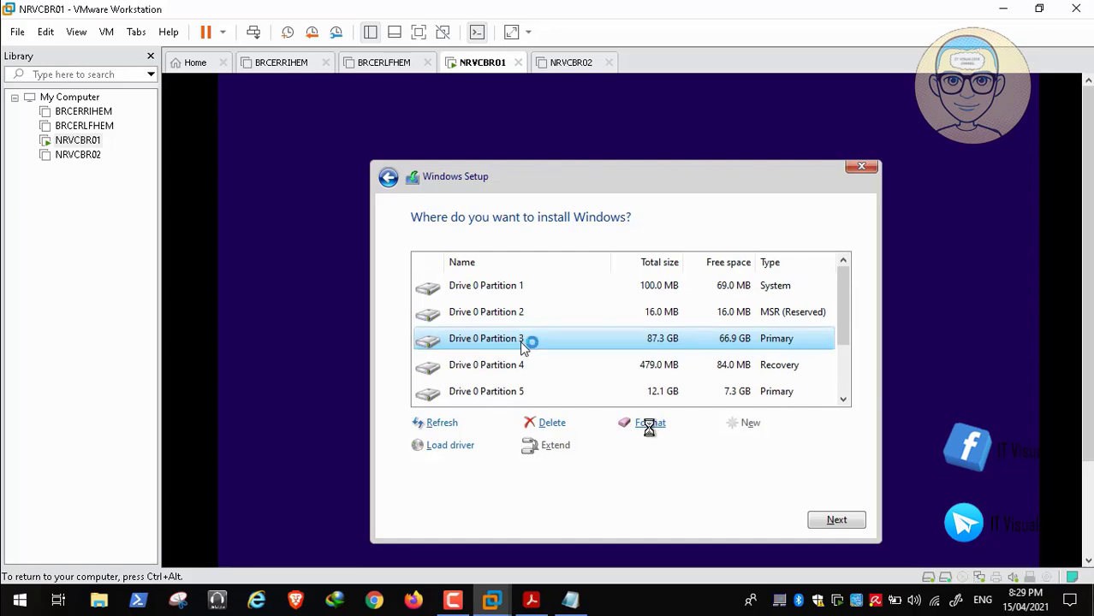
{"action": "left_click", "coordinate": [725, 452]}
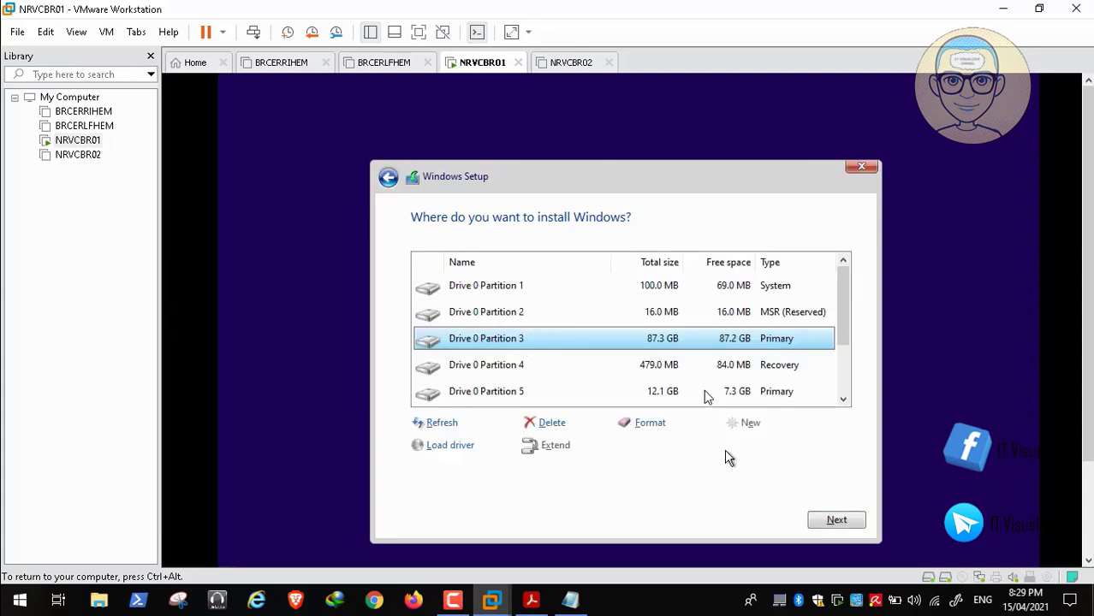
{"action": "left_click", "coordinate": [835, 520]}
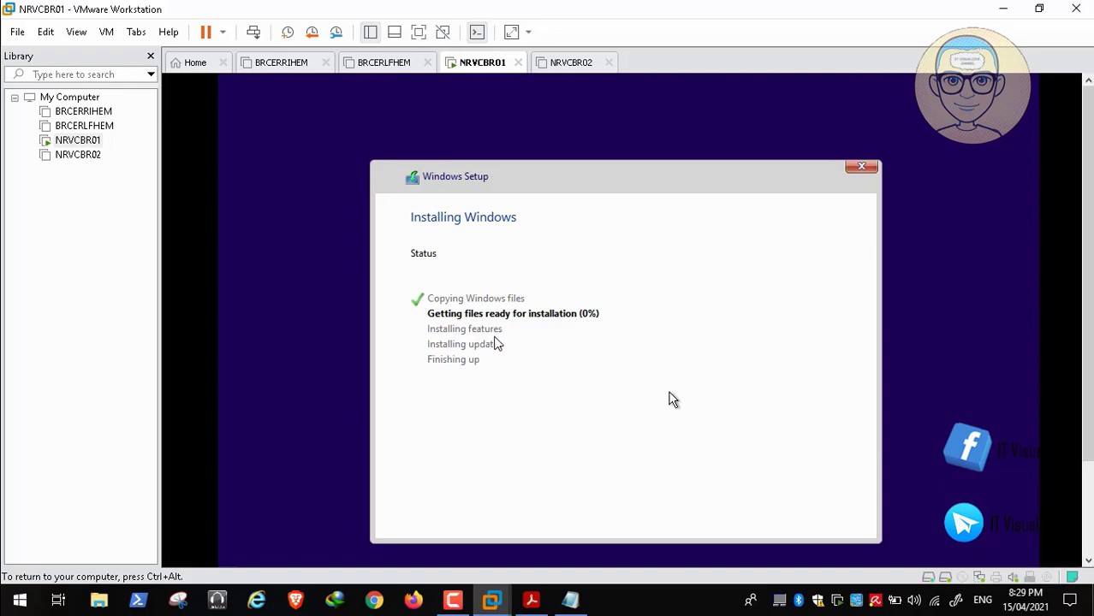
Skip ahead through the Installing Windows progress to the reboot's Windows boot logo.
{"action": "mouse_move", "coordinate": [710, 611]}
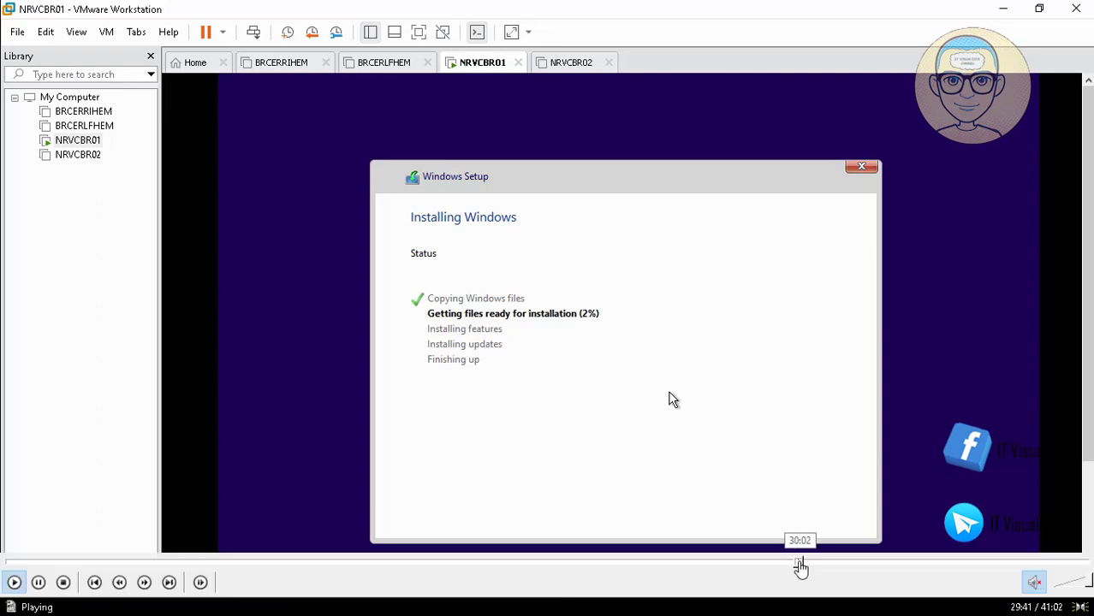
{"action": "left_click", "coordinate": [799, 565]}
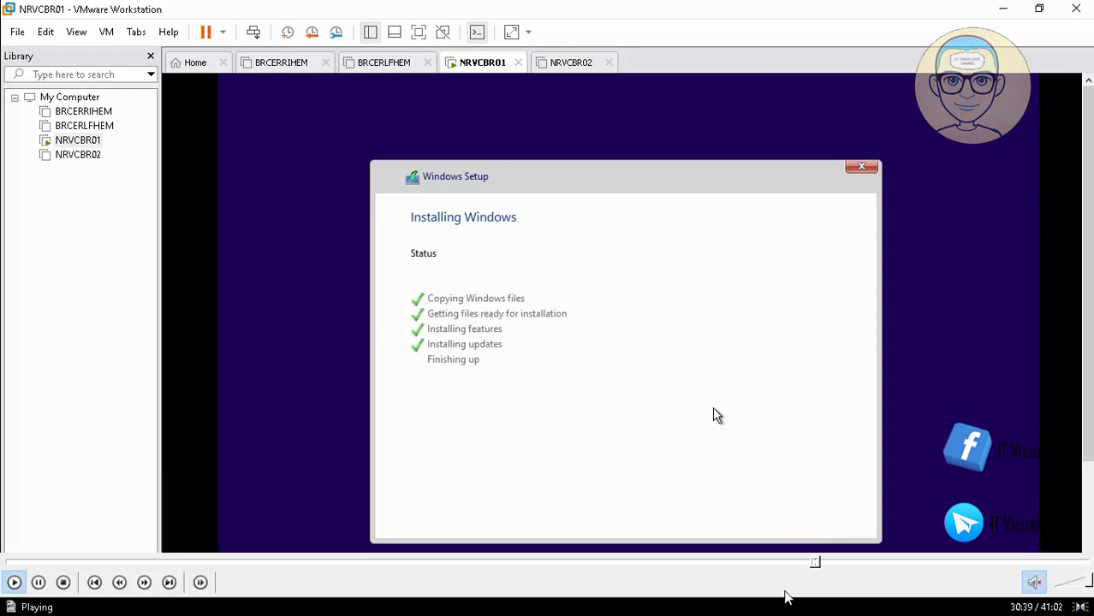
{"action": "left_click", "coordinate": [823, 565]}
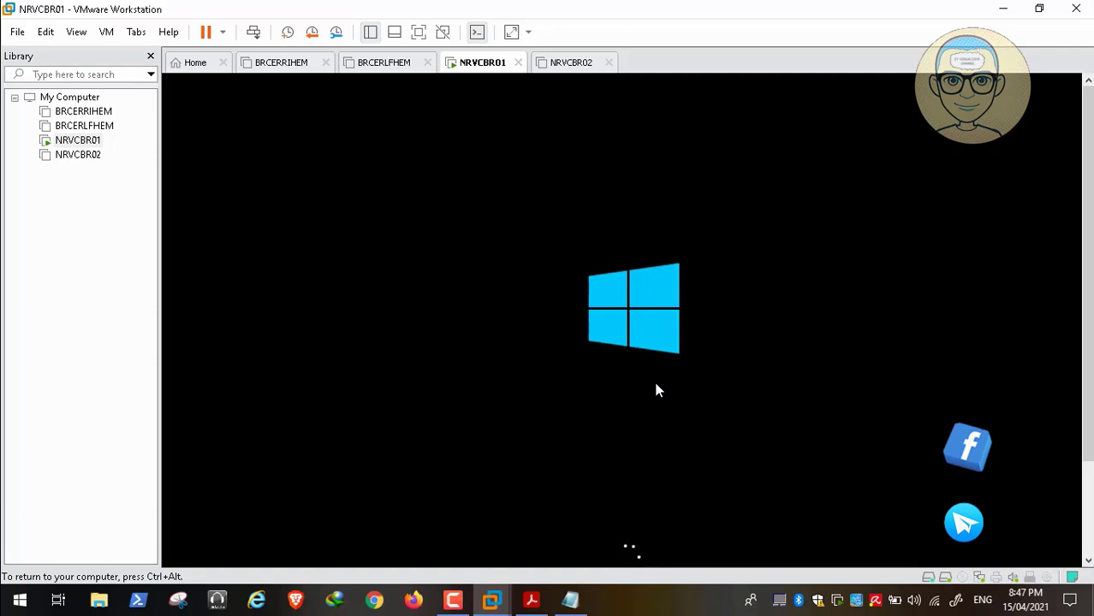
{"action": "mouse_move", "coordinate": [793, 582]}
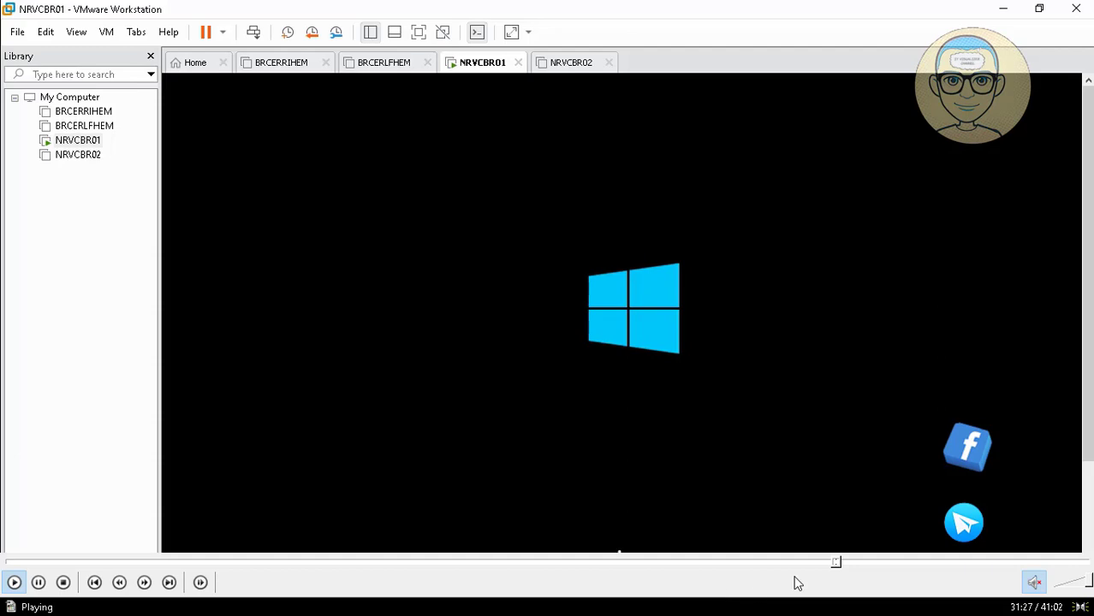
{"action": "left_click", "coordinate": [844, 563]}
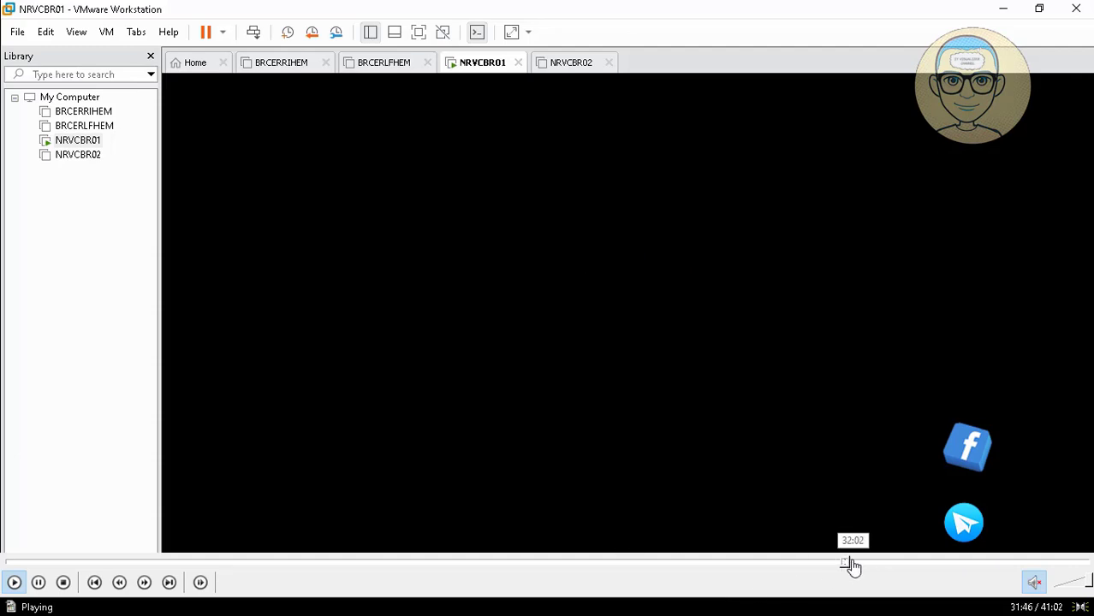
{"action": "left_click", "coordinate": [851, 562]}
{"action": "left_click", "coordinate": [858, 562]}
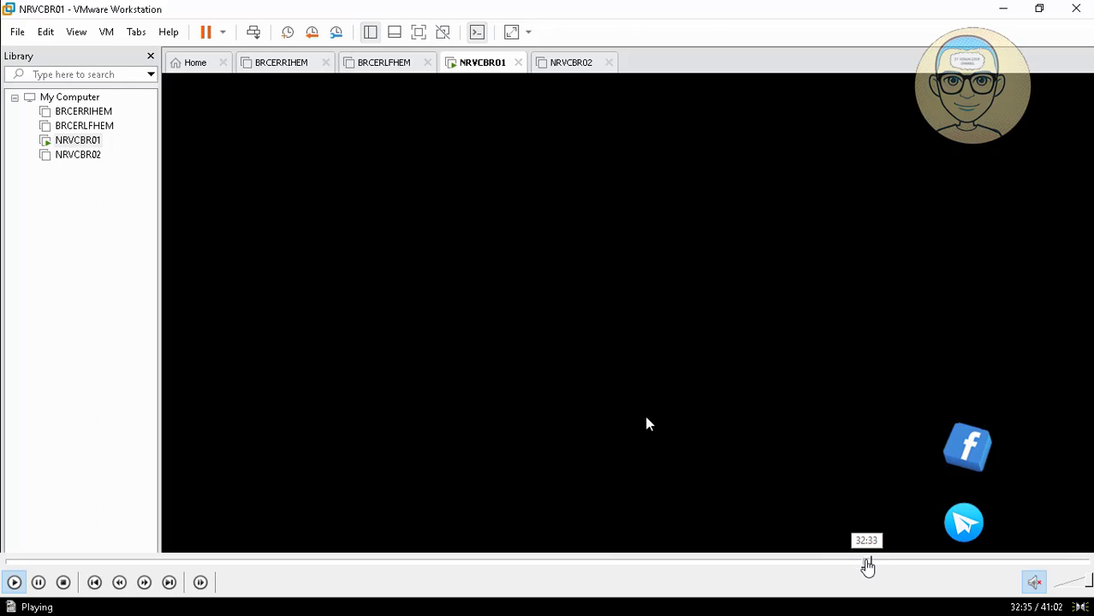
{"action": "left_click", "coordinate": [867, 563]}
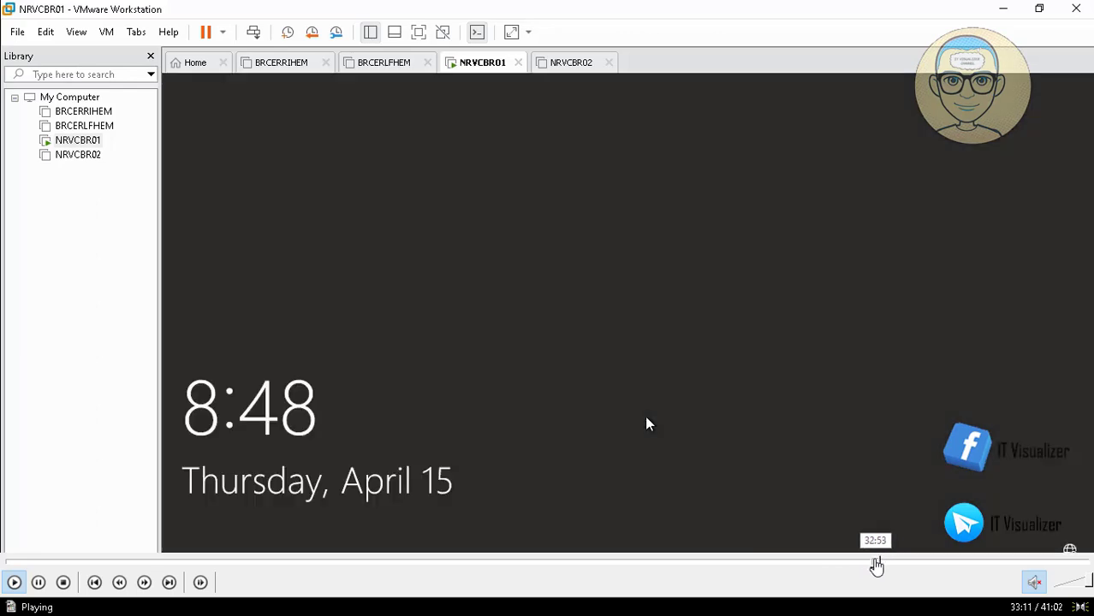
{"action": "left_click", "coordinate": [873, 565]}
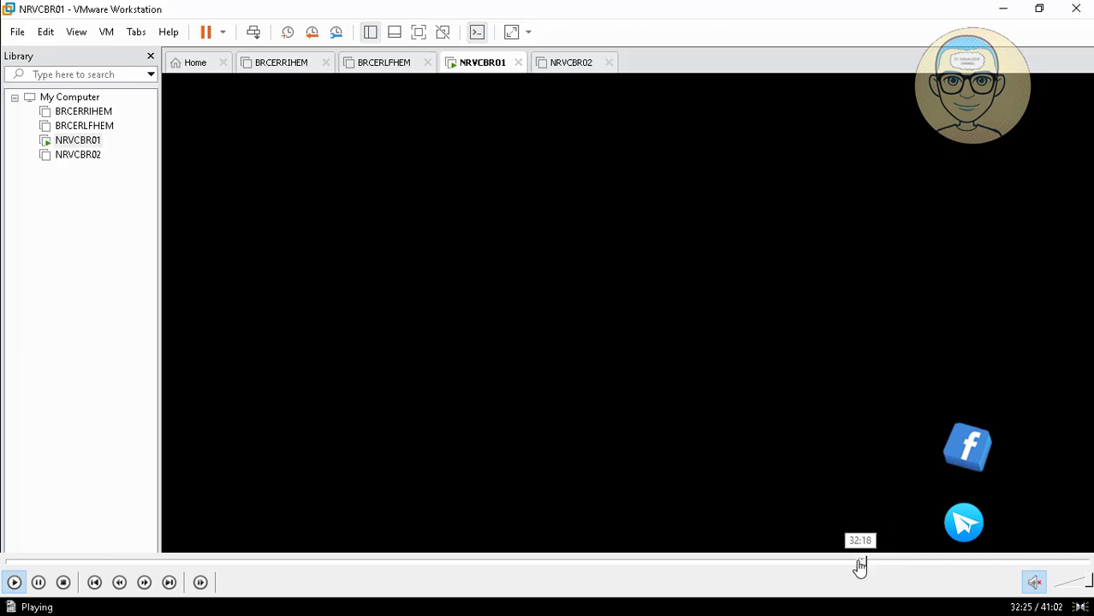
{"action": "left_click", "coordinate": [860, 566]}
{"action": "left_click", "coordinate": [849, 565]}
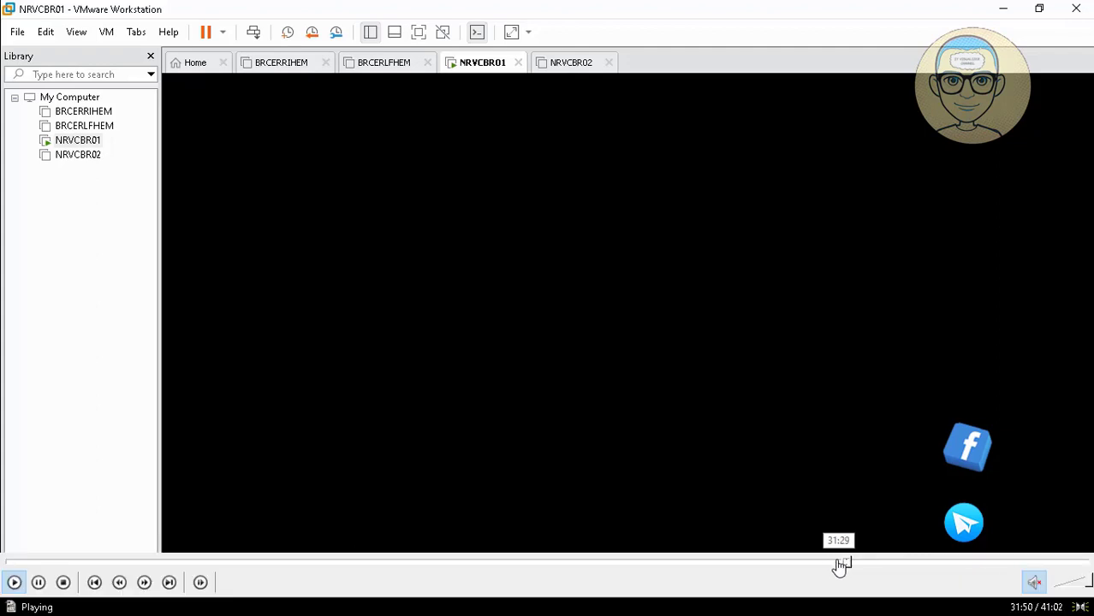
{"action": "left_click", "coordinate": [838, 566]}
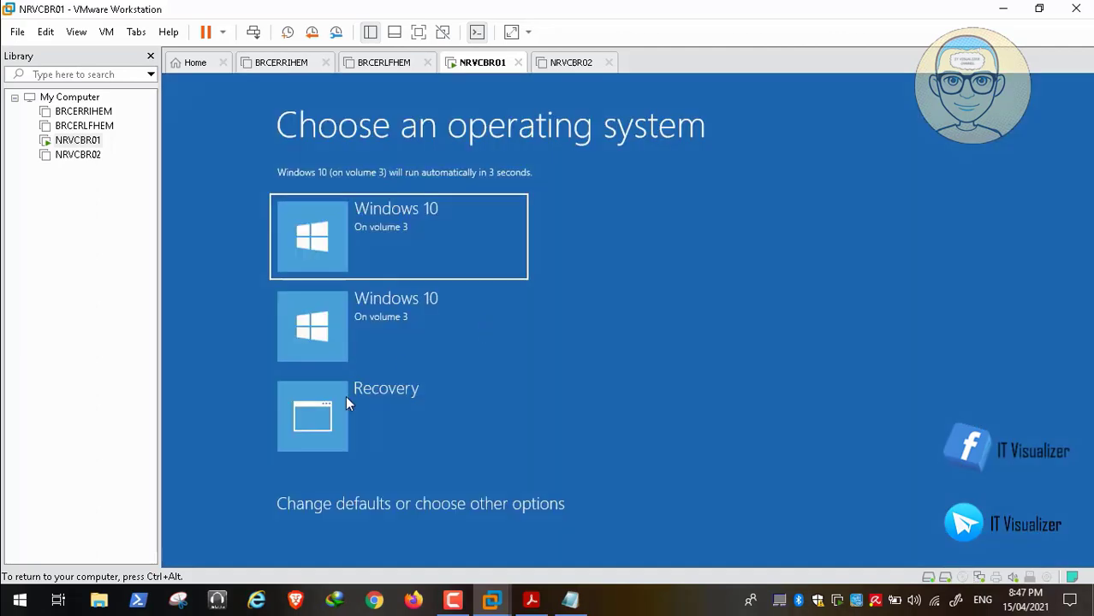
{"action": "mouse_move", "coordinate": [58, 586]}
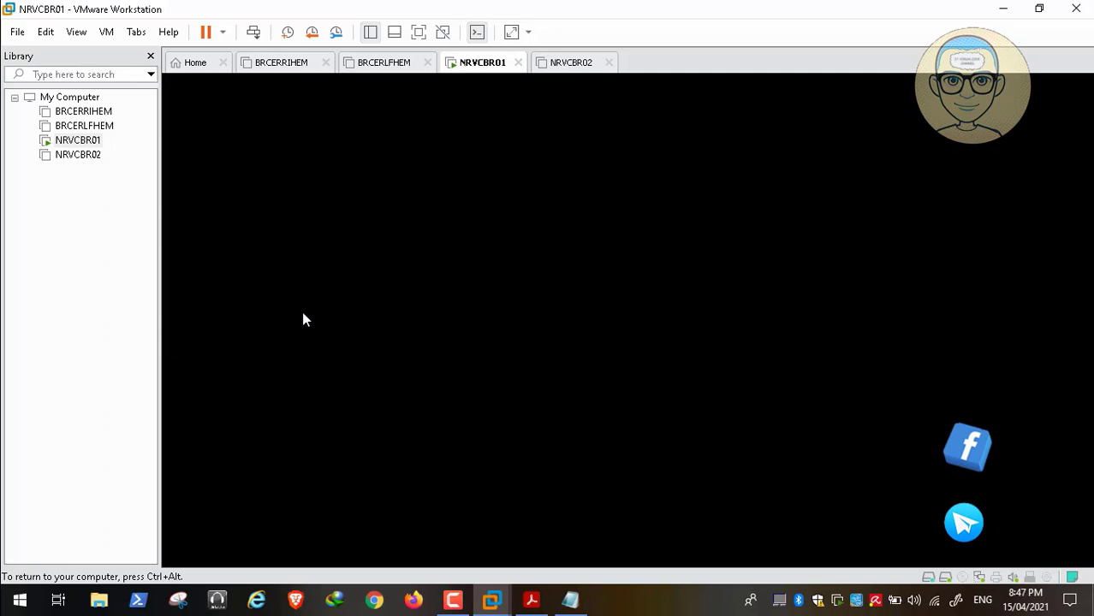
Advance the playback through the VM's boot until the lock screen with clock and date appears.
{"action": "key", "text": "Escape"}
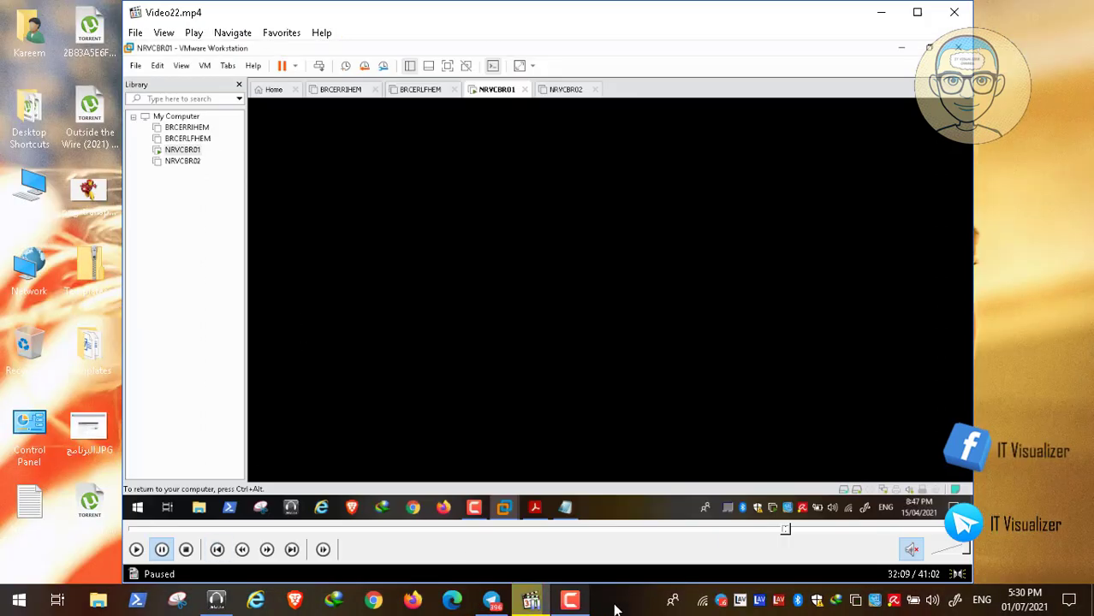
{"action": "left_click", "coordinate": [575, 602]}
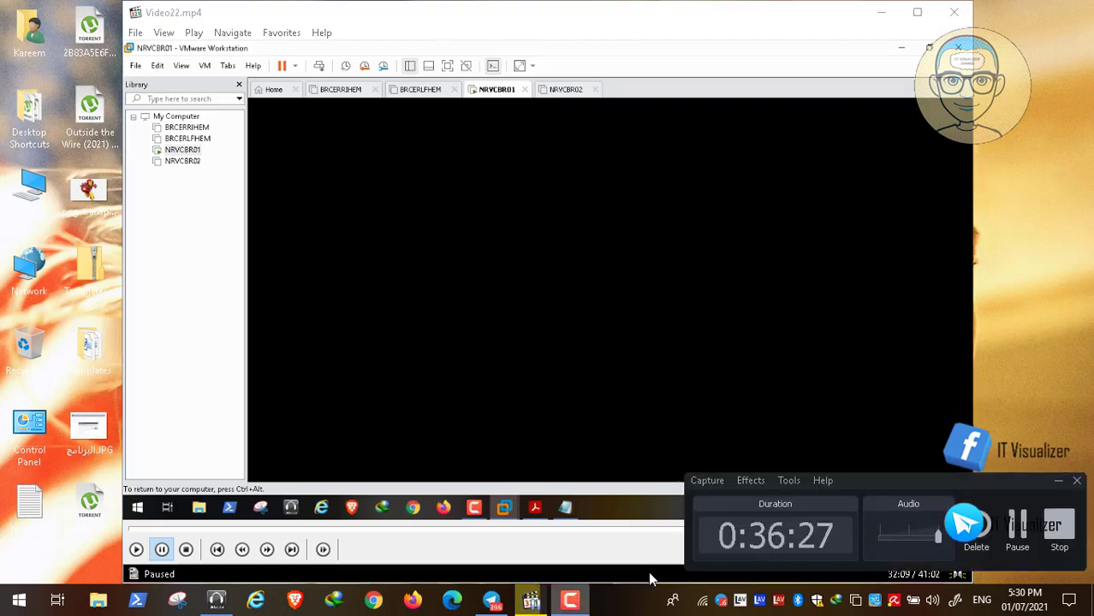
{"action": "left_click", "coordinate": [1015, 524]}
{"action": "double_click", "coordinate": [504, 397]}
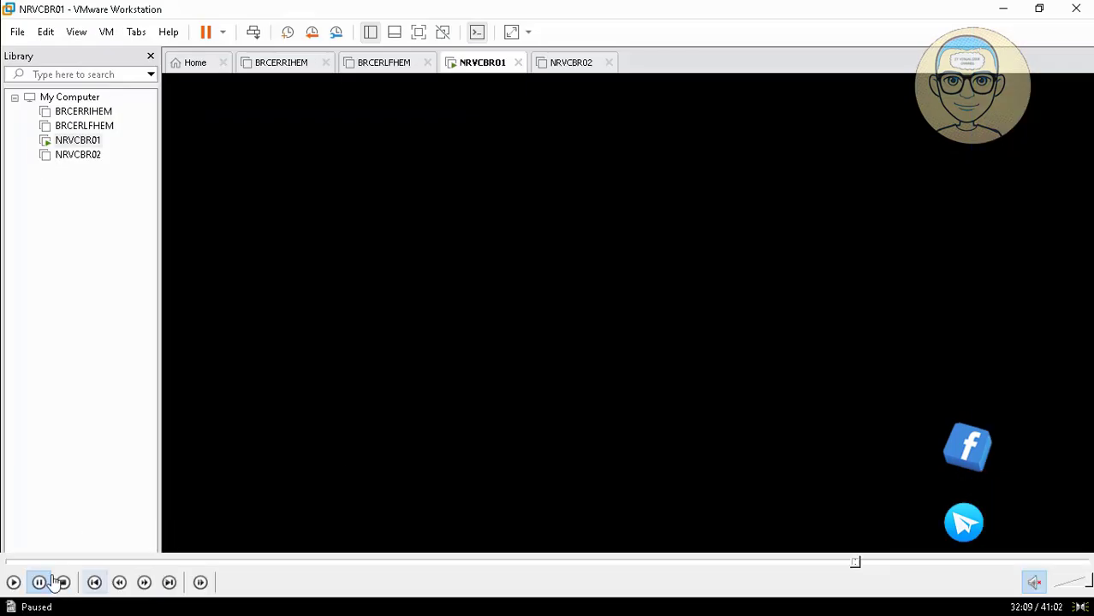
{"action": "left_click", "coordinate": [14, 582]}
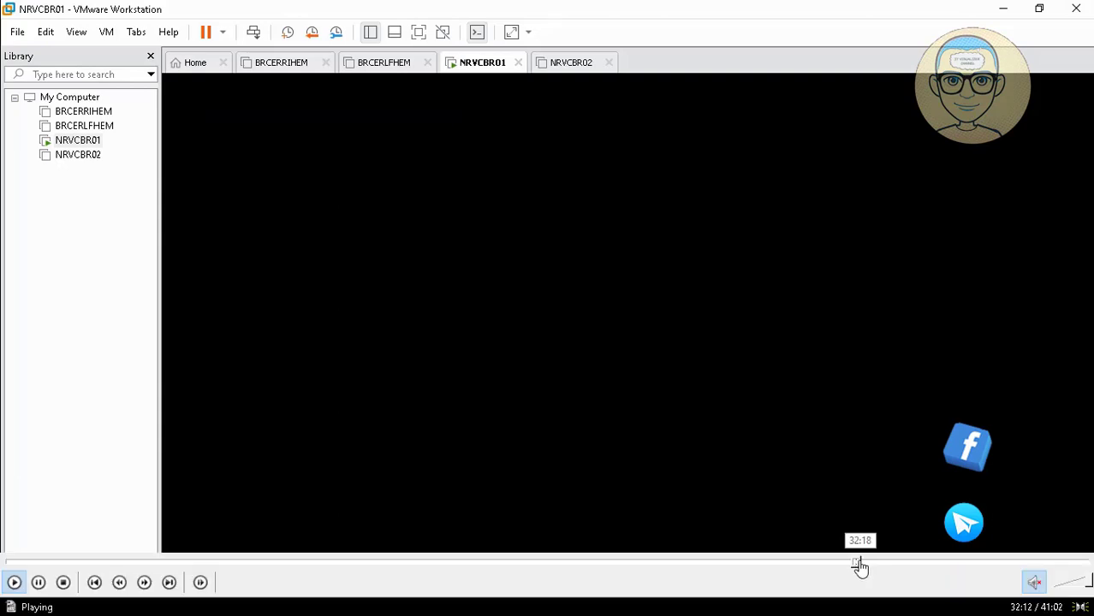
{"action": "left_click", "coordinate": [863, 565]}
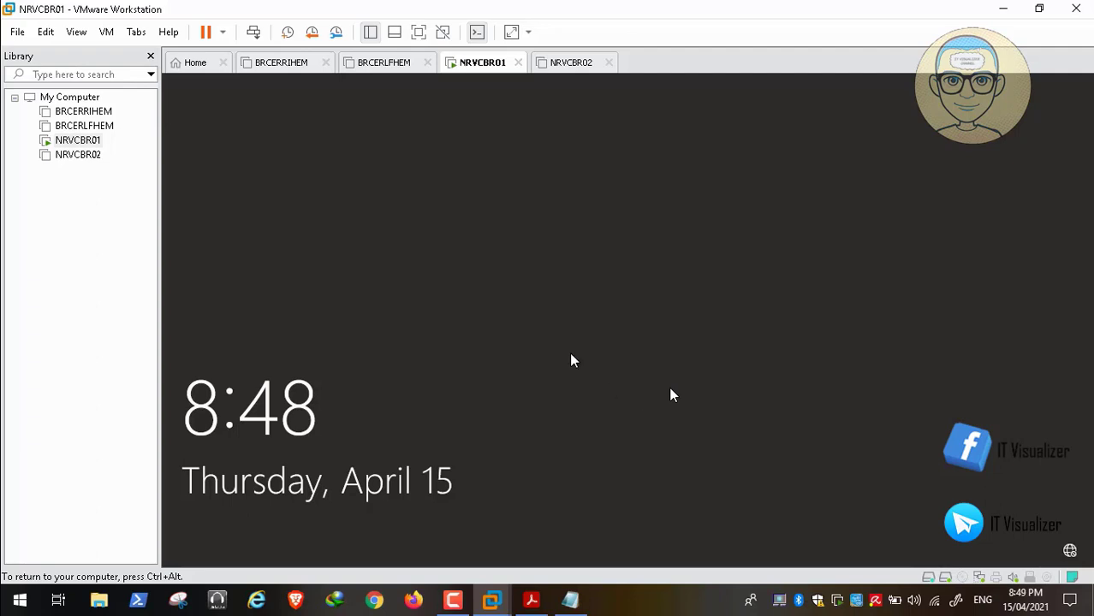
Dismiss the lock screen and legal notice, then sign in with a .\ local username and password.
{"action": "key", "text": "ctrl+alt"}
{"action": "left_click", "coordinate": [254, 31]}
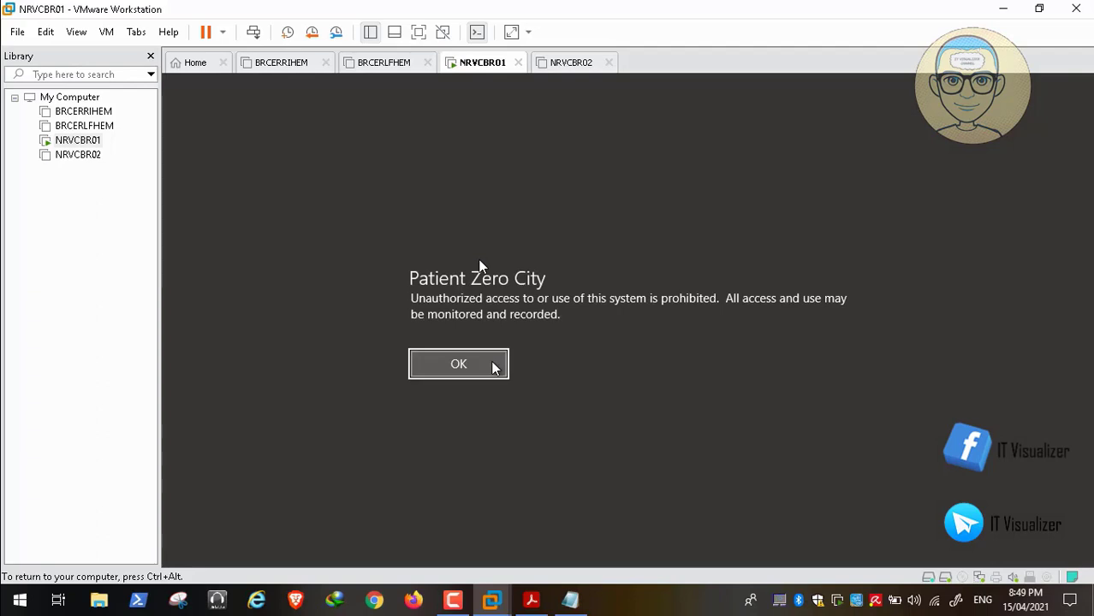
{"action": "left_click", "coordinate": [493, 366]}
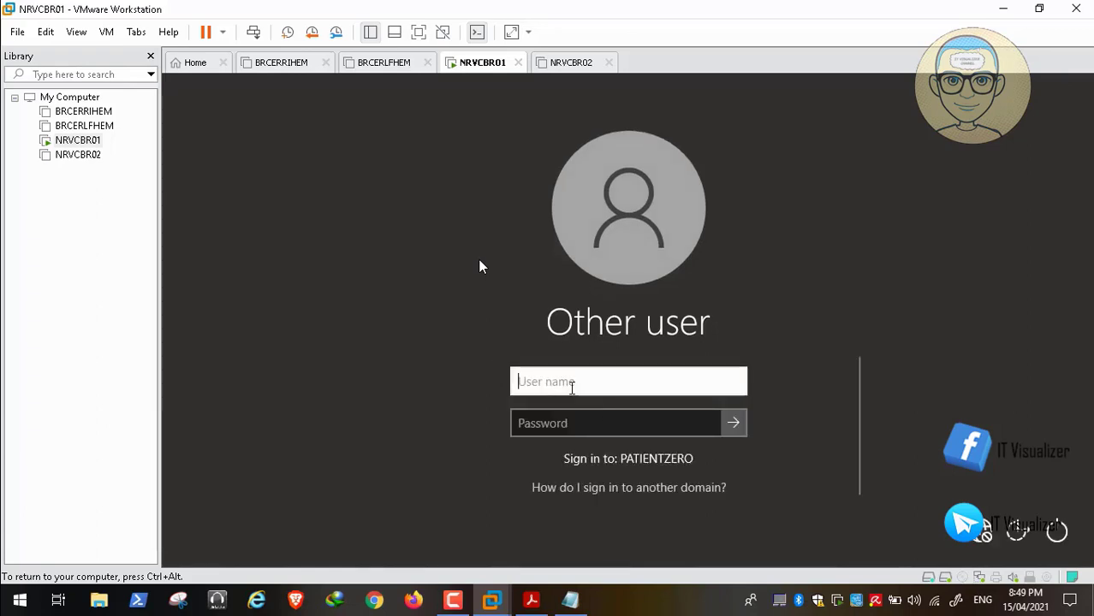
{"action": "type", "text": ".\\kraouf1"}
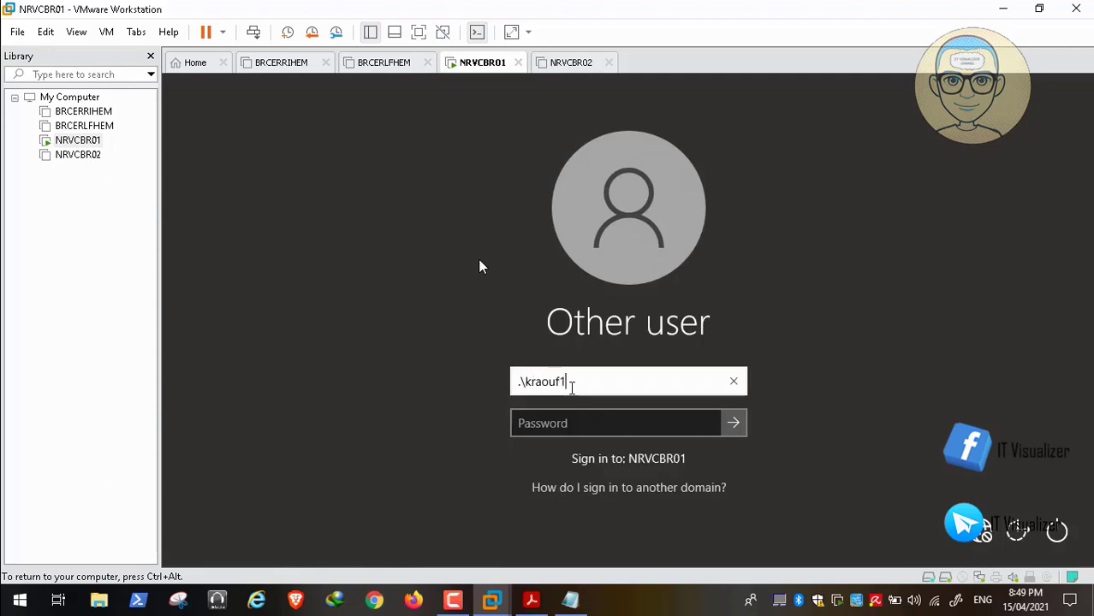
{"action": "key", "text": "Tab"}
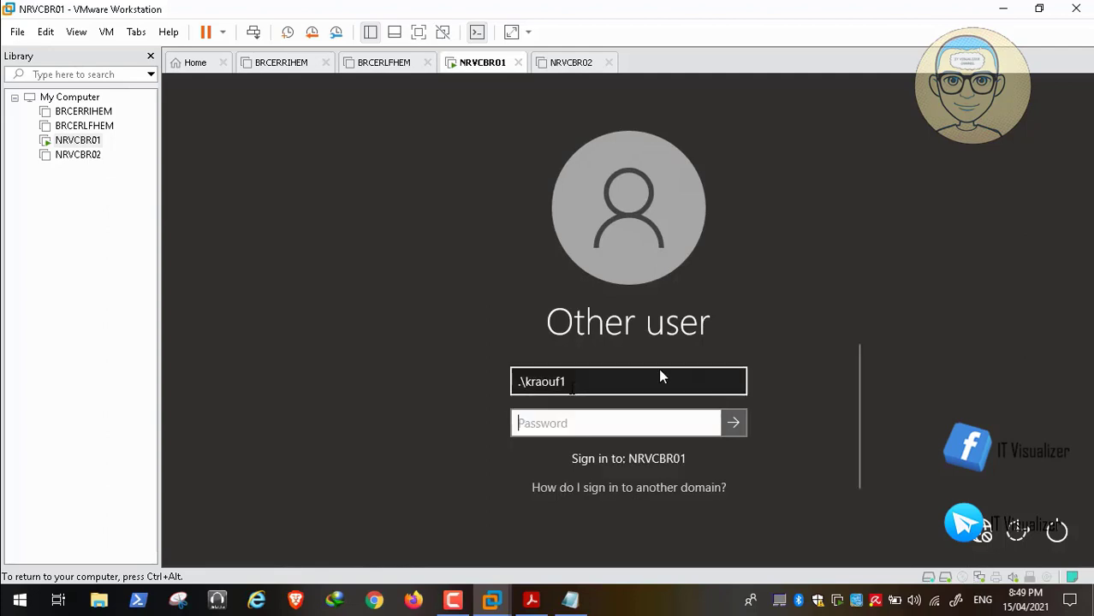
{"action": "type", "text": "*****"}
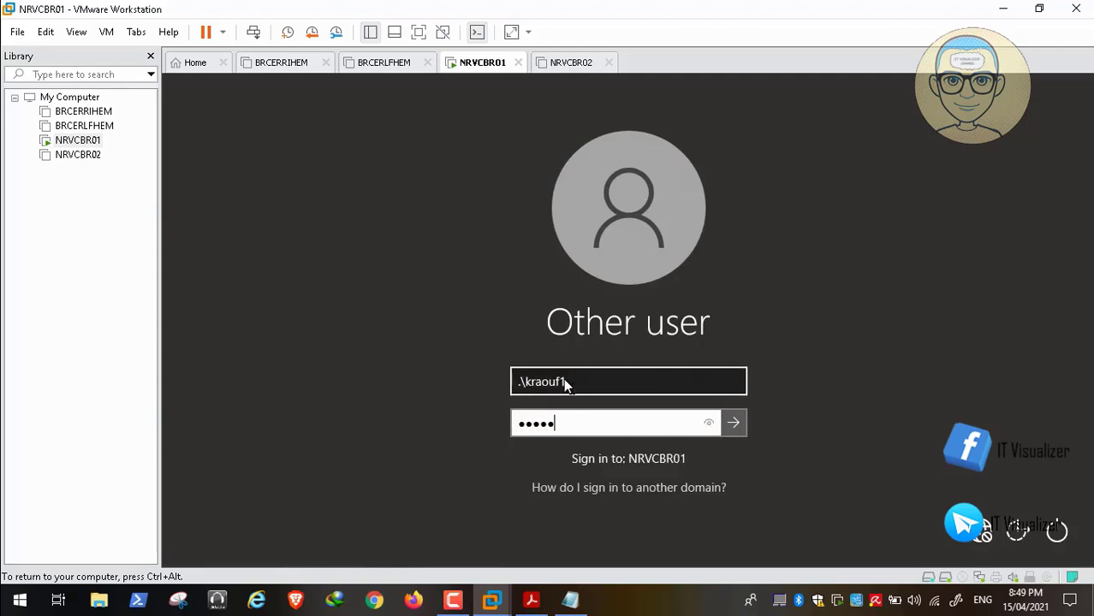
{"action": "type", "text": "***"}
{"action": "key", "text": "Return"}
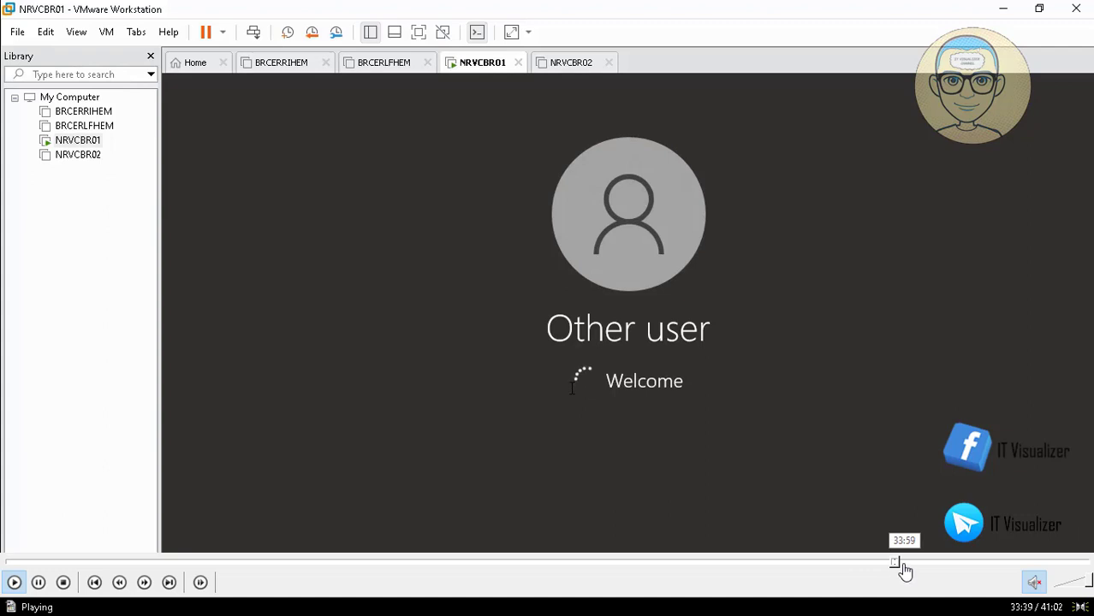
Skip past the Welcome screen and the This PC drive overview to the desktop and Start menu.
{"action": "left_click", "coordinate": [908, 564]}
{"action": "left_click", "coordinate": [918, 565]}
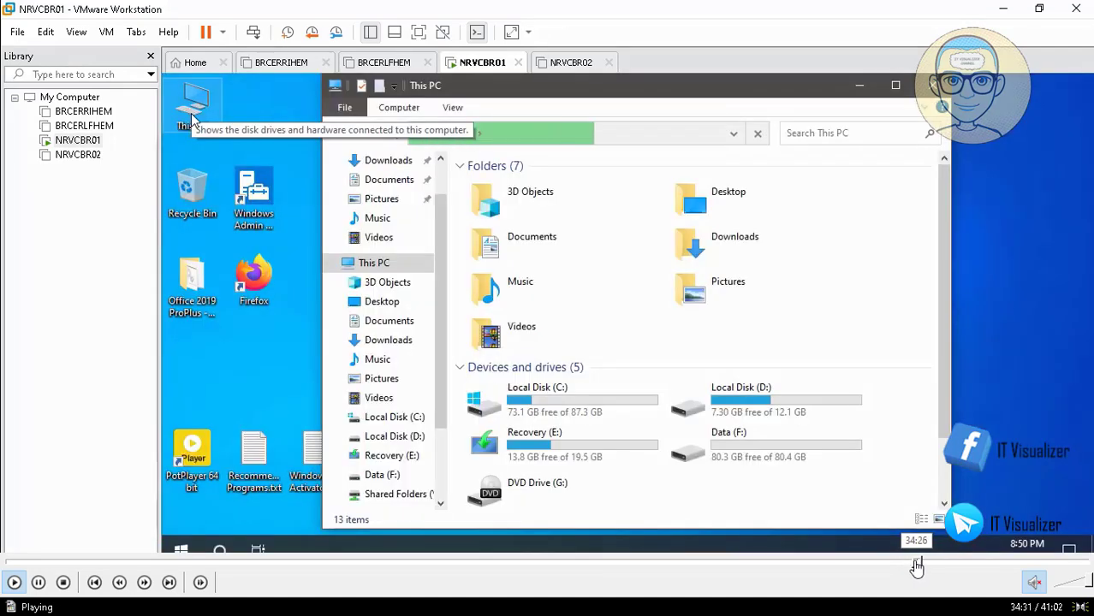
{"action": "left_click", "coordinate": [915, 565]}
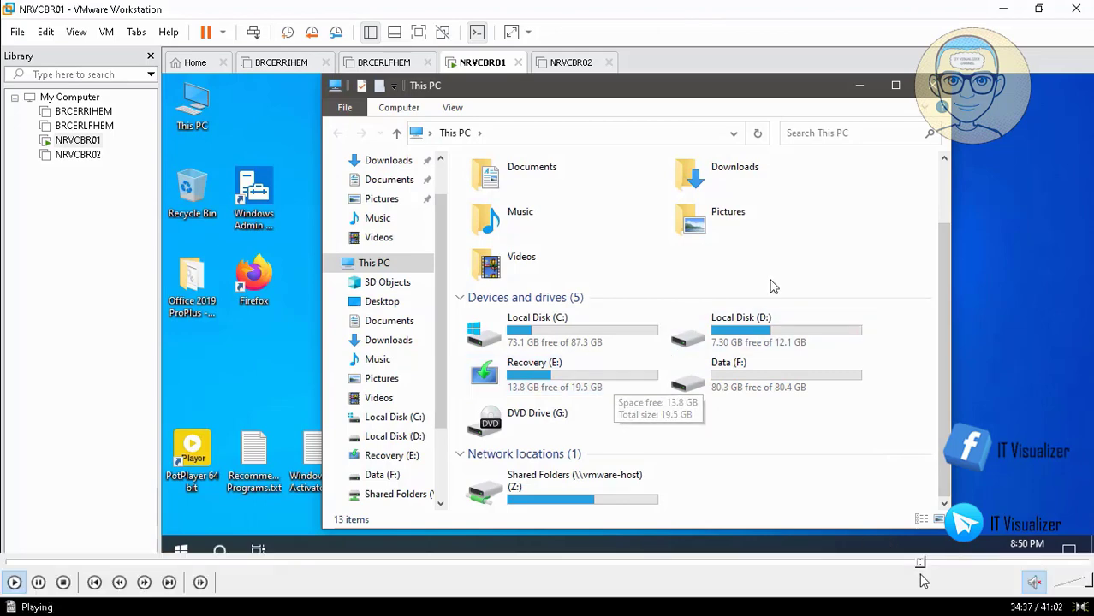
{"action": "left_click", "coordinate": [924, 562]}
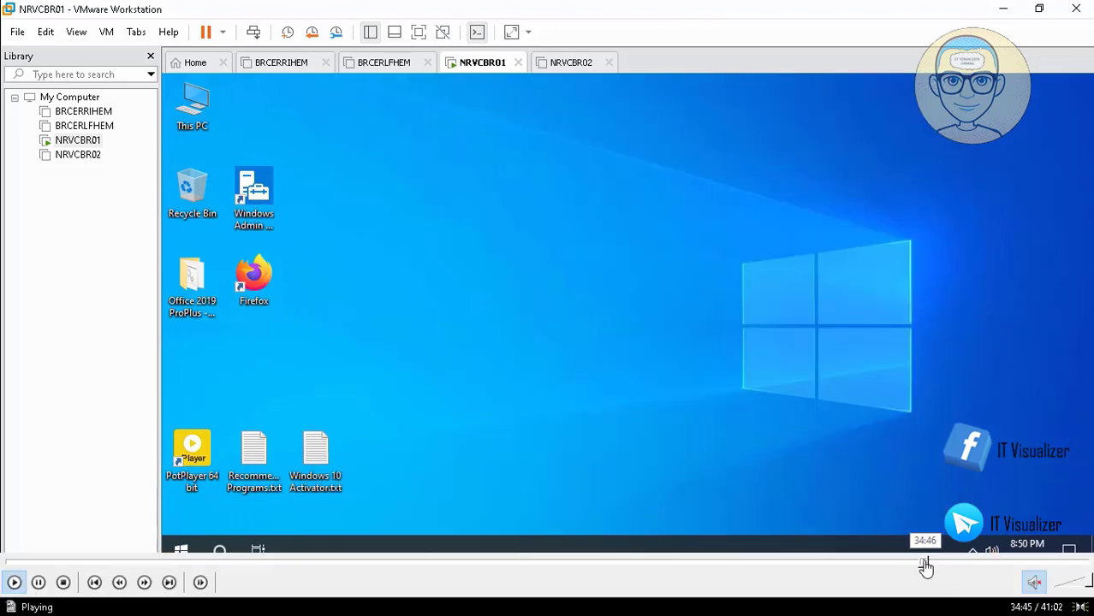
{"action": "left_click", "coordinate": [930, 562]}
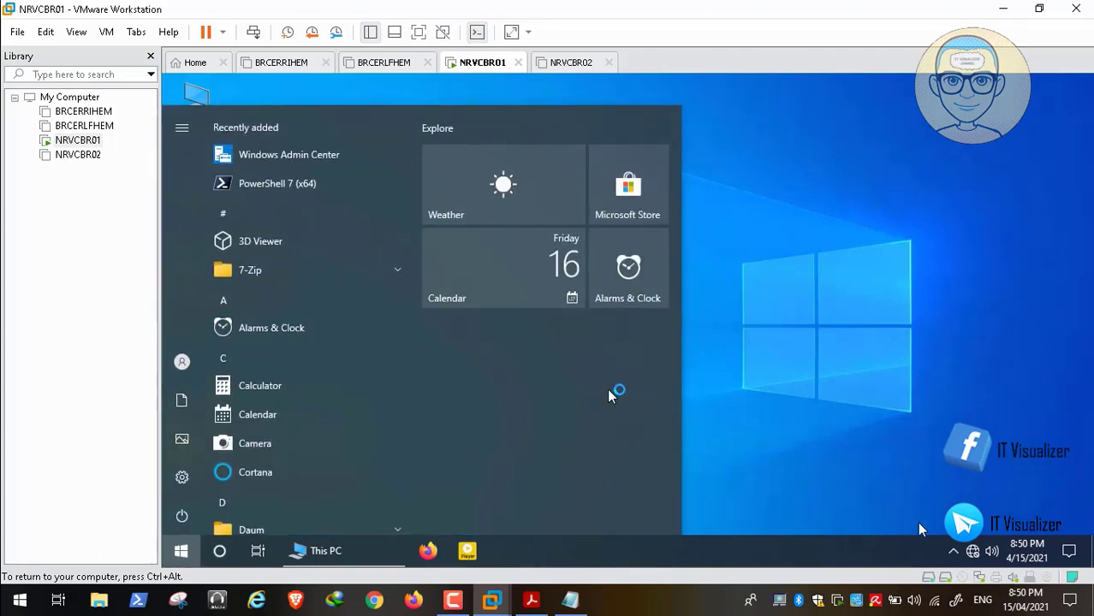
{"action": "mouse_move", "coordinate": [978, 562]}
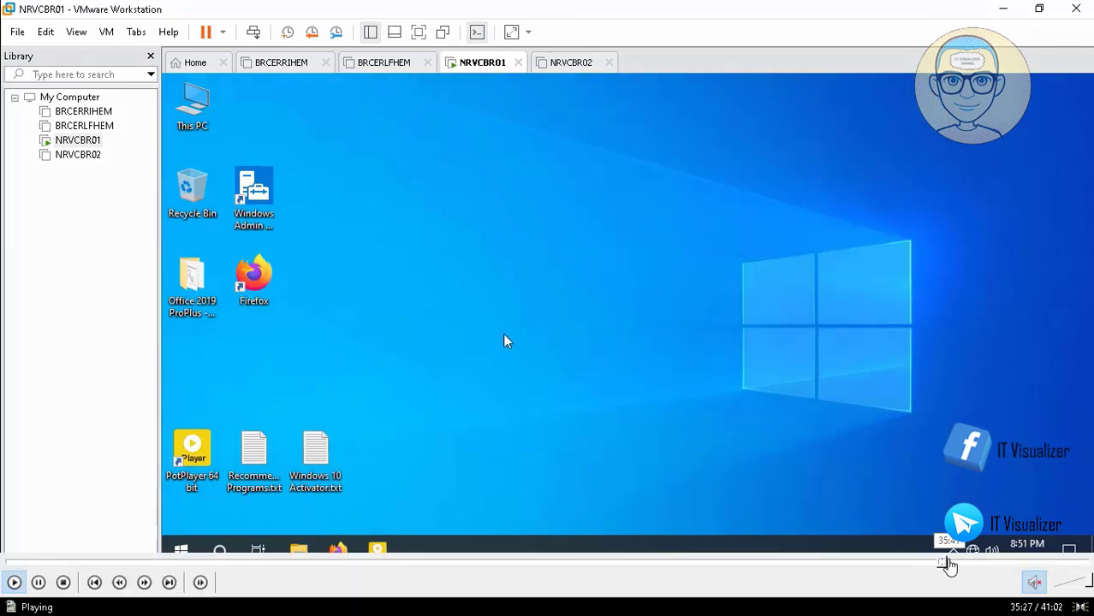
Skip past Desktop Icon Settings to Programs and Features showing 9 installed programs.
{"action": "left_click", "coordinate": [954, 562]}
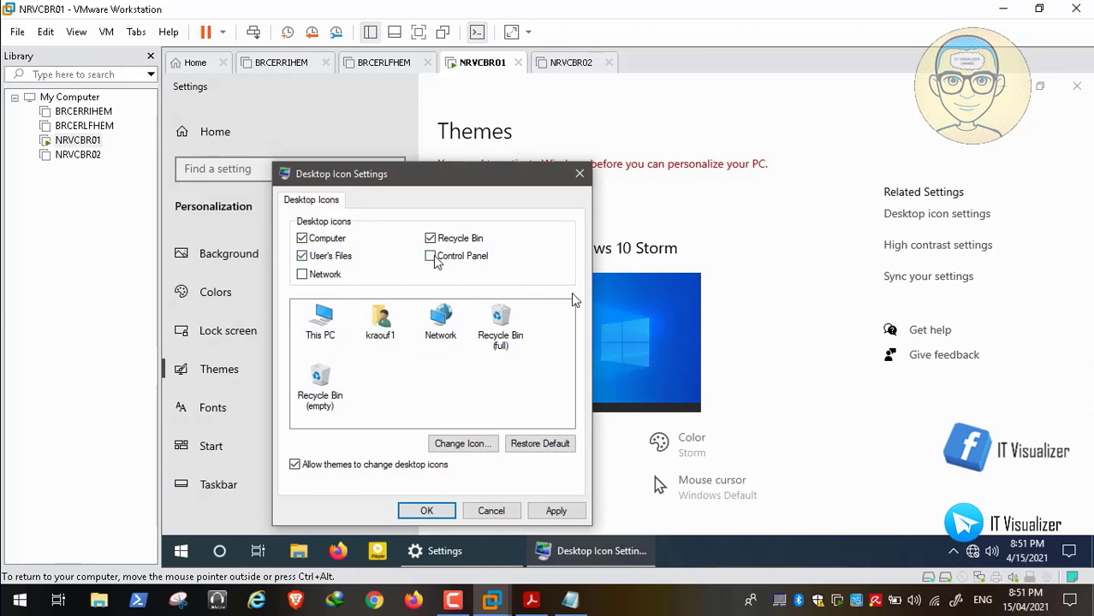
{"action": "mouse_move", "coordinate": [960, 561]}
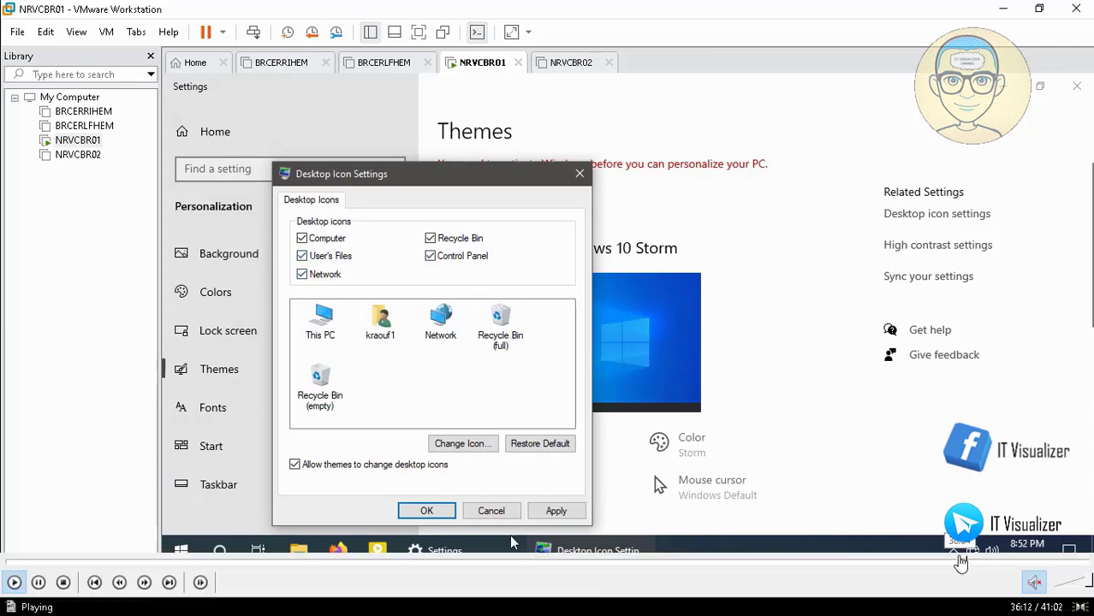
{"action": "left_click", "coordinate": [963, 562]}
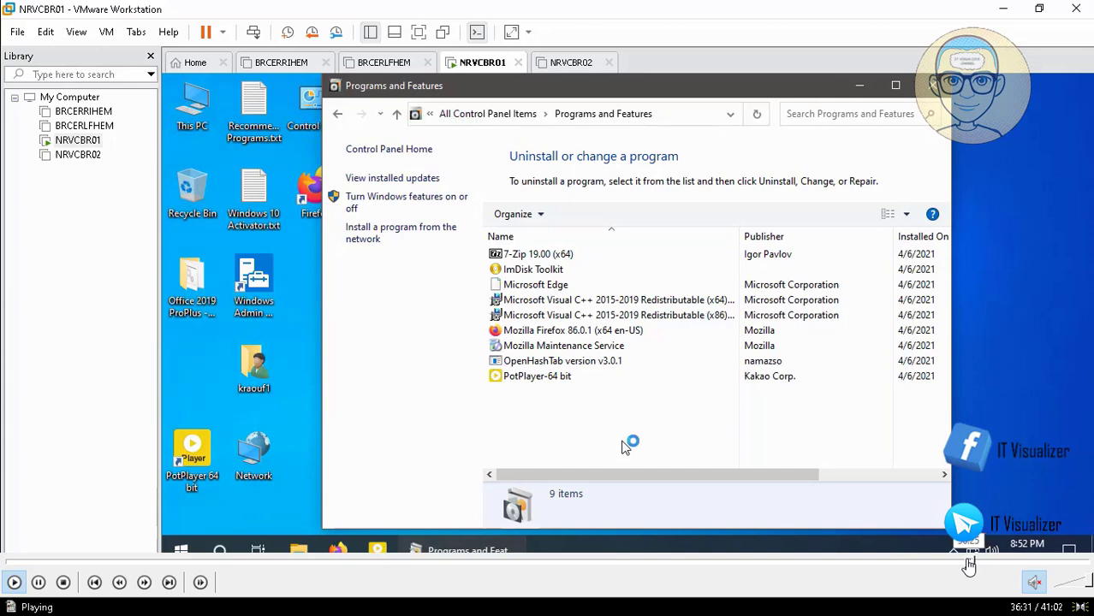
Step past the full list of 32 installed programs to the Restoring virtual machine state dialog.
{"action": "left_click", "coordinate": [973, 565]}
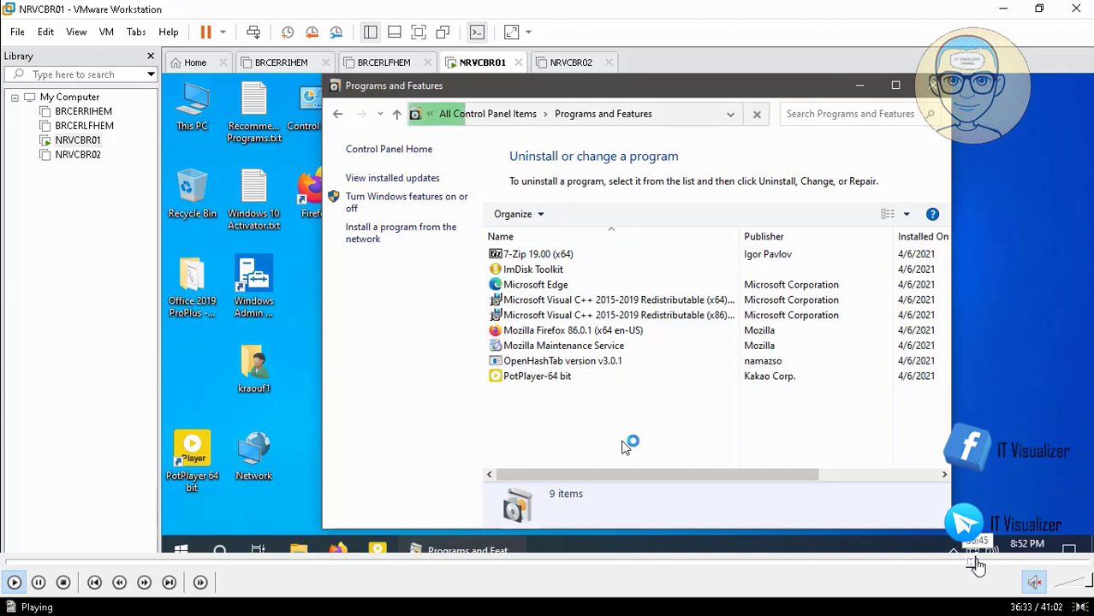
{"action": "left_click", "coordinate": [981, 565]}
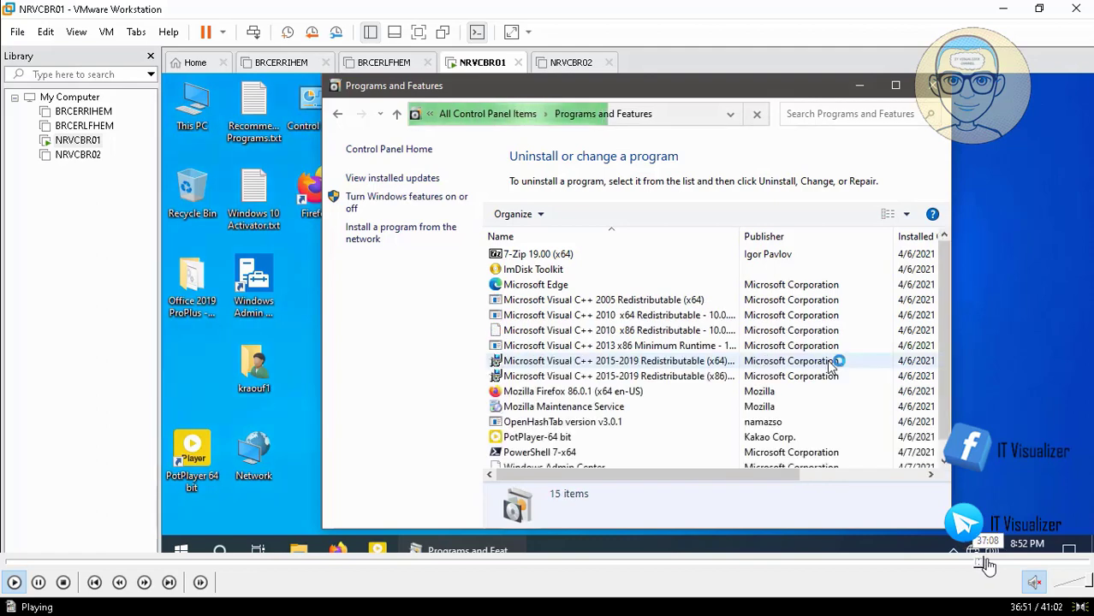
{"action": "left_click", "coordinate": [984, 565]}
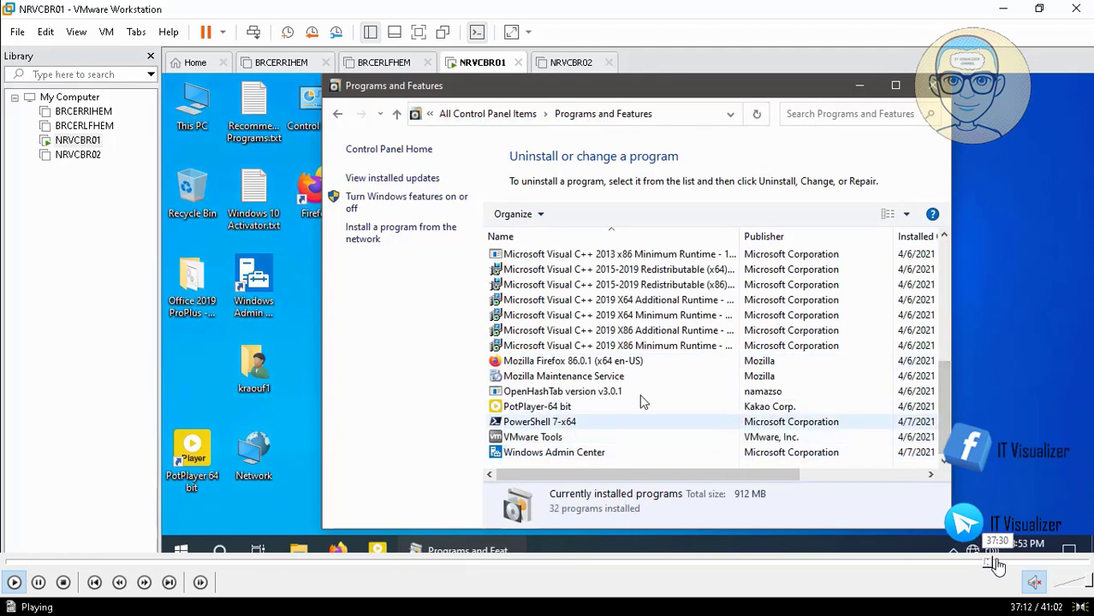
{"action": "left_click", "coordinate": [997, 564]}
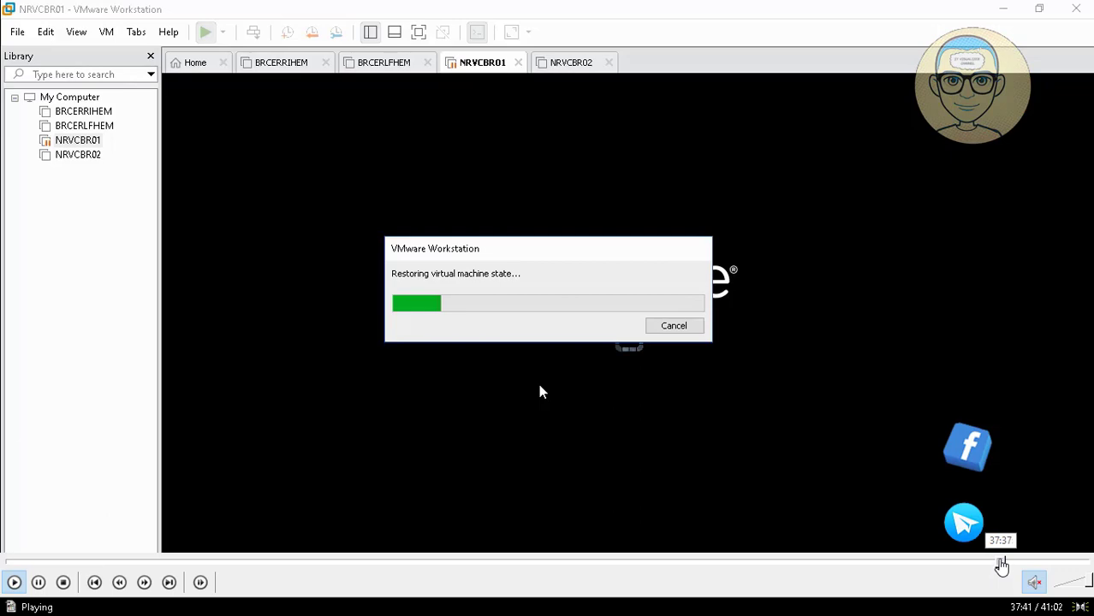
Seek back to the snapshot restore confirmation and the installed programs list.
{"action": "left_click", "coordinate": [992, 565]}
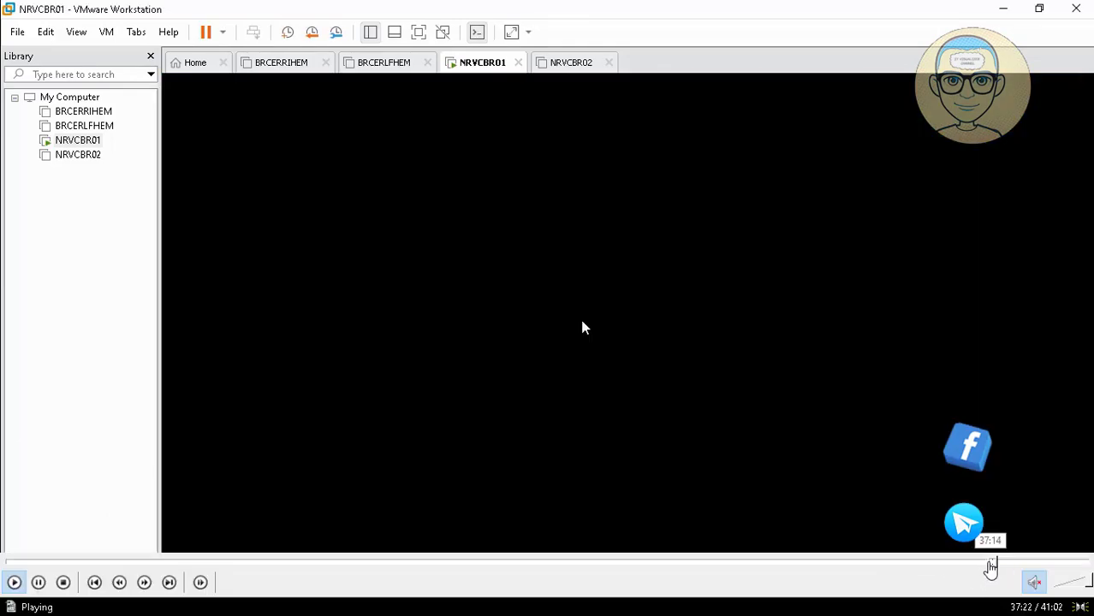
{"action": "left_click", "coordinate": [989, 565]}
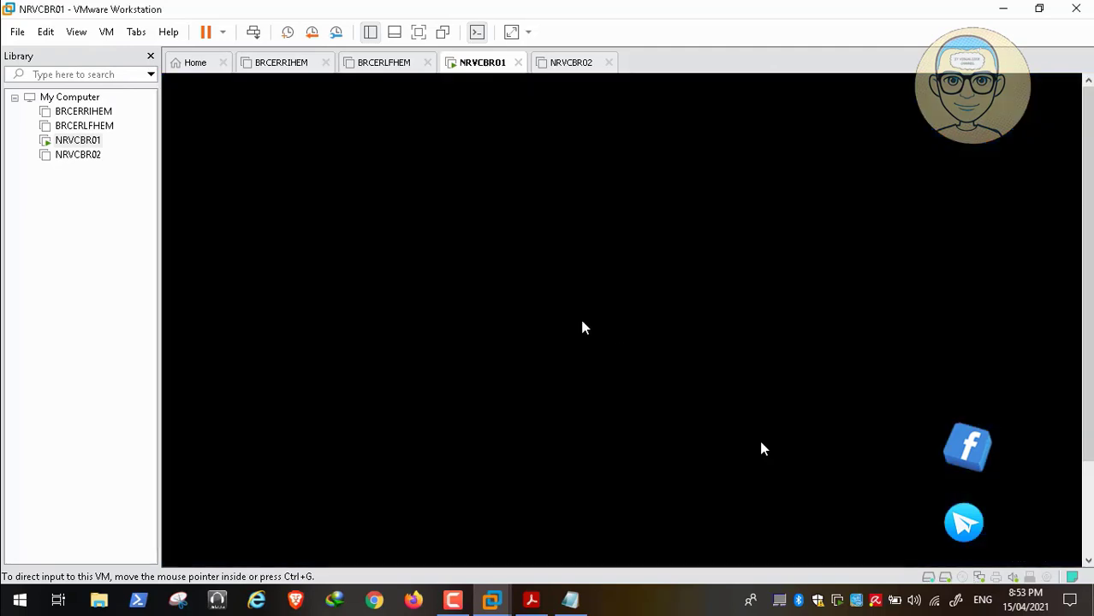
{"action": "mouse_move", "coordinate": [986, 583]}
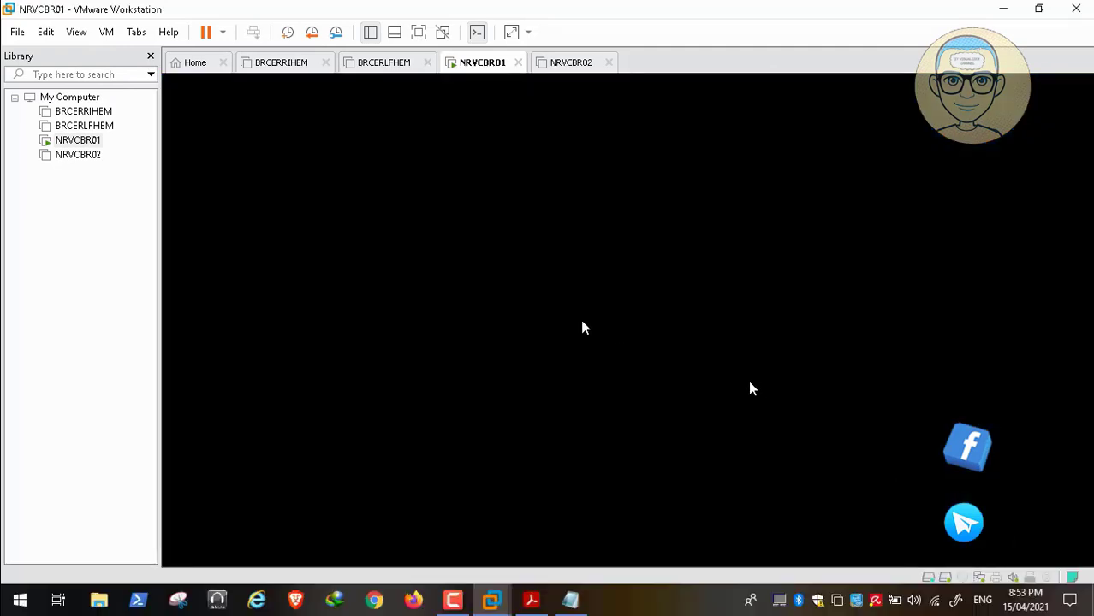
{"action": "mouse_move", "coordinate": [857, 588]}
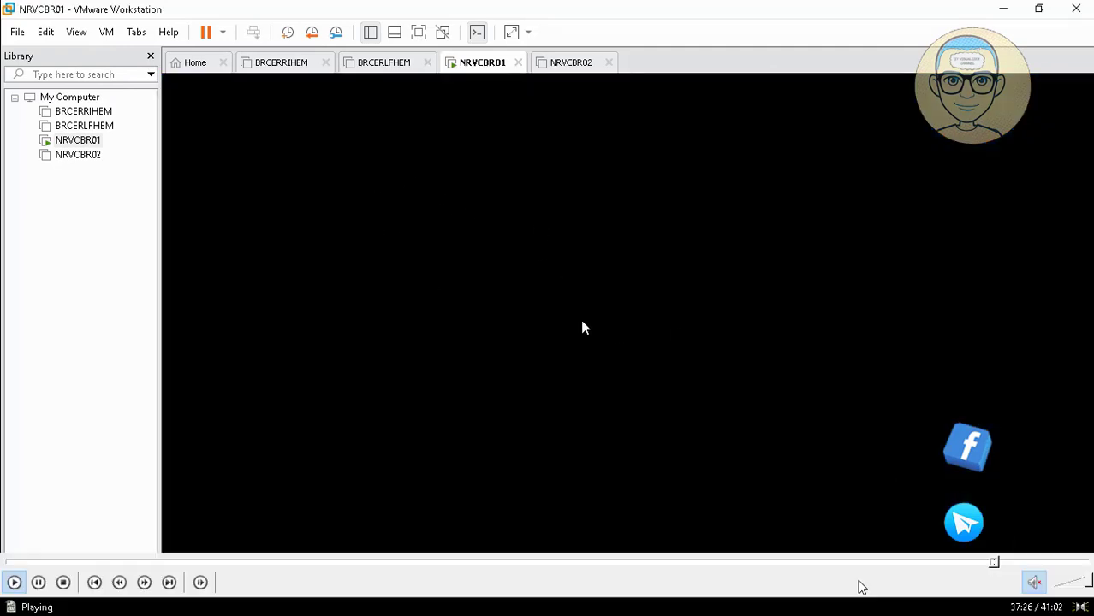
Skip forward through the restore progress until NRVCBR01 is back at its Windows 10 desktop.
{"action": "left_click", "coordinate": [1001, 562]}
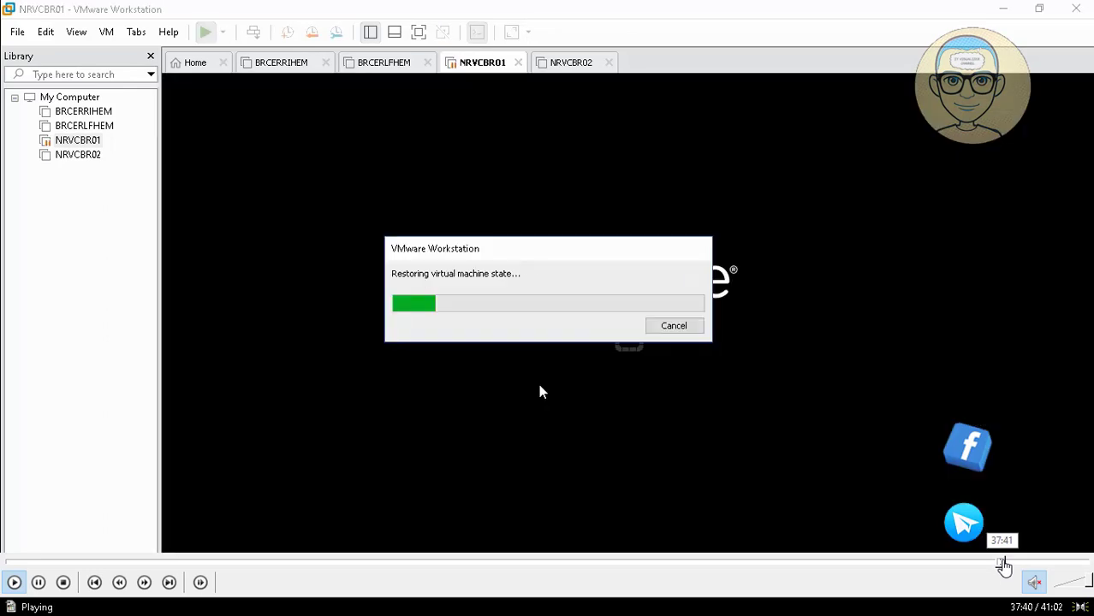
{"action": "left_click", "coordinate": [1015, 562]}
{"action": "left_click", "coordinate": [1027, 561]}
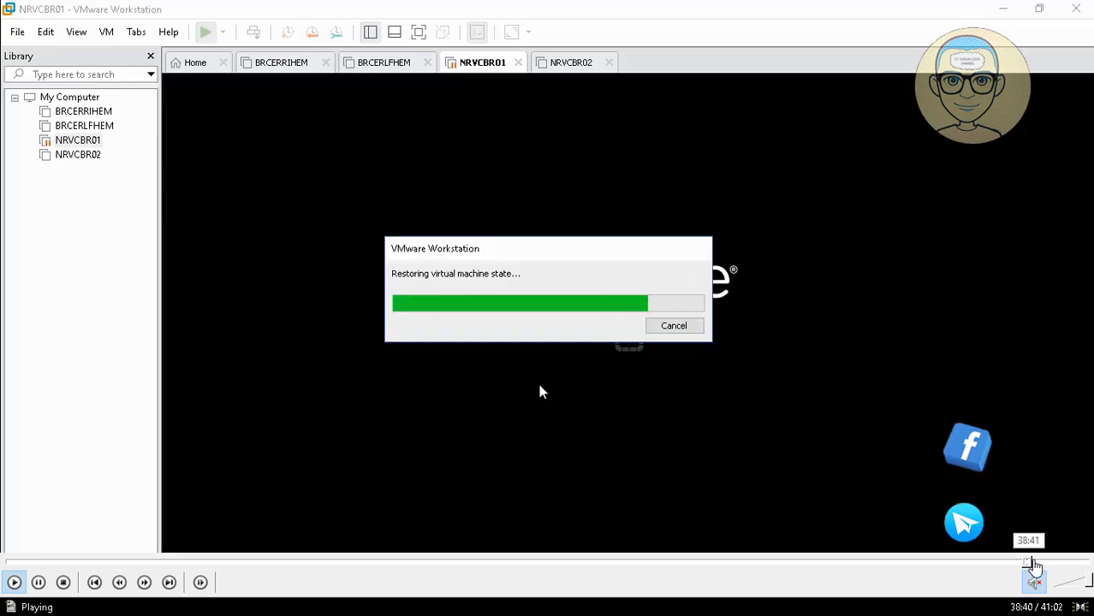
{"action": "left_click", "coordinate": [1039, 561]}
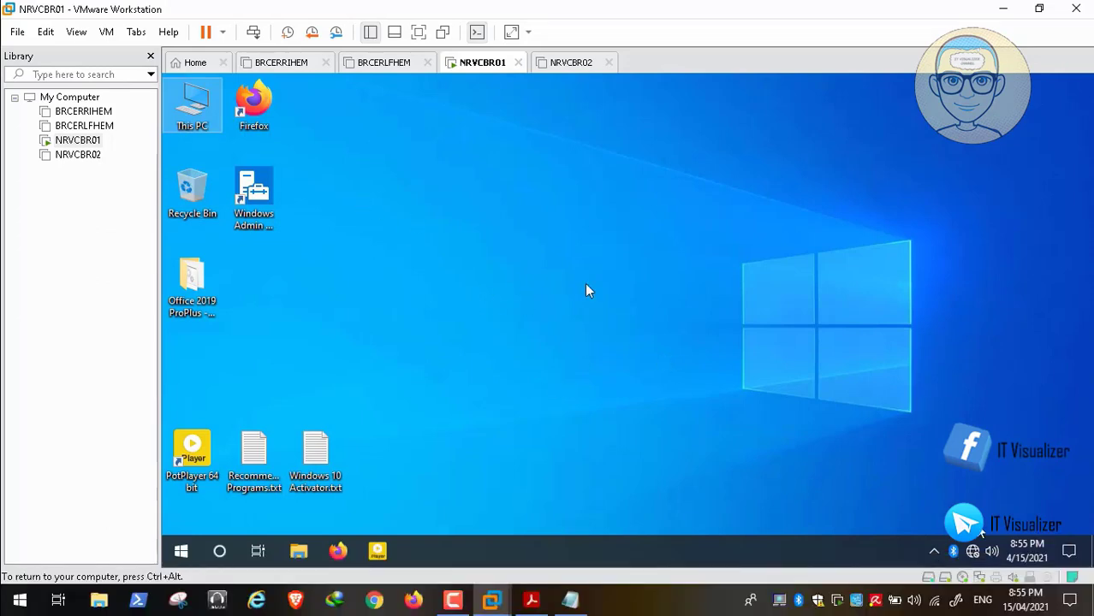
{"action": "mouse_move", "coordinate": [1033, 561]}
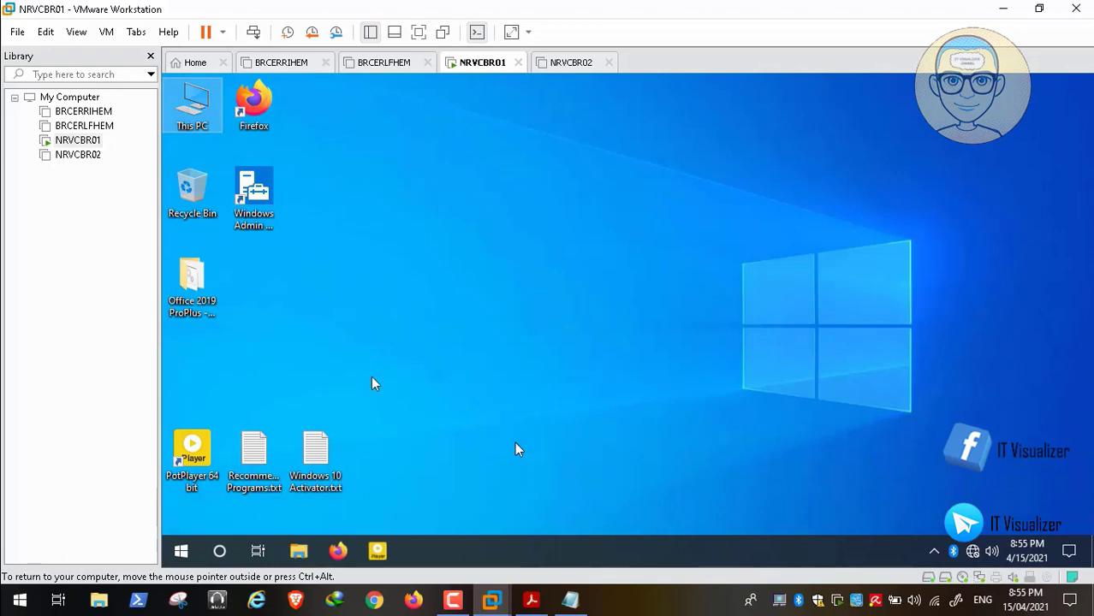
{"action": "mouse_move", "coordinate": [533, 561]}
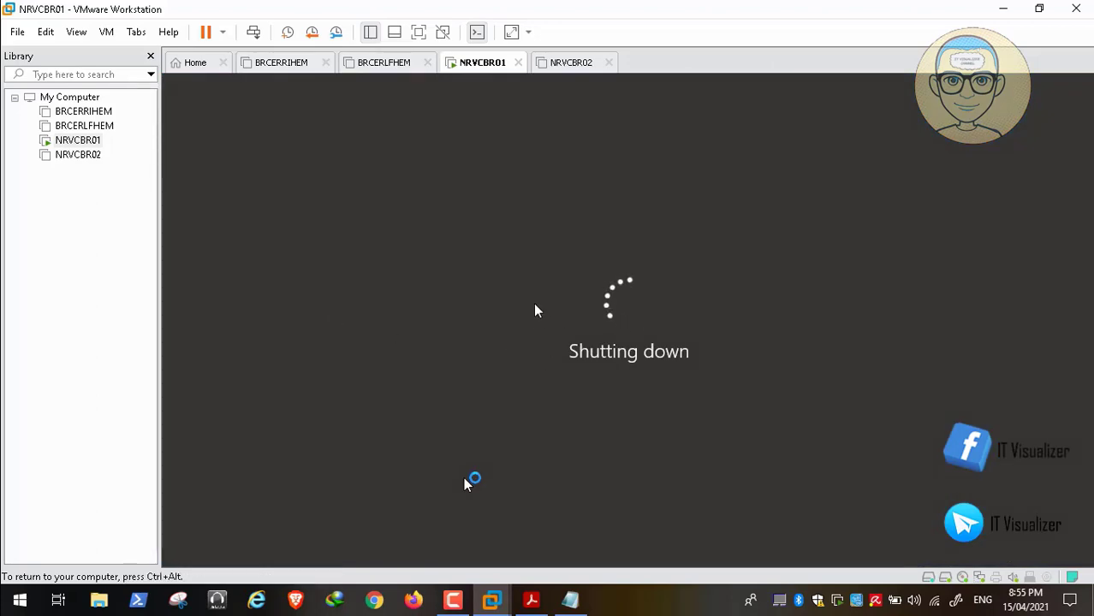
Exit full-screen playback, drag to the video's end, close the player and stop recording.
{"action": "double_click", "coordinate": [622, 332]}
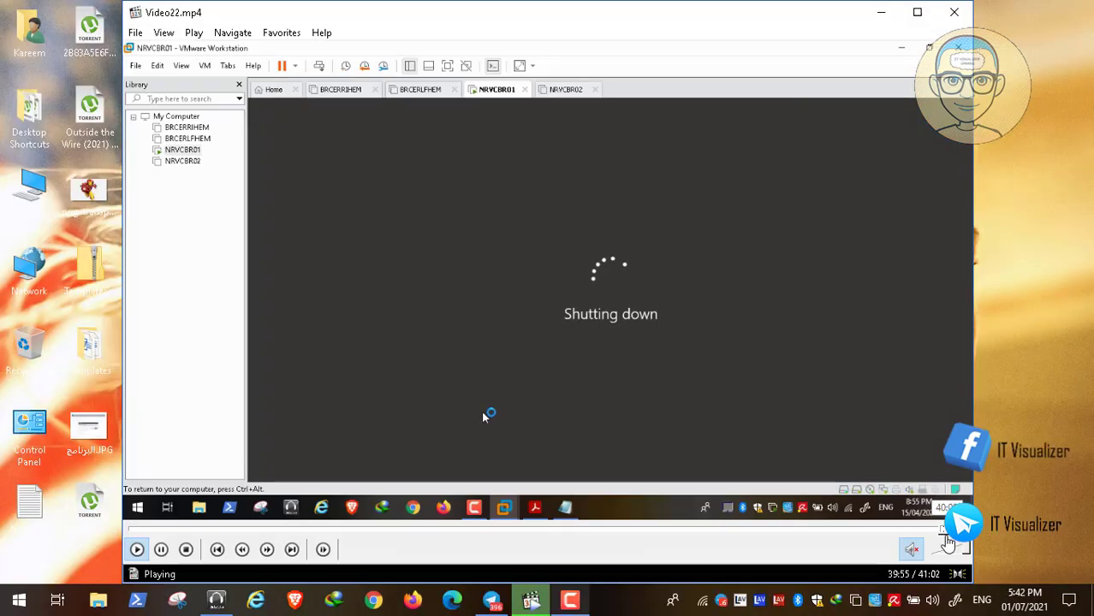
{"action": "left_click_drag", "start_coordinate": [949, 531], "coordinate": [963, 532]}
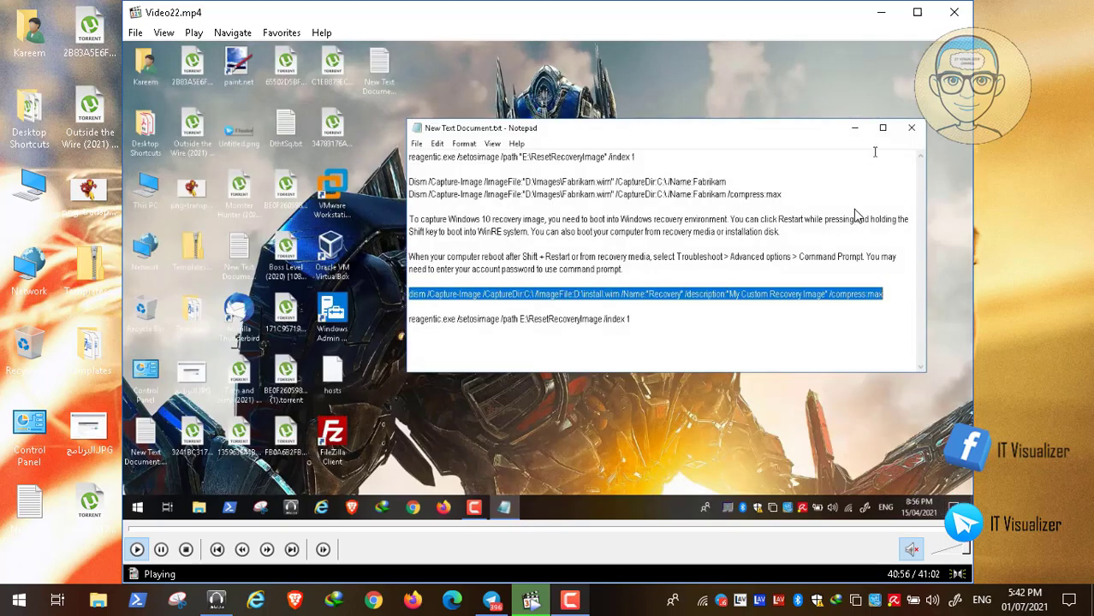
{"action": "left_click", "coordinate": [954, 12]}
{"action": "left_click", "coordinate": [532, 603]}
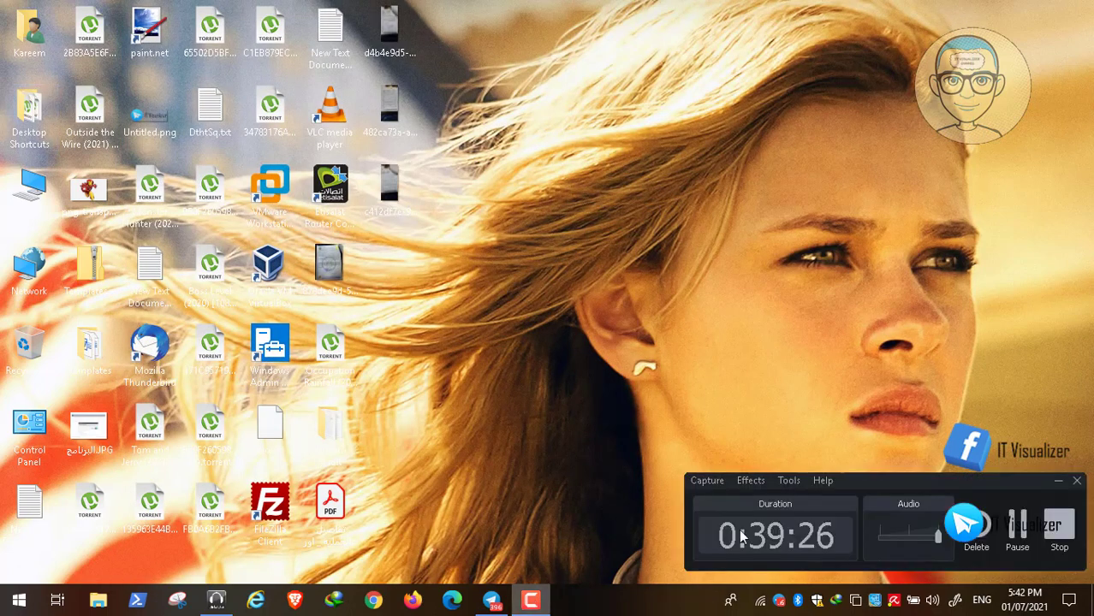